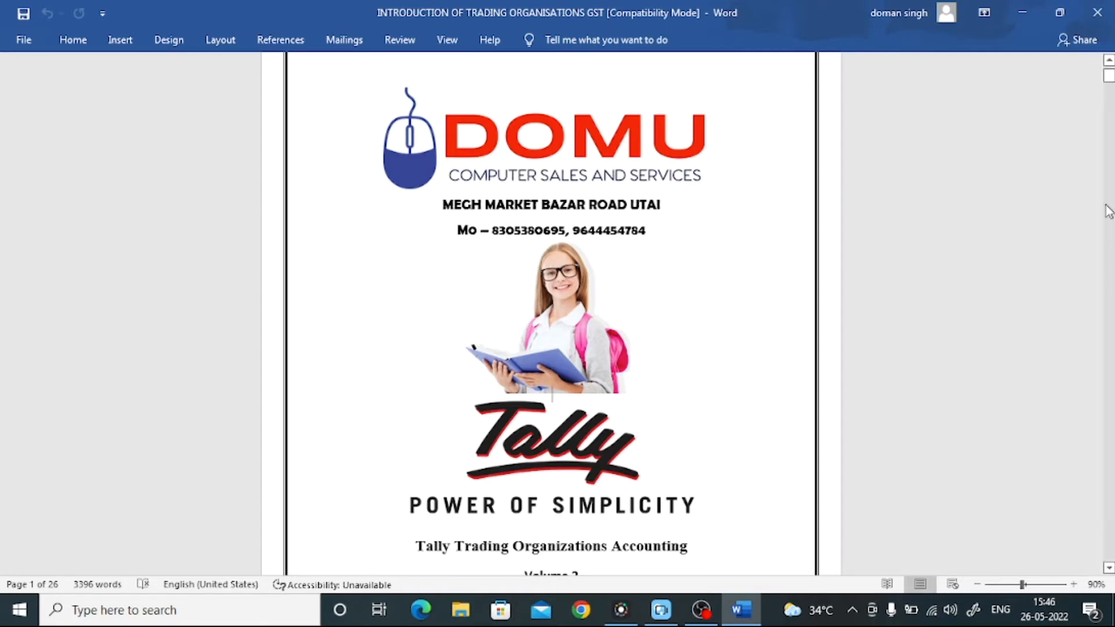
# - Scroll Word to the Purchase/Sales Entry page with Shri Ram Computer Shop's details, then minimize Word
pyautogui.moveTo(1109, 77); pyautogui.dragTo(1110, 95)
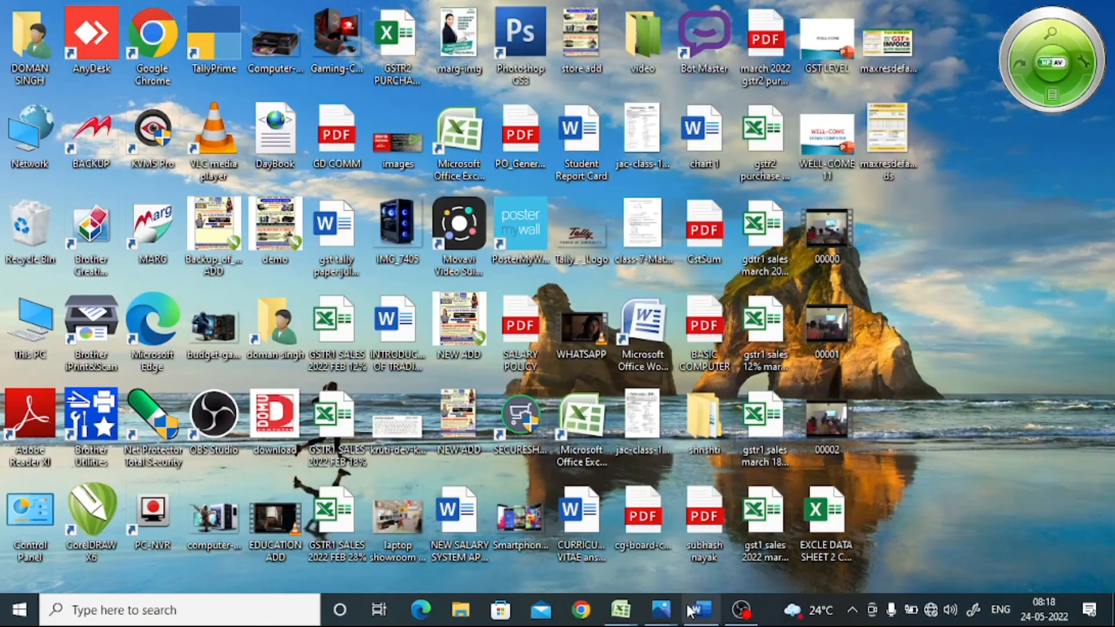
pyautogui.click(699, 614)
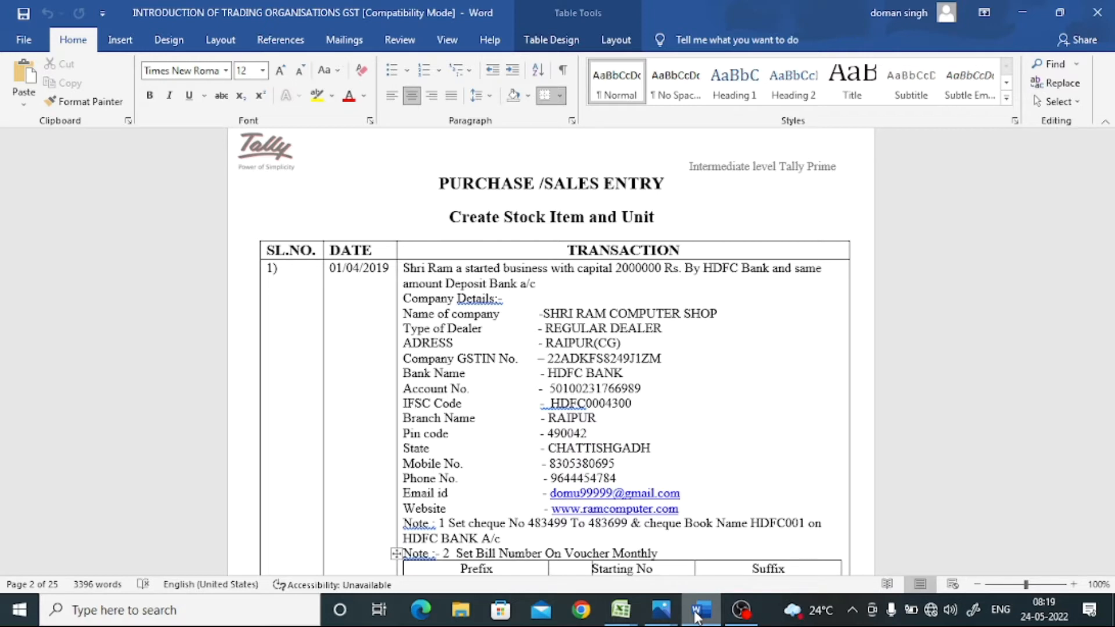
pyautogui.click(1023, 13)
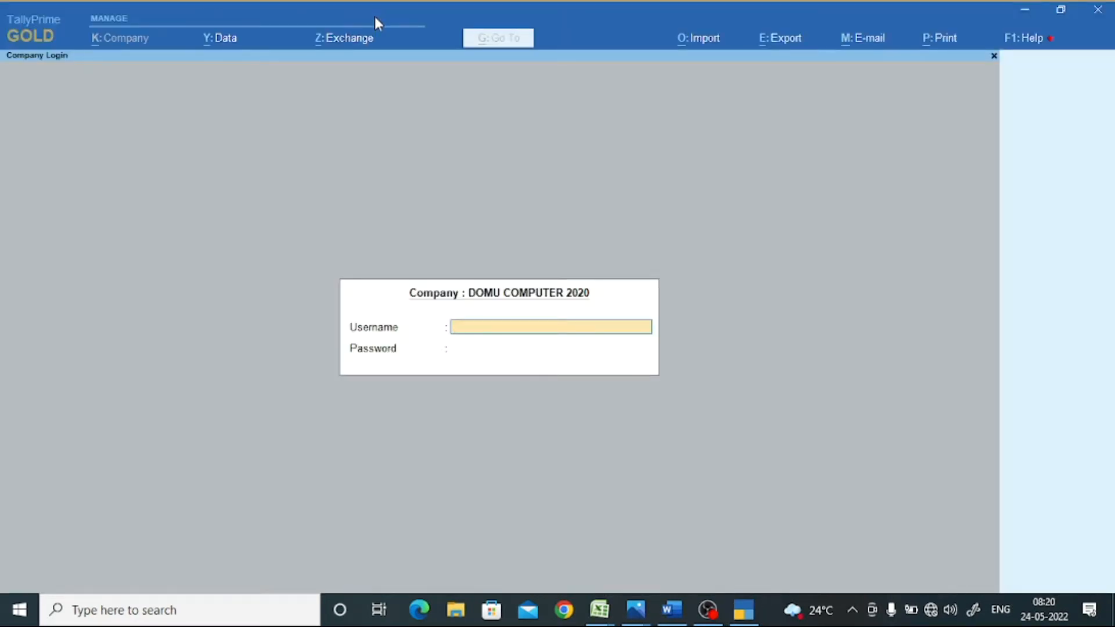
# - Skip Company Login and choose Create Company from the List of Companies
pyautogui.press('Escape')
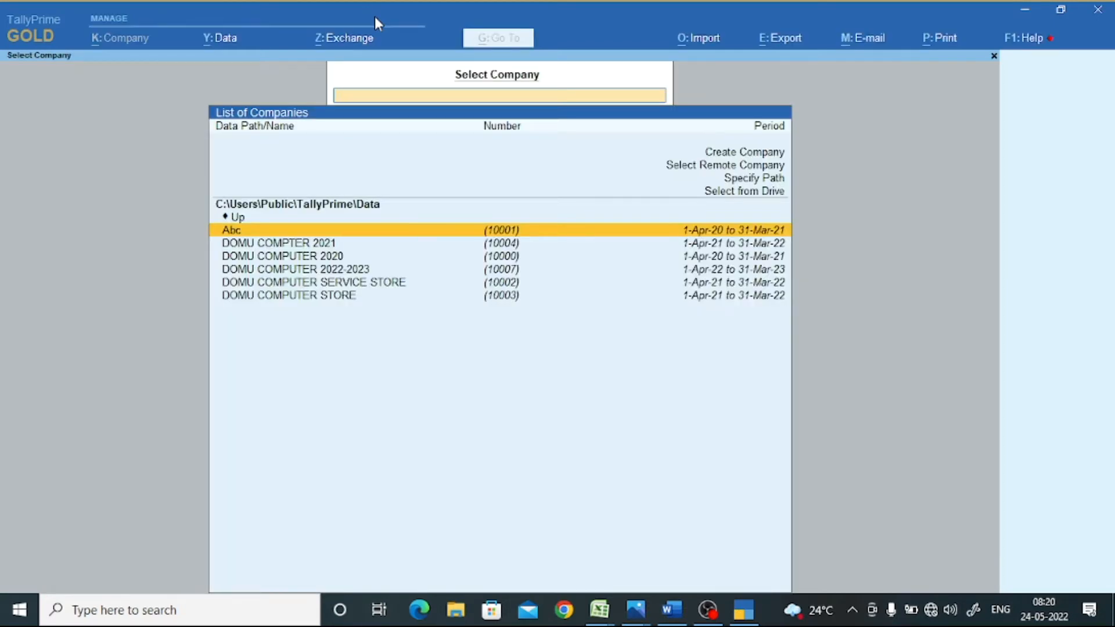
pyautogui.press('Up')
pyautogui.press('Up')
pyautogui.press('Up')
pyautogui.press('Up')
pyautogui.press('Up')
pyautogui.press('Return')
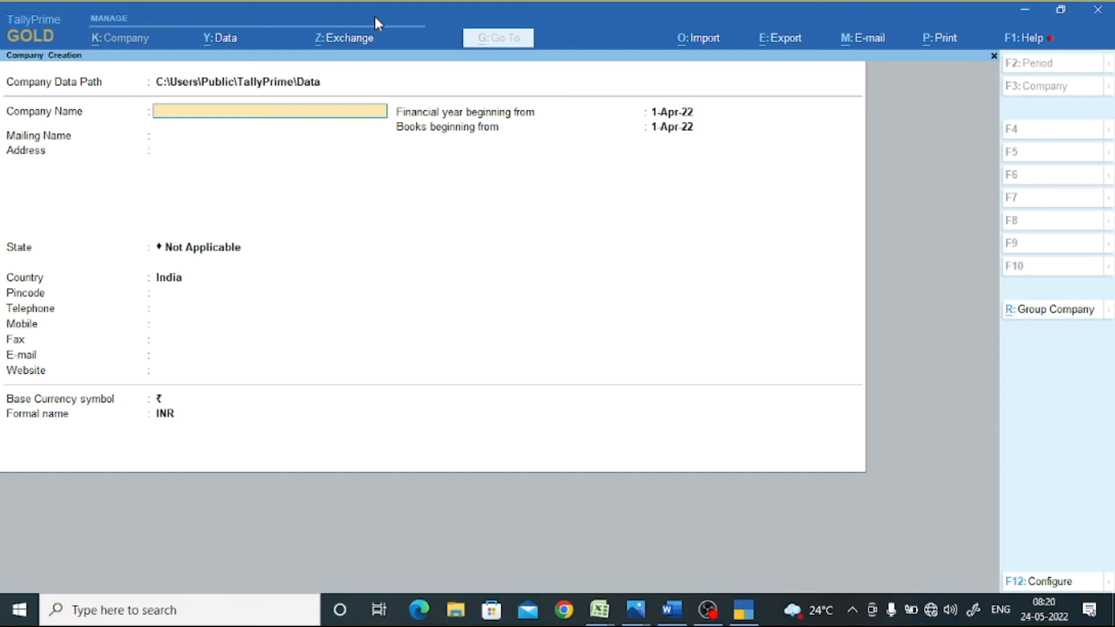
# - Enter Shri Ram Computer Shop as company and mailing name, with address Raipur
pyautogui.write('Shri Ram Computer Shop')
pyautogui.press('Return')
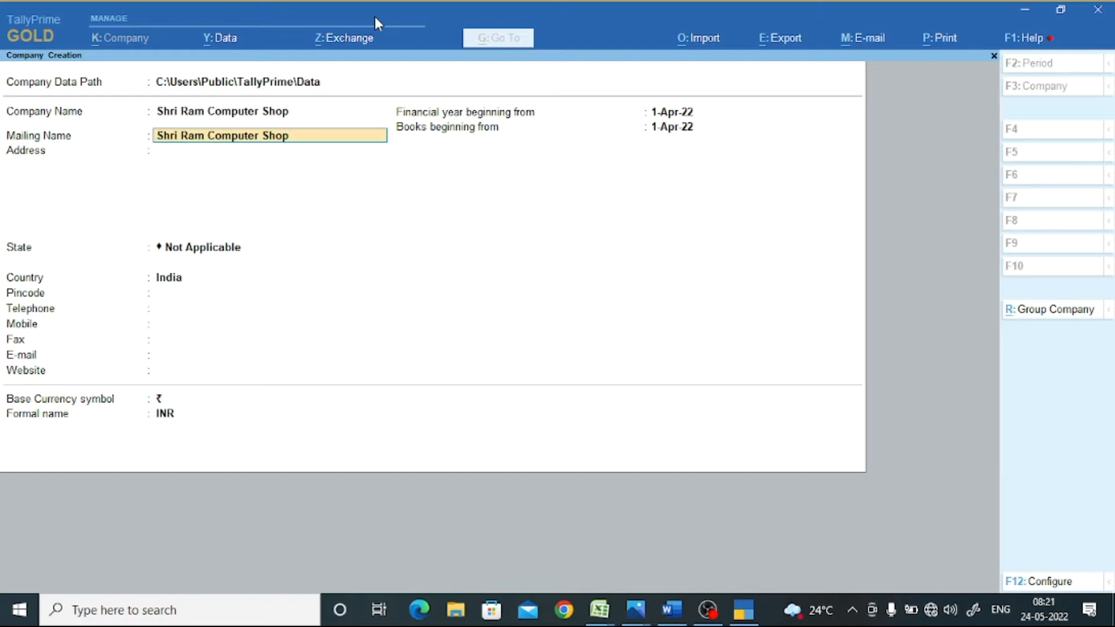
pyautogui.press('Return')
pyautogui.write('Raipur')
pyautogui.press('Return')
pyautogui.press('Return')
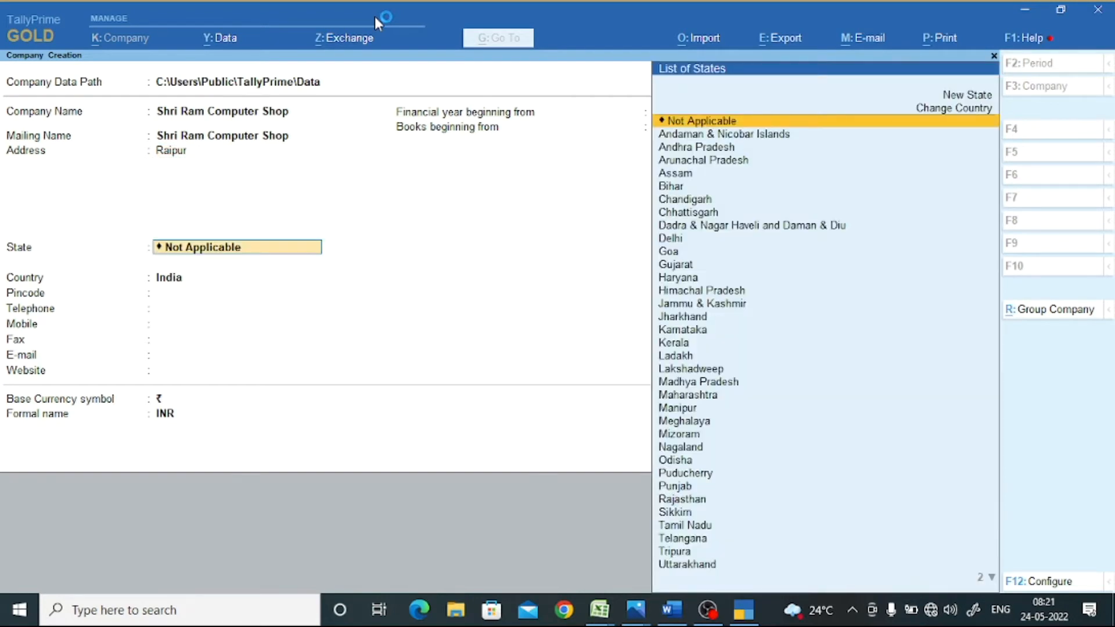
# - Set the company's state to Chhattisgarh and pincode to 490042
pyautogui.press('Down')
pyautogui.press('Down')
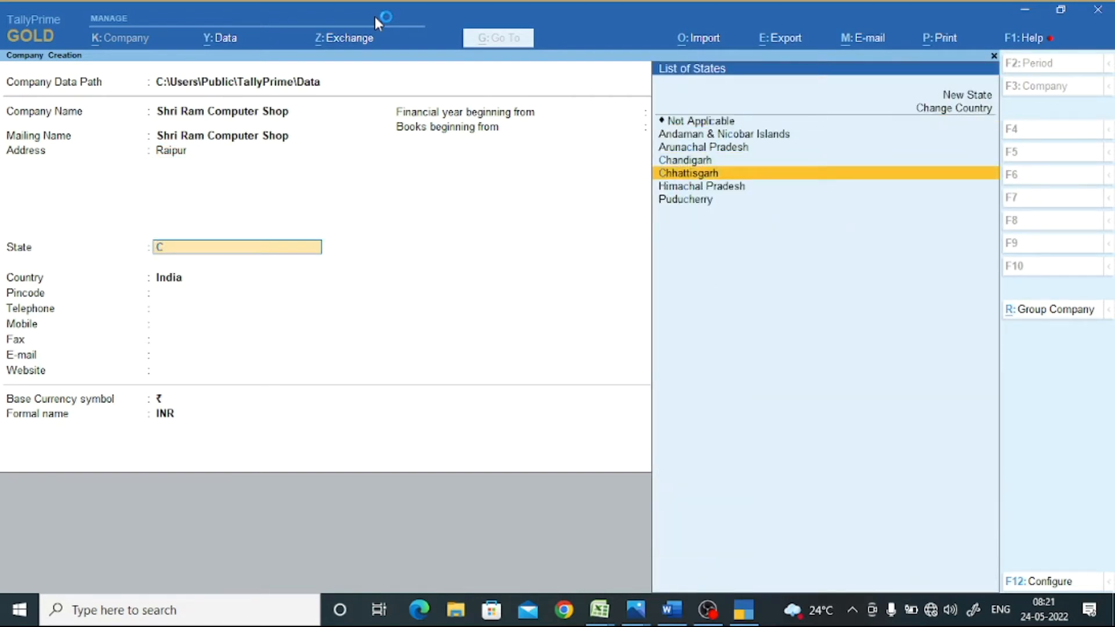
pyautogui.press('Return')
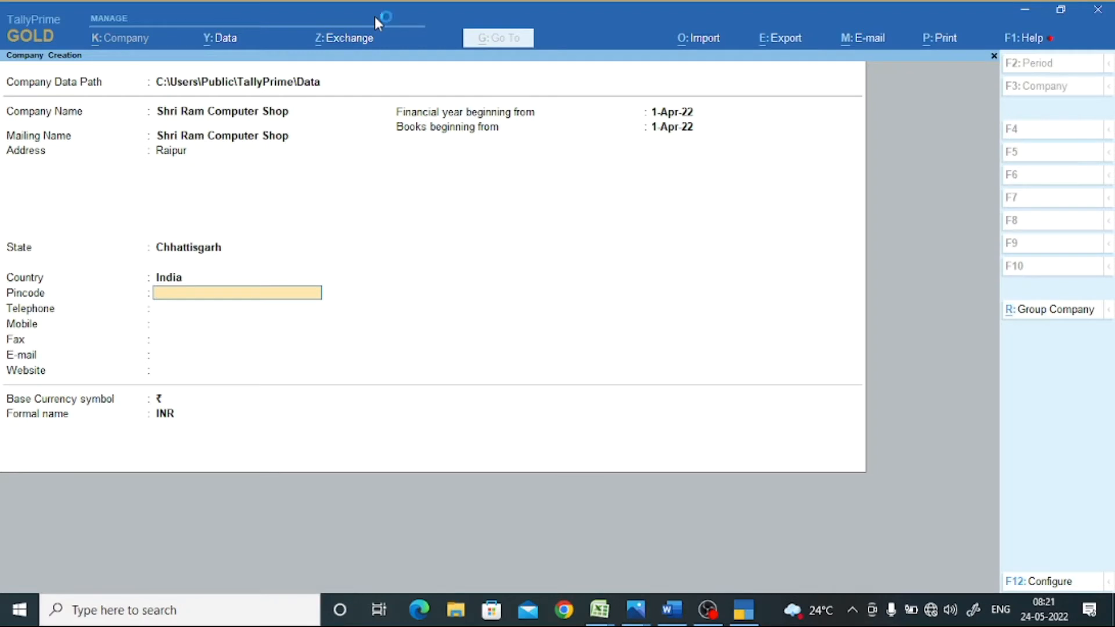
pyautogui.press('Return')
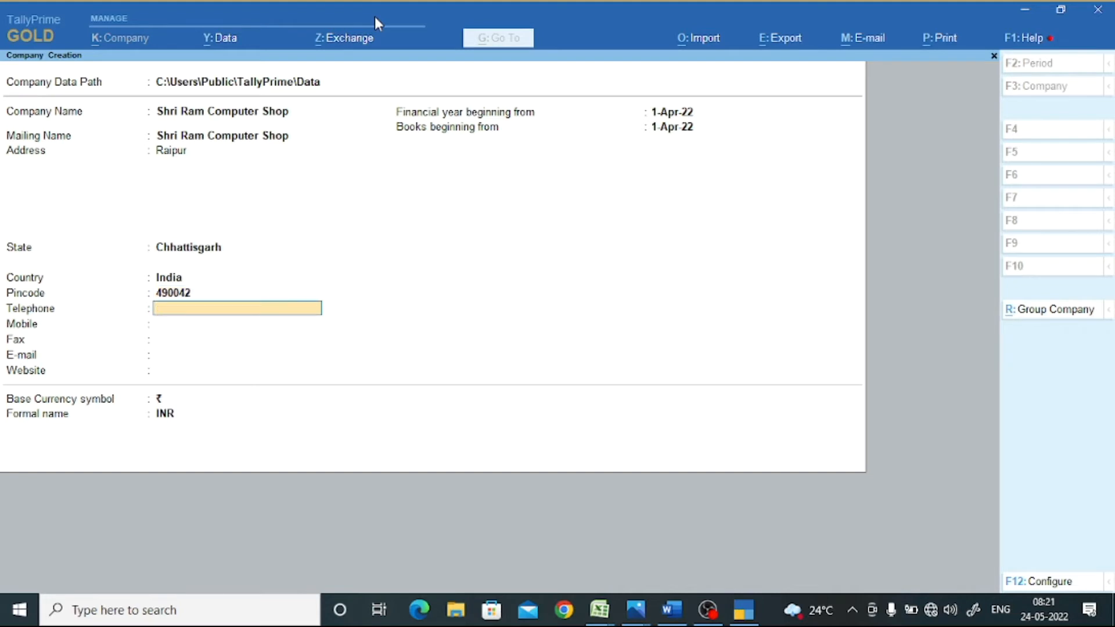
pyautogui.press('Return')
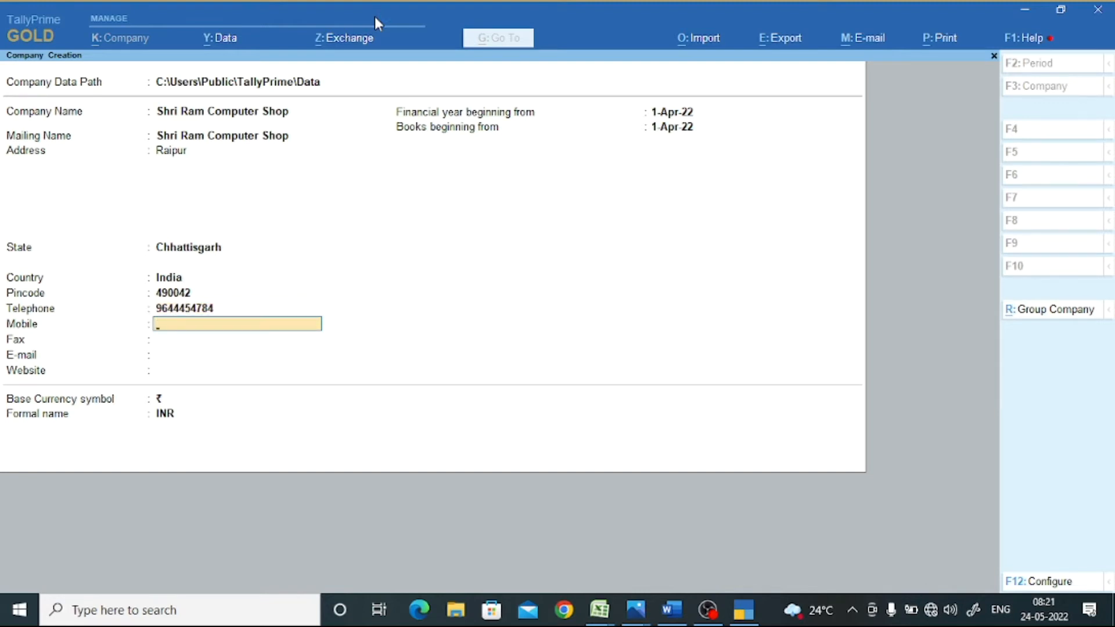
pyautogui.press('Return')
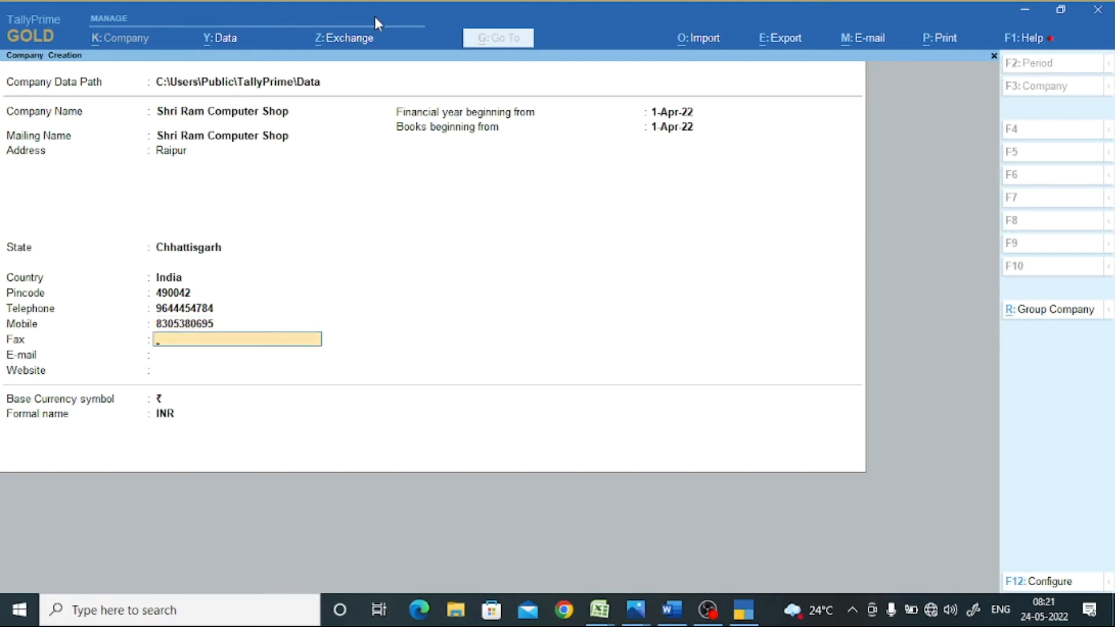
pyautogui.press('Return')
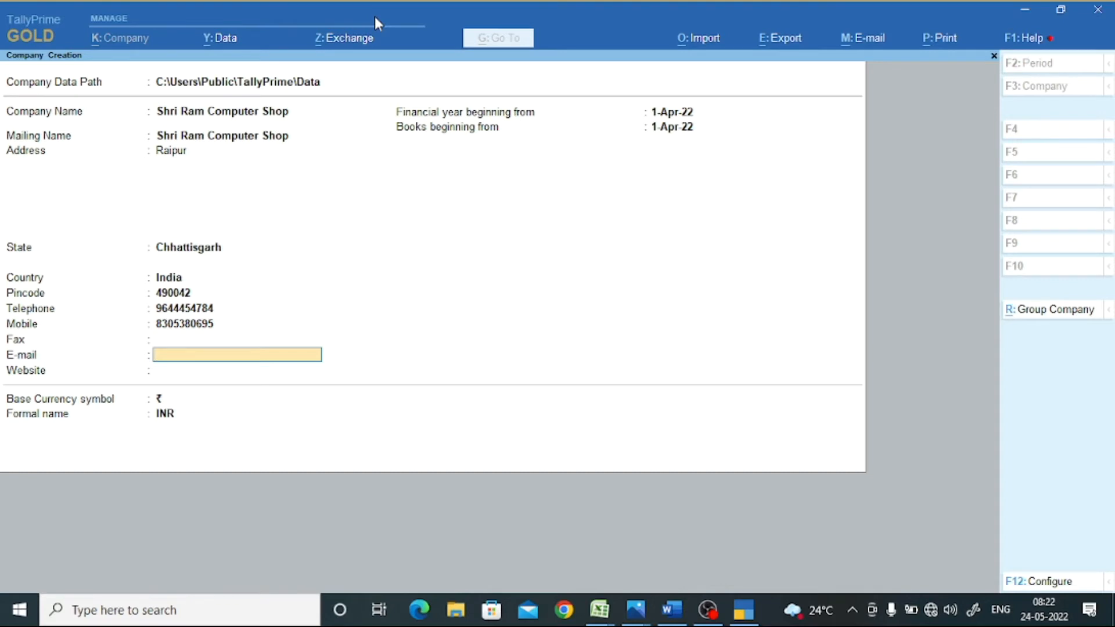
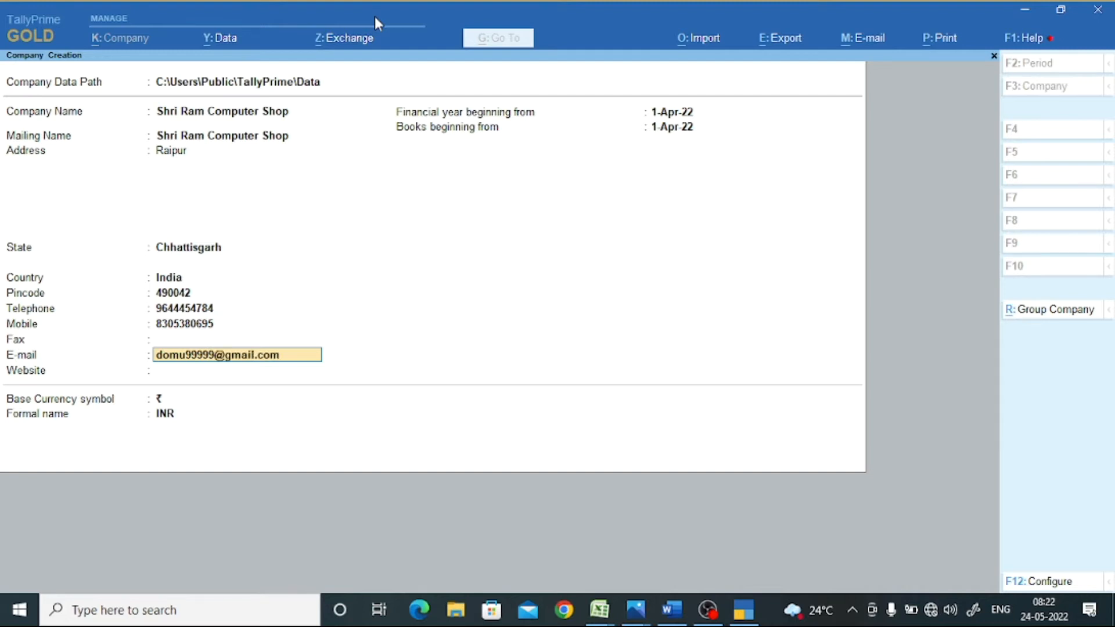
pyautogui.press('Return')
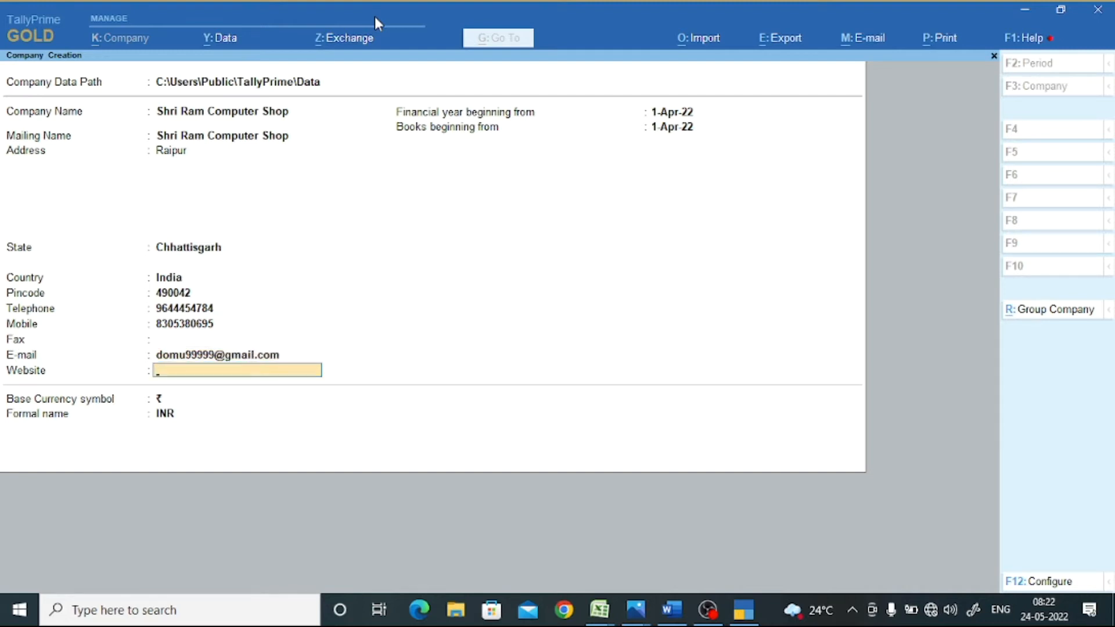
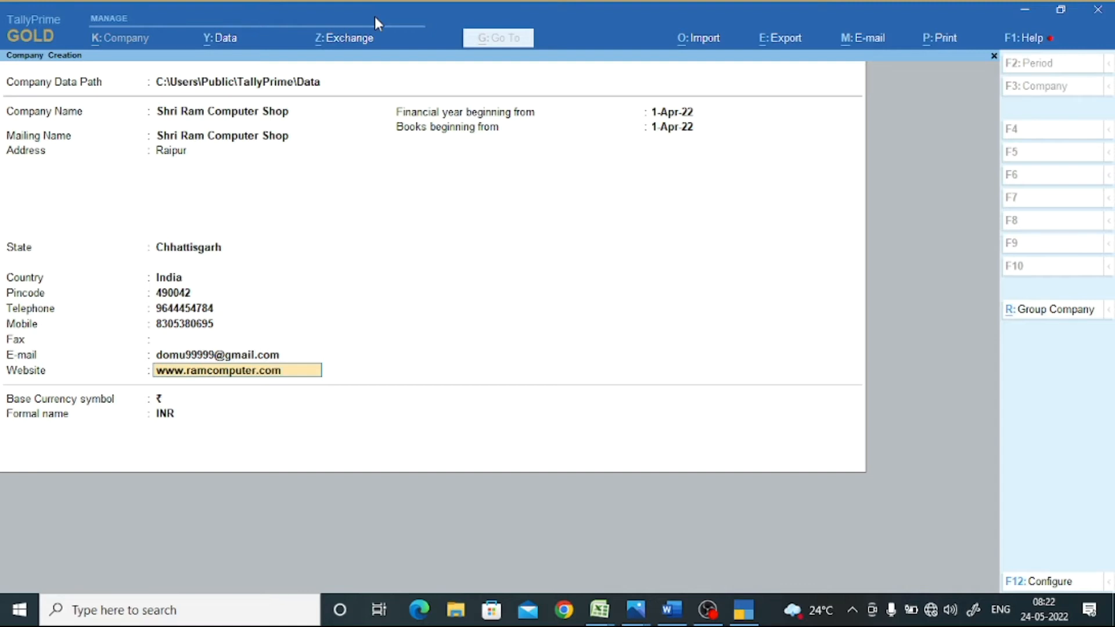
pyautogui.press('Return')
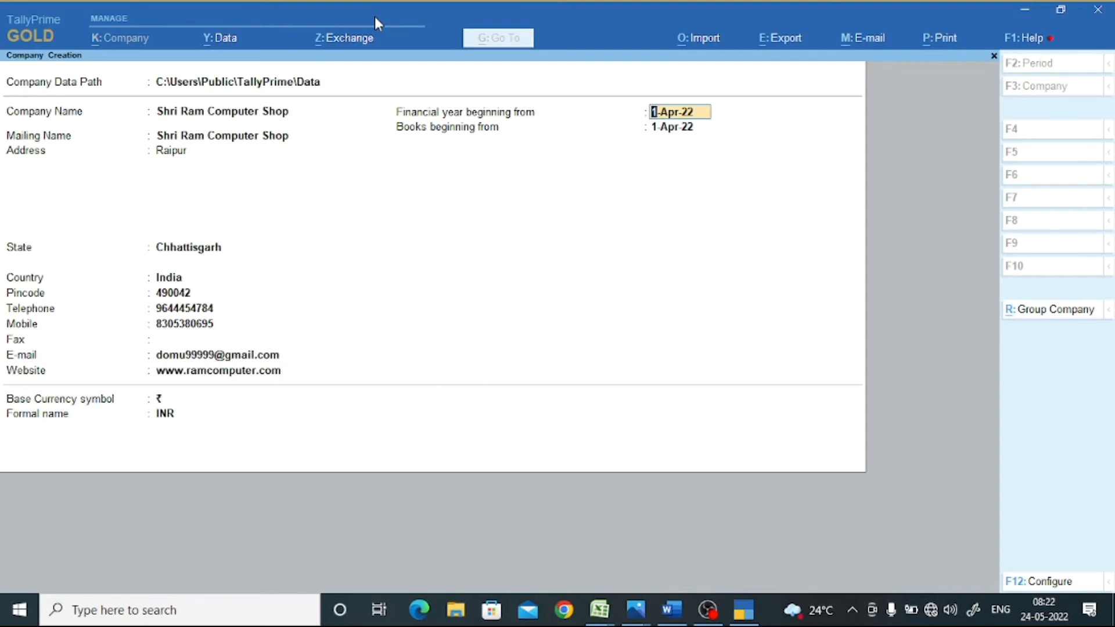
# - Set the financial year beginning to 1-Apr-19 and accept the new company
pyautogui.write('1-4-19')
pyautogui.press('Return')
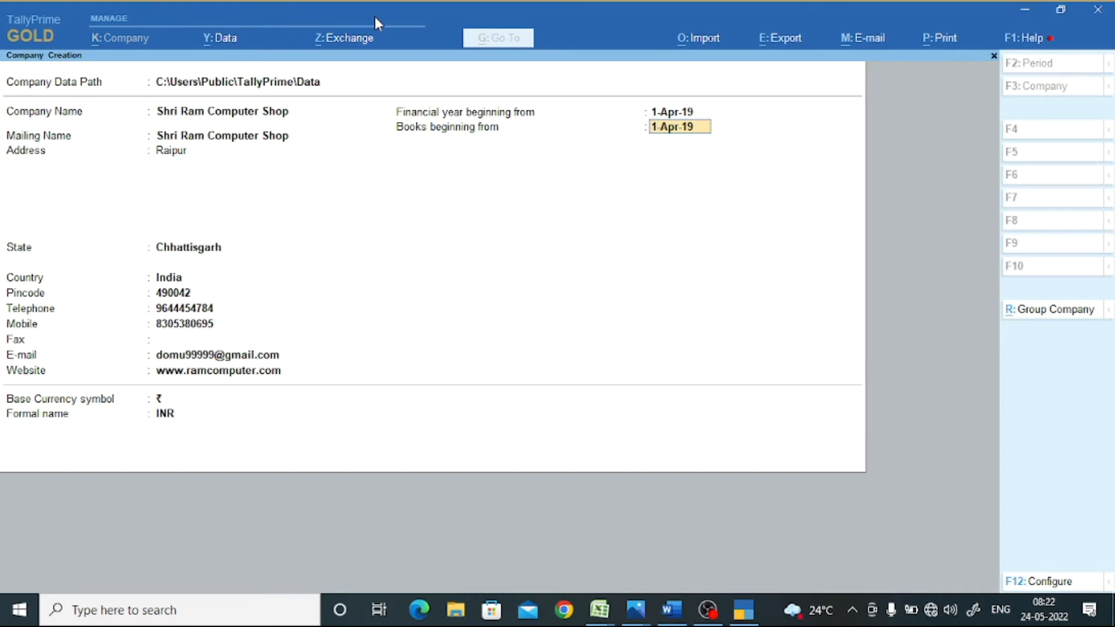
pyautogui.press('Return')
pyautogui.press('Return')
pyautogui.press('Return')
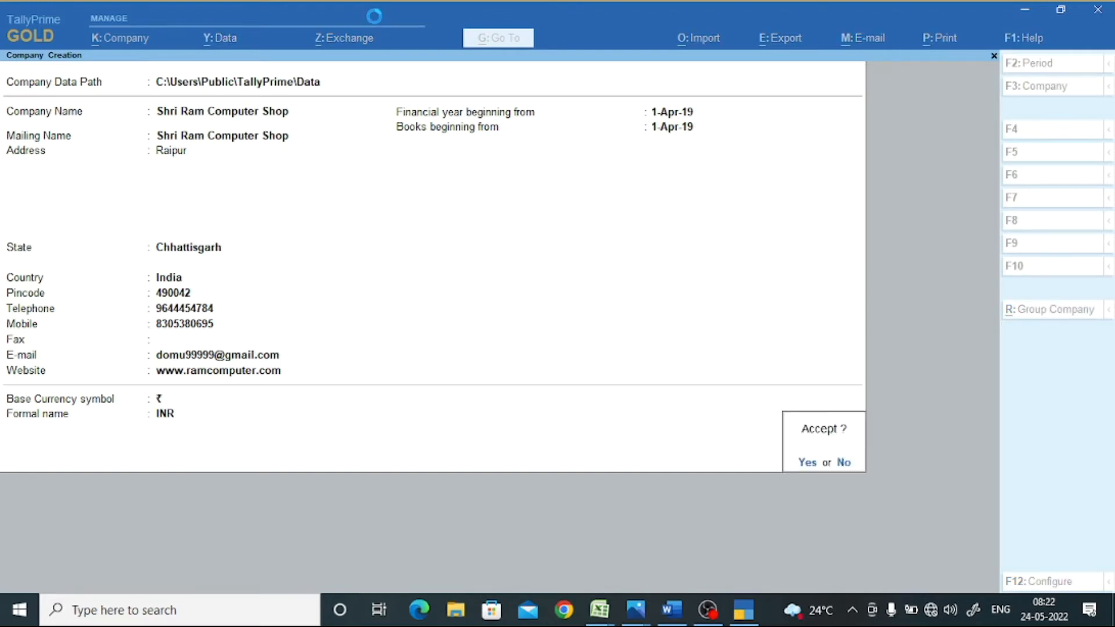
pyautogui.press('y')
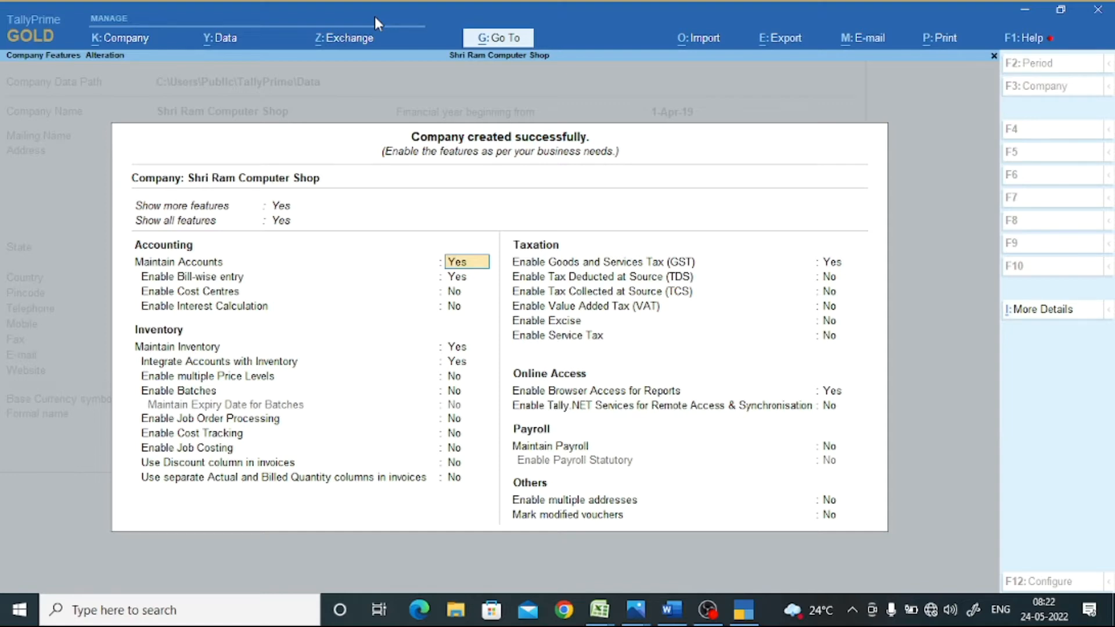
# - Quit the features setup, reopen Company Features with F11, and advance to the GST option
pyautogui.press('BackSpace')
pyautogui.press('Escape')
pyautogui.press('y')
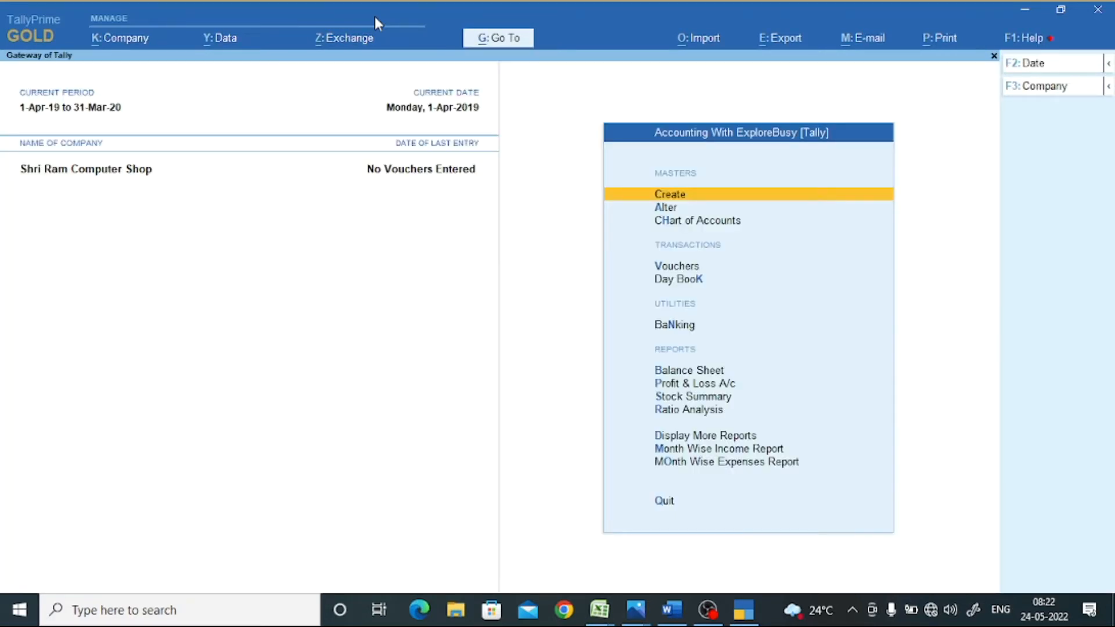
pyautogui.press('F11')
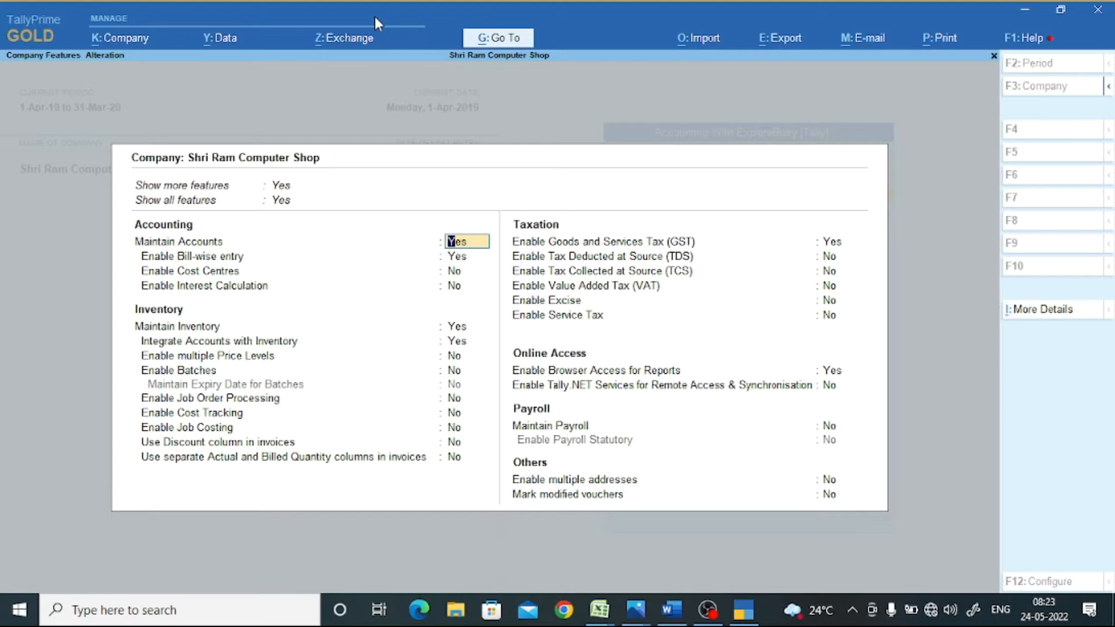
pyautogui.press('Return')
pyautogui.press('Return')
pyautogui.press('Return')
pyautogui.press('Return')
pyautogui.press('Return')
pyautogui.press('Return')
pyautogui.press('Return')
pyautogui.press('Return')
pyautogui.press('Return')
pyautogui.press('Return')
pyautogui.press('Return')
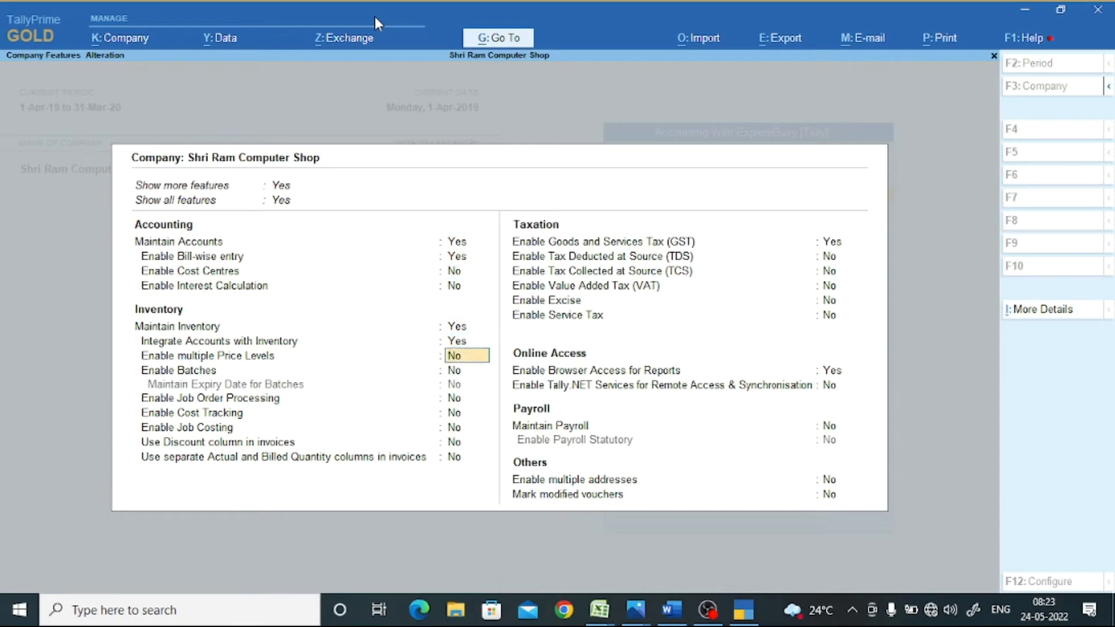
pyautogui.press('Return')
pyautogui.press('Return')
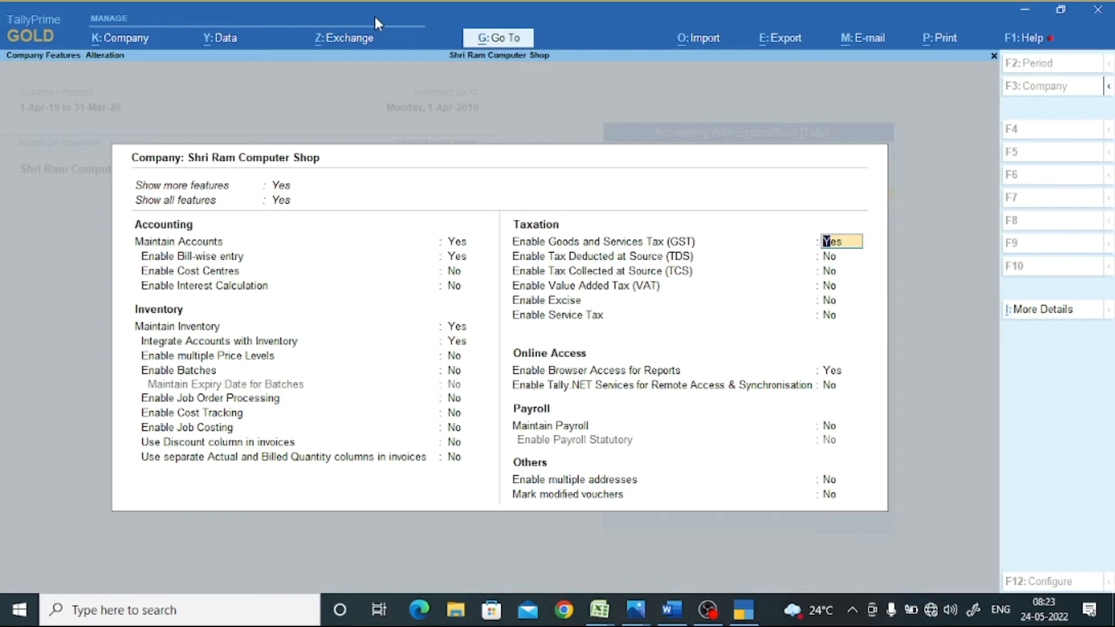
# - Keep Chhattisgarh, Regular and 1-Apr-19 in GST details and enter the company's GSTIN
pyautogui.press('Return')
pyautogui.press('Return')
pyautogui.press('Return')
pyautogui.press('Return')
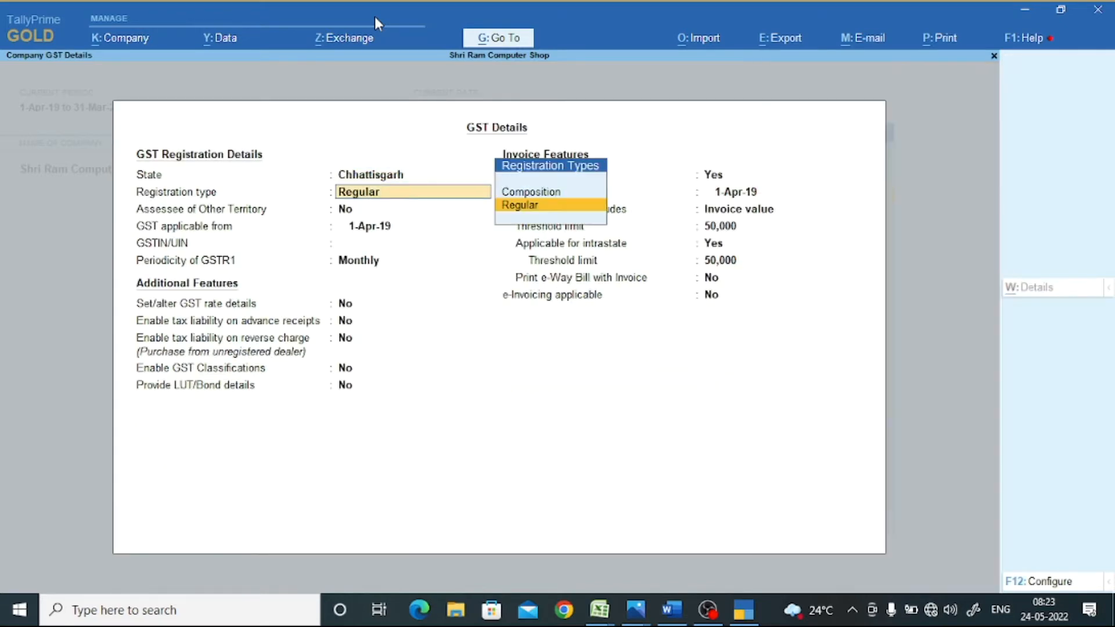
pyautogui.press('Return')
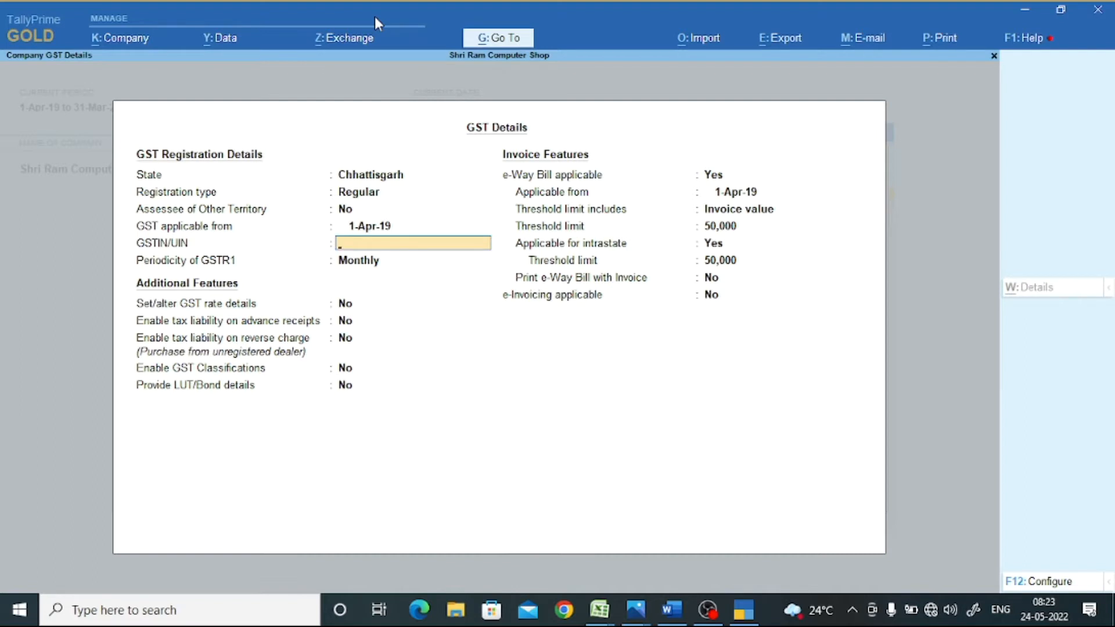
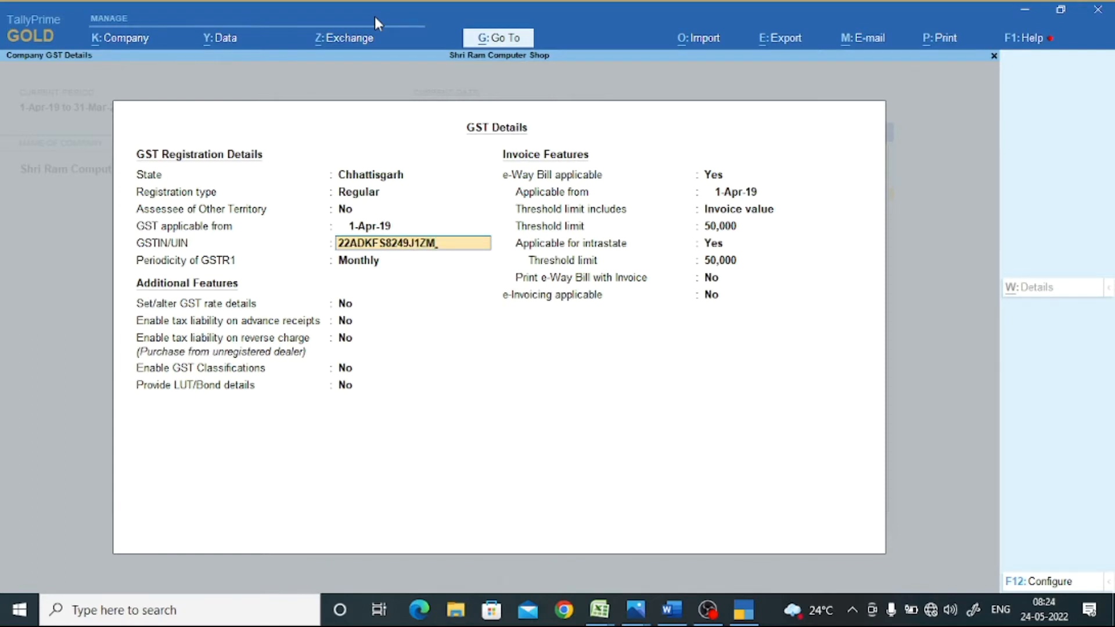
pyautogui.press('Return')
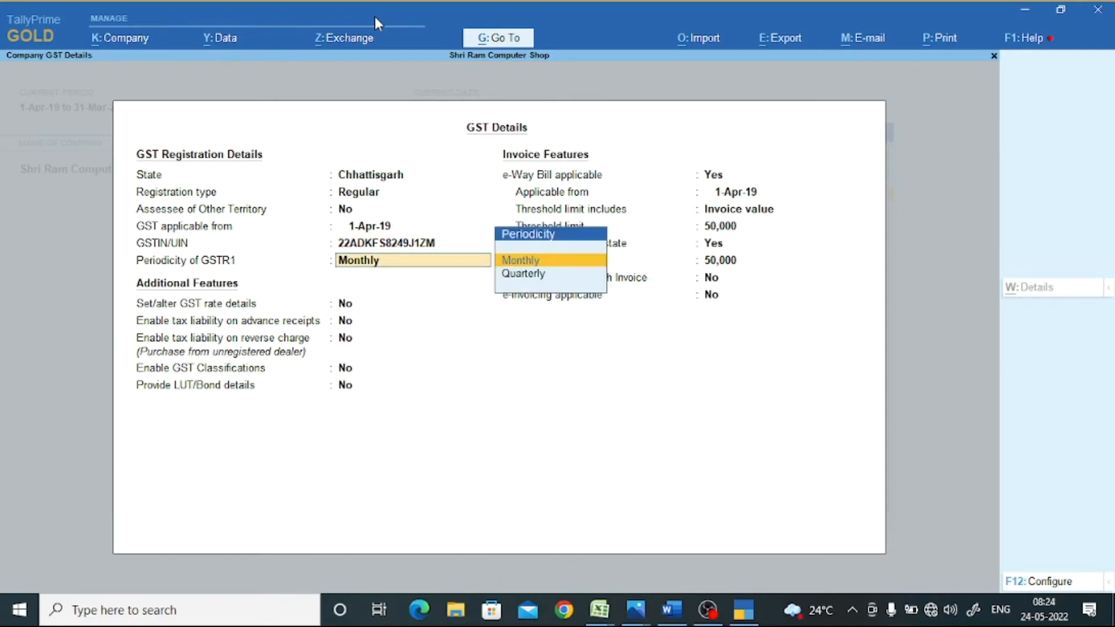
# - Keep monthly GSTR1 filing, set e-Way Bill applicable to No, and accept the GST details
pyautogui.press('Return')
pyautogui.press('Return')
pyautogui.press('Return')
pyautogui.press('Return')
pyautogui.press('Return')
pyautogui.press('Return')
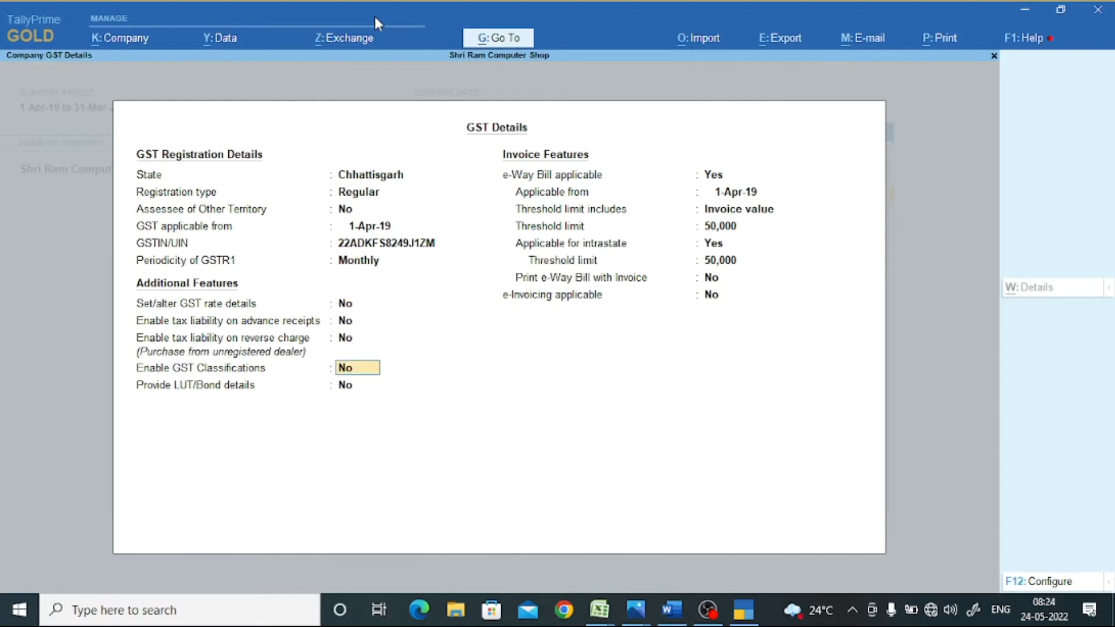
pyautogui.press('n')
pyautogui.press('Return')
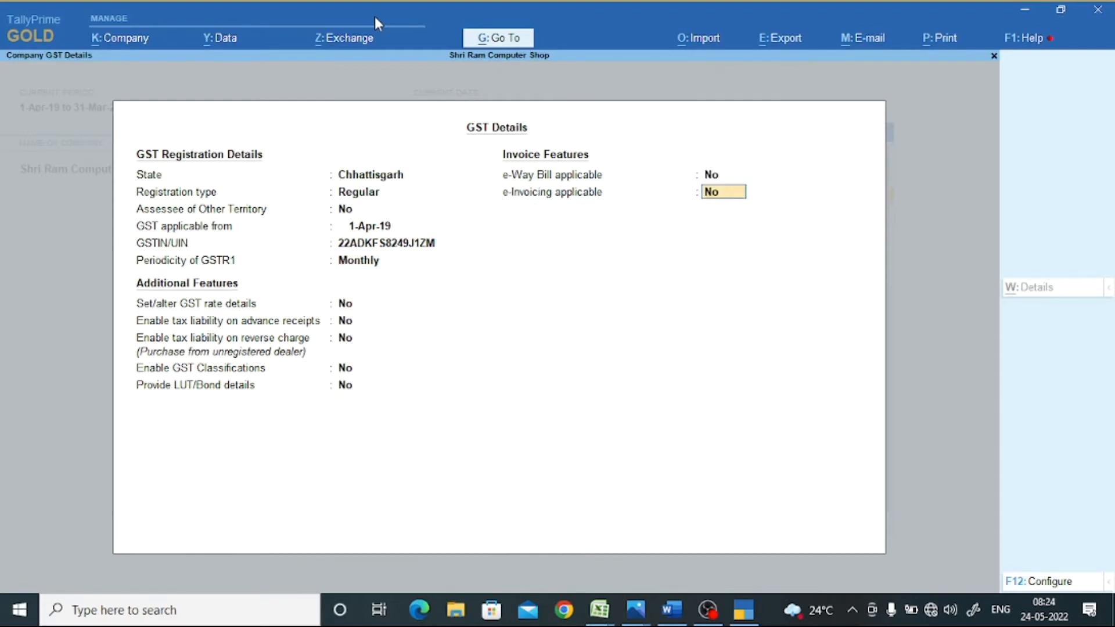
pyautogui.press('Return')
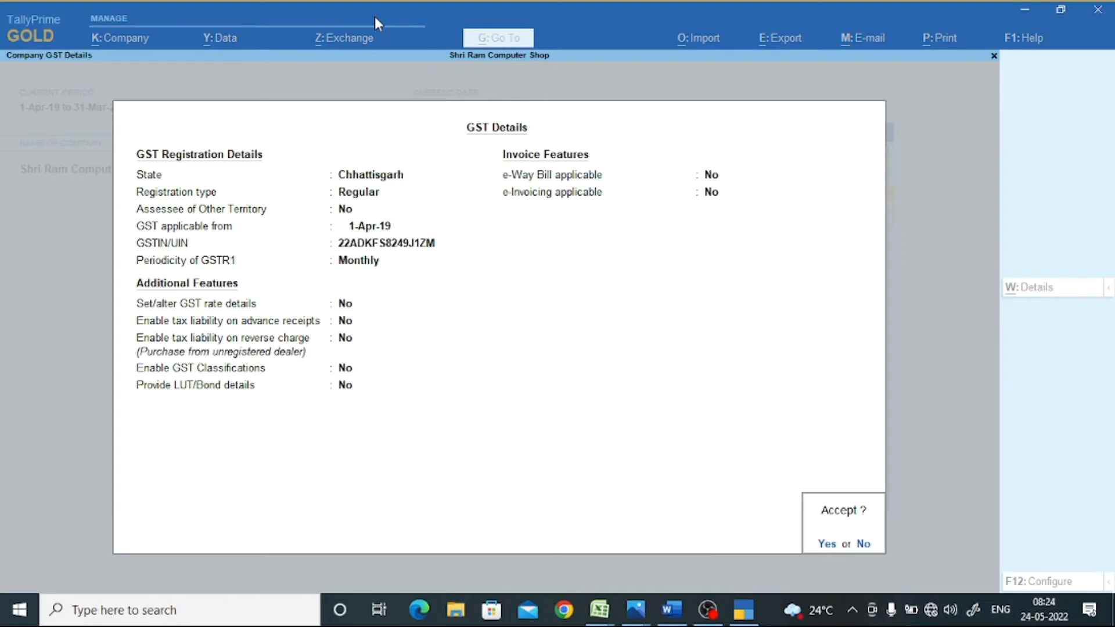
pyautogui.press('Return')
pyautogui.press('Return')
pyautogui.press('Return')
pyautogui.press('Return')
pyautogui.press('Return')
pyautogui.press('Return')
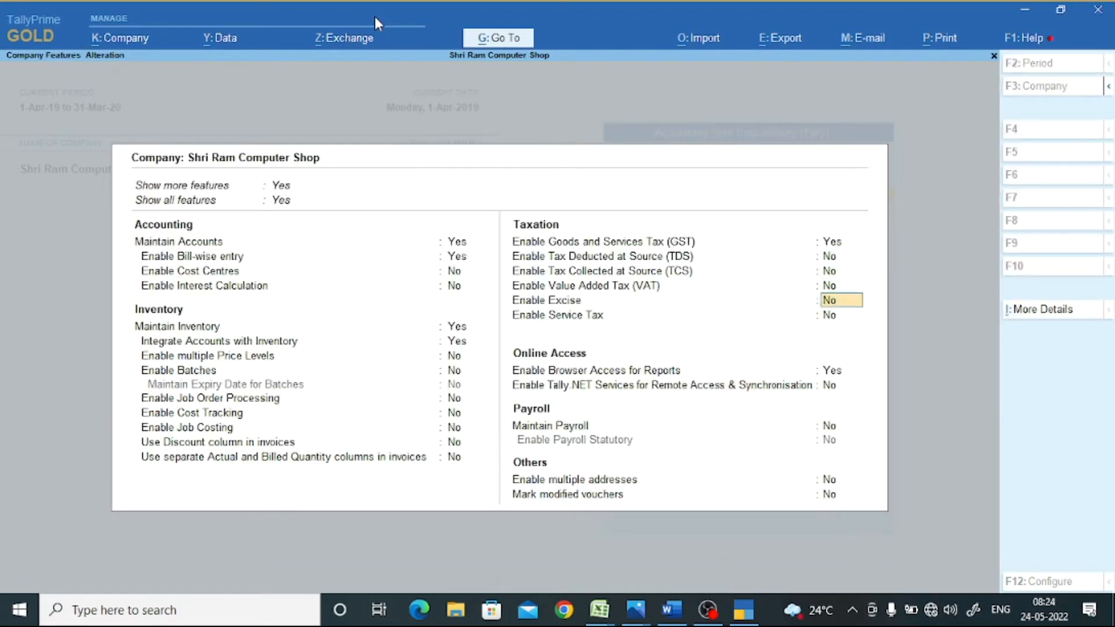
pyautogui.press('Return')
pyautogui.press('Return')
pyautogui.press('Return')
pyautogui.press('Return')
pyautogui.press('Return')
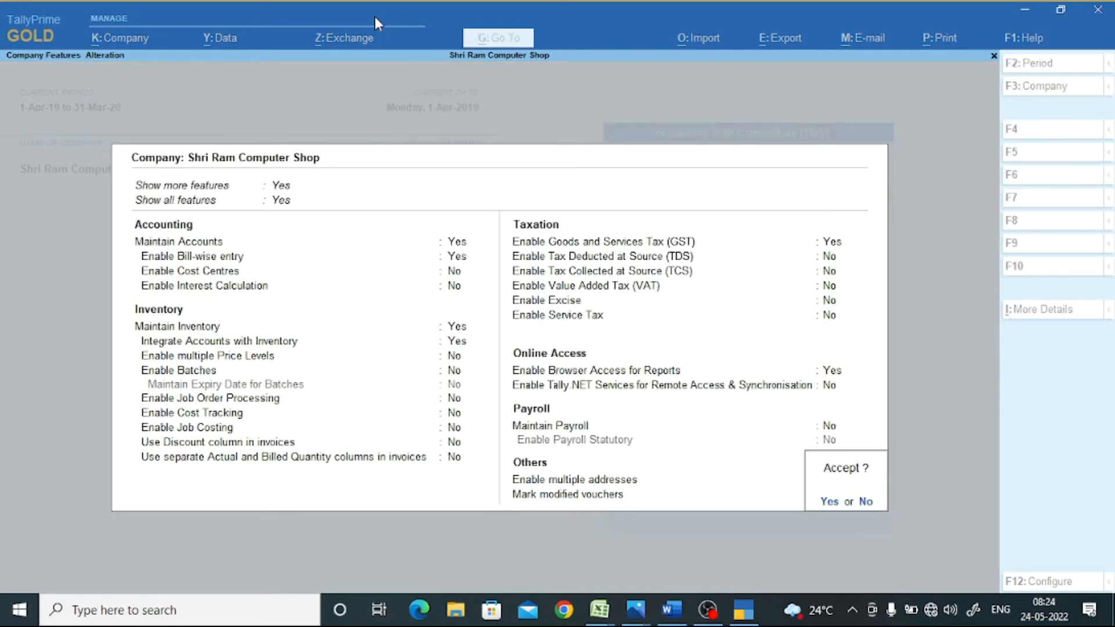
# - Save the company features and open Vouchers from Gateway of Tally
pyautogui.press('Return')
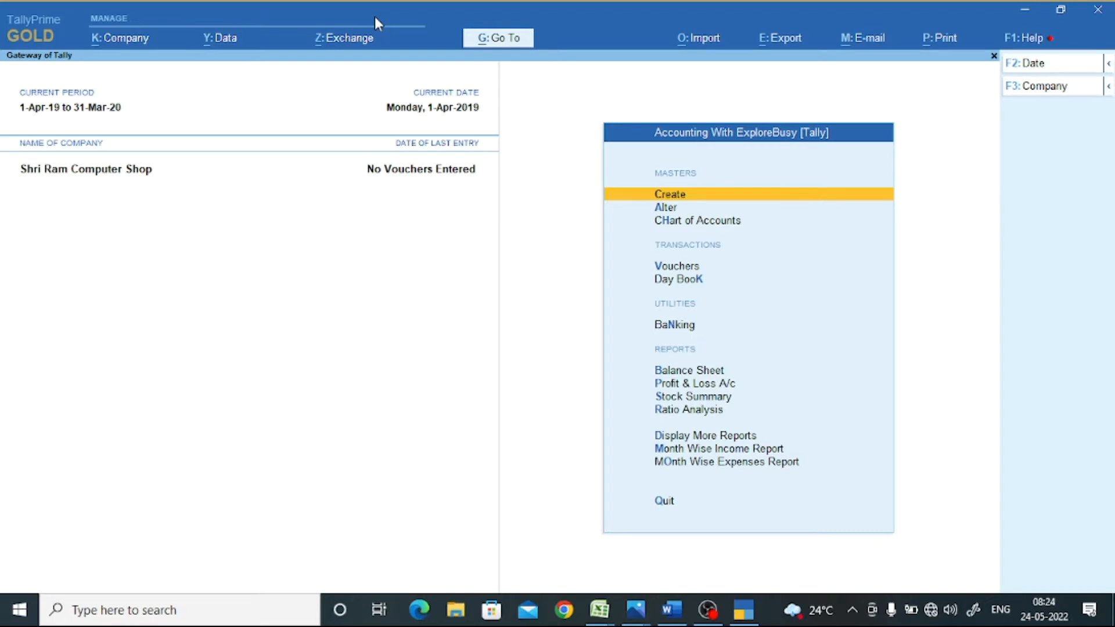
pyautogui.press('Down')
pyautogui.press('Down')
pyautogui.press('Down')
pyautogui.press('Return')
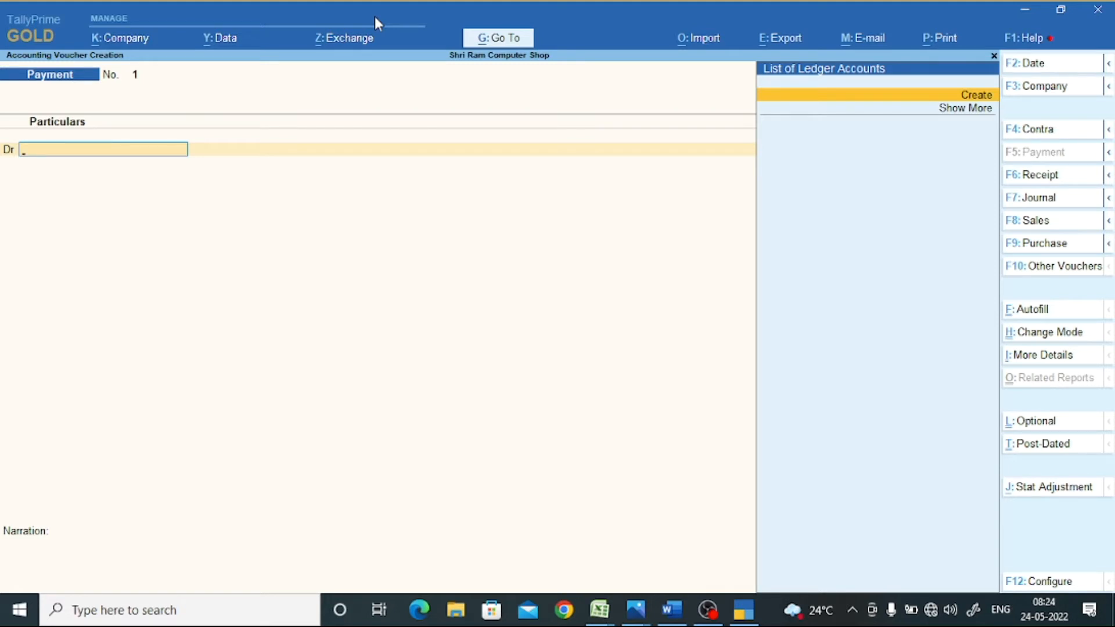
# - Switch the voucher to Receipt with F6 and start a new credit ledger named Capital A/c
pyautogui.press('F6')
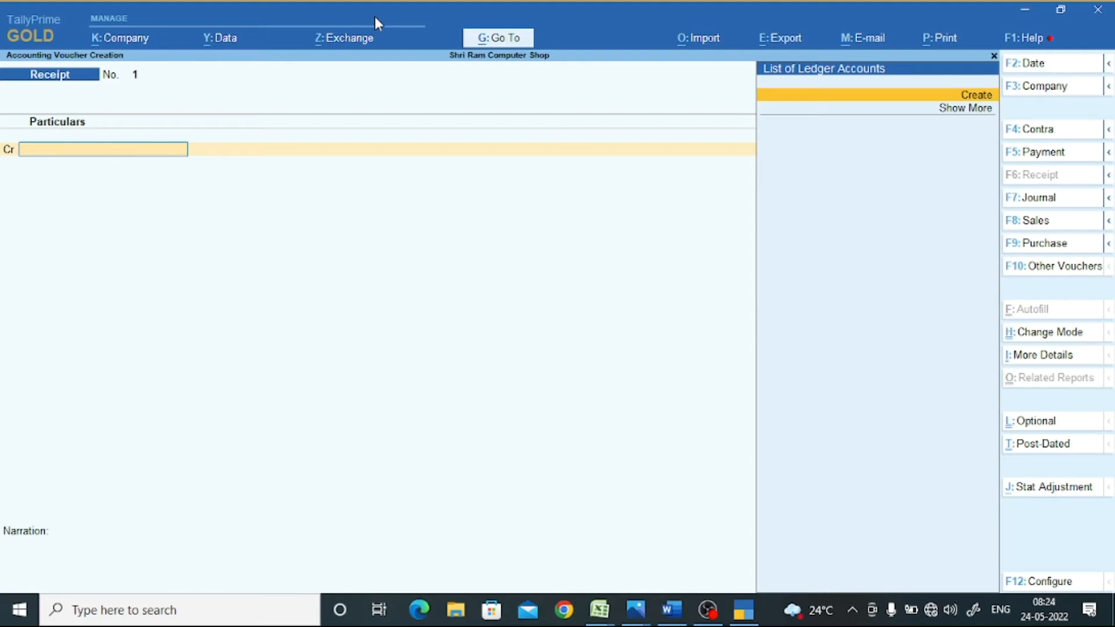
pyautogui.hotkey('alt', 'c')
pyautogui.write('C')
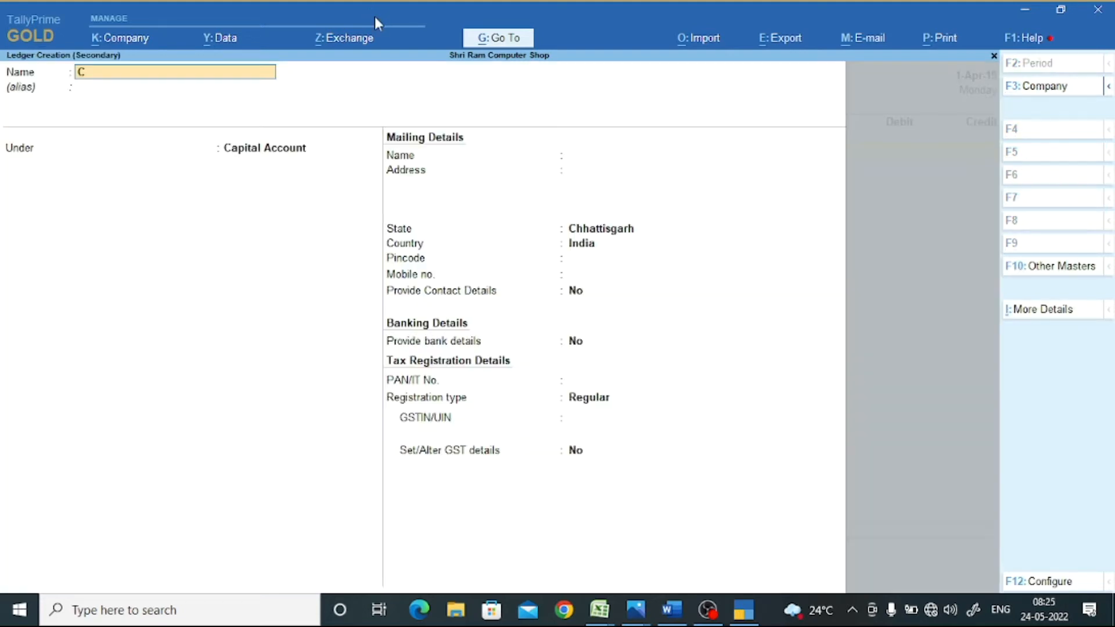
pyautogui.write('apital A/c')
# - Save the Capital A/c ledger under Capital Account with address Raipur as the Receipt's credit ledger
pyautogui.press('Return')
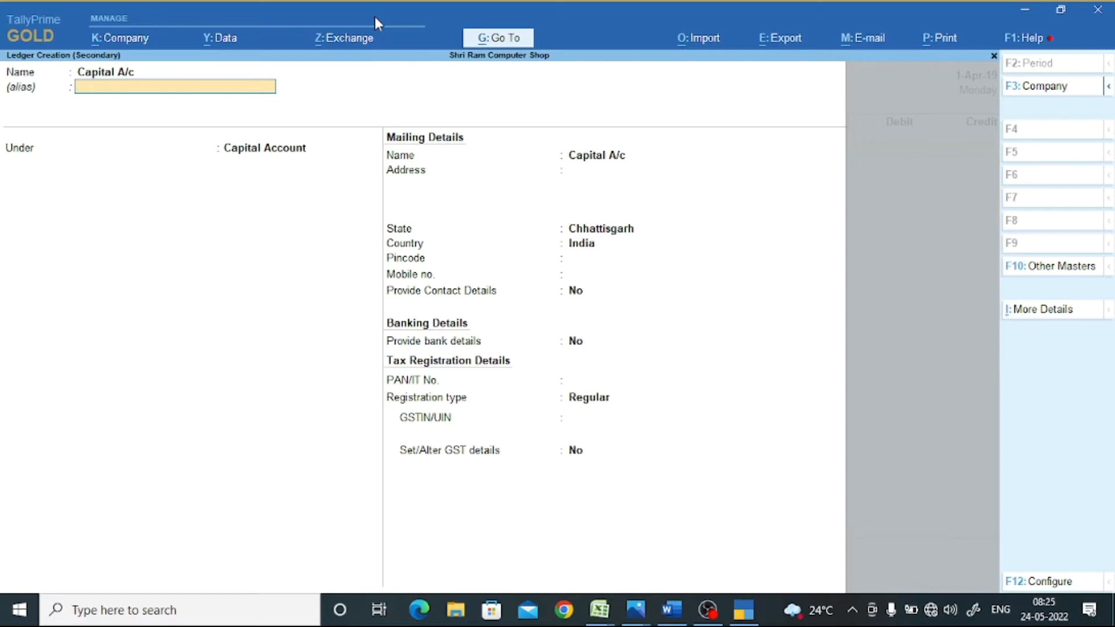
pyautogui.press('Return')
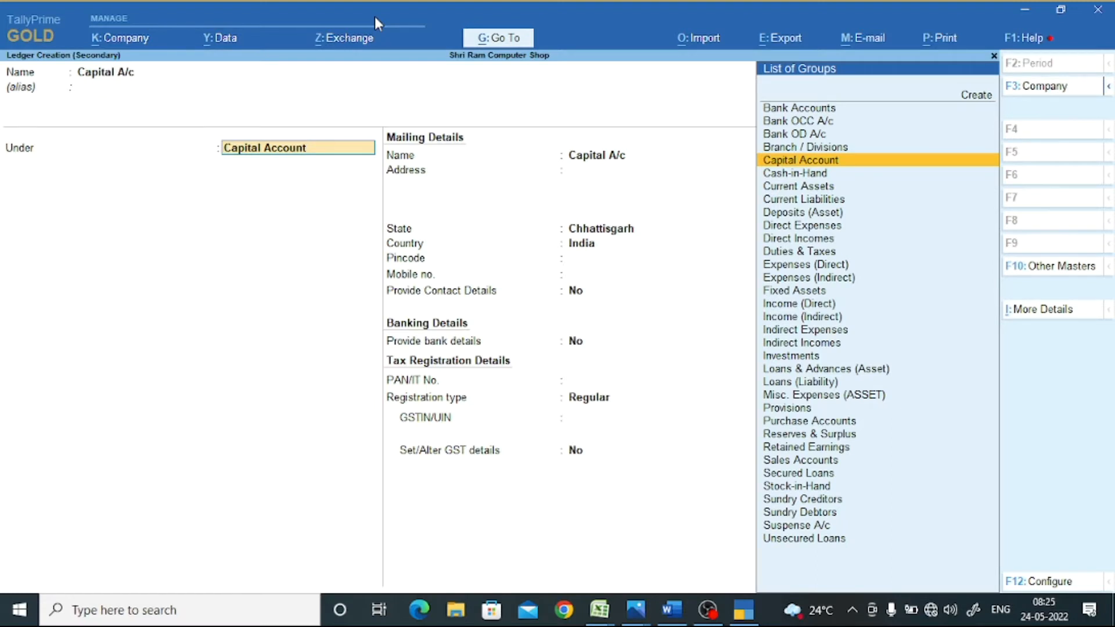
pyautogui.press('Return')
pyautogui.press('Return')
pyautogui.write('Raipur')
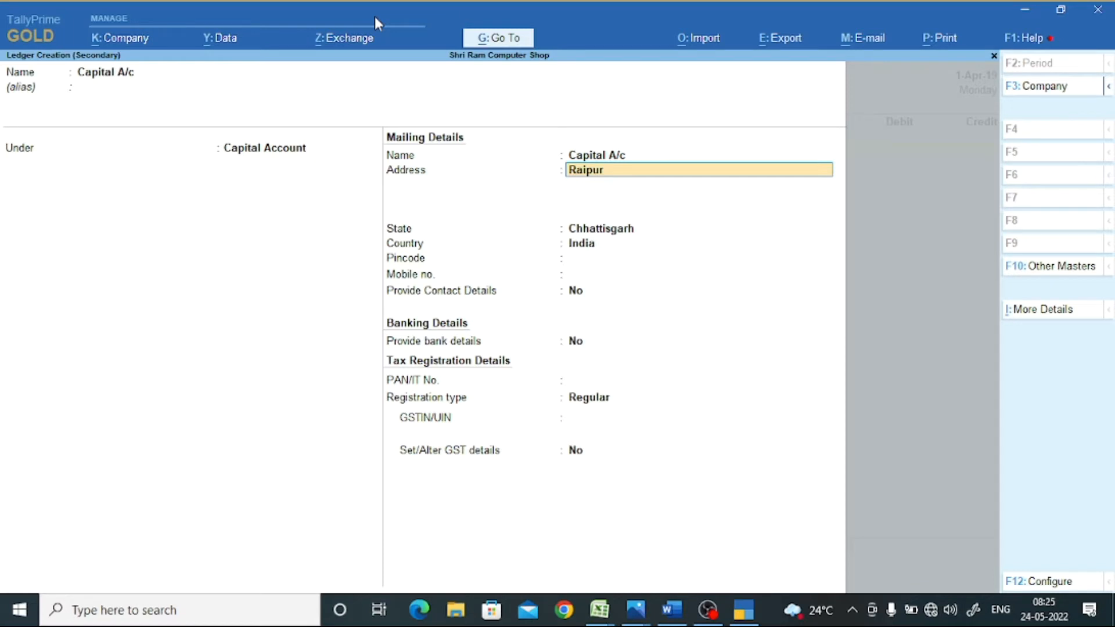
pyautogui.press('Return')
pyautogui.press('Return')
pyautogui.press('Return')
pyautogui.press('Return')
pyautogui.press('Return')
pyautogui.press('Return')
pyautogui.press('Return')
pyautogui.press('Return')
pyautogui.press('Return')
pyautogui.press('Return')
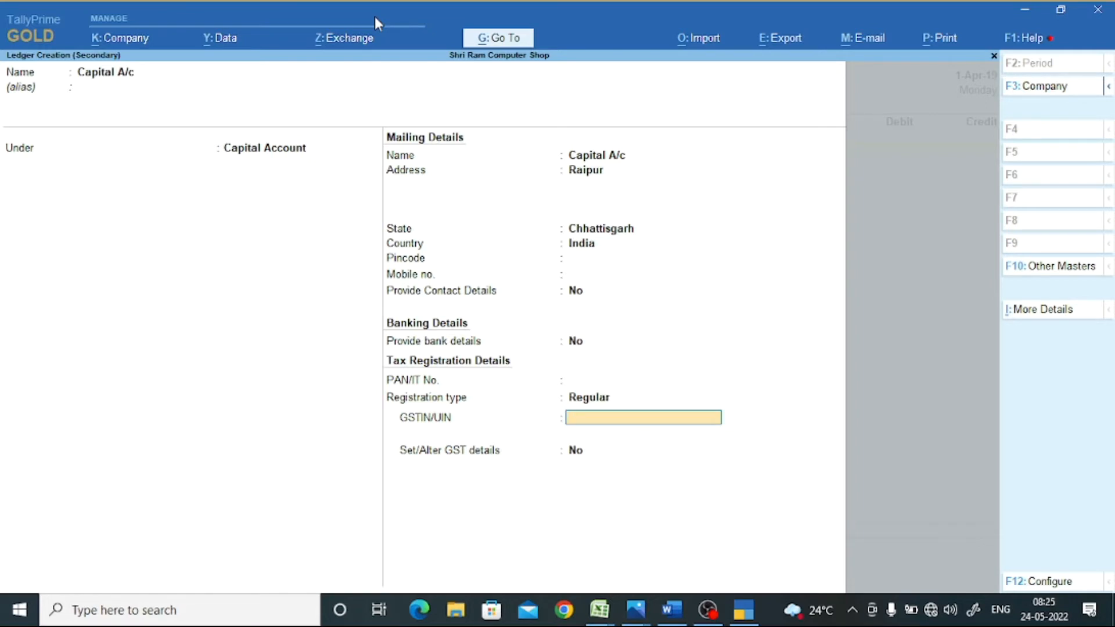
pyautogui.press('Return')
pyautogui.press('Return')
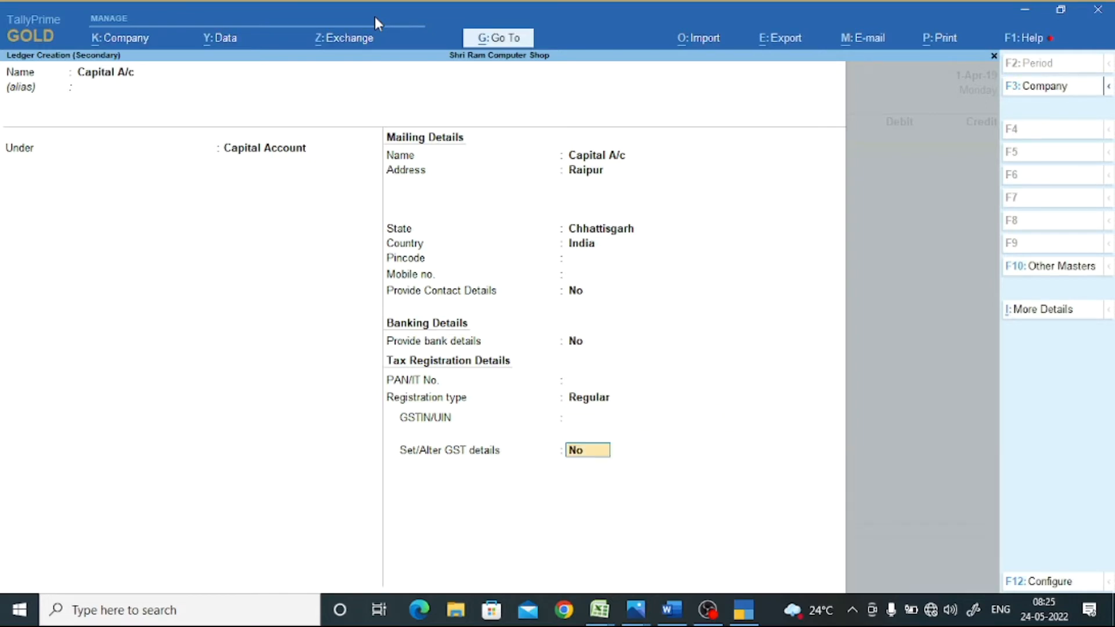
pyautogui.press('Return')
pyautogui.press('Return')
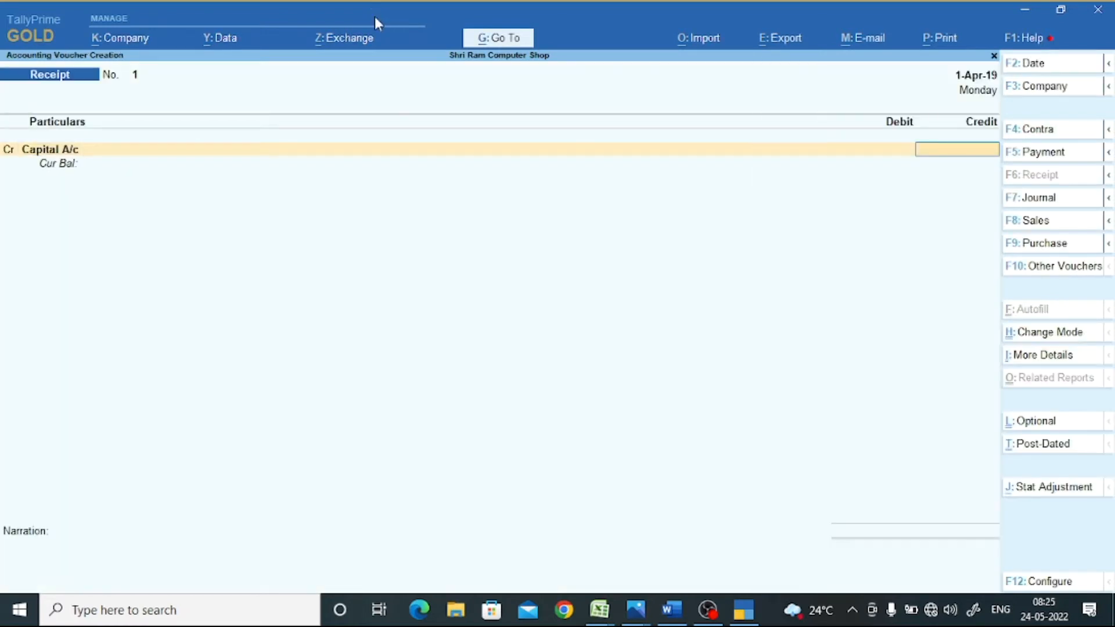
# - Credit Capital A/c with 20,00,000 on the receipt and start a new ledger for the debit line
pyautogui.write('2000000')
pyautogui.press('Return')
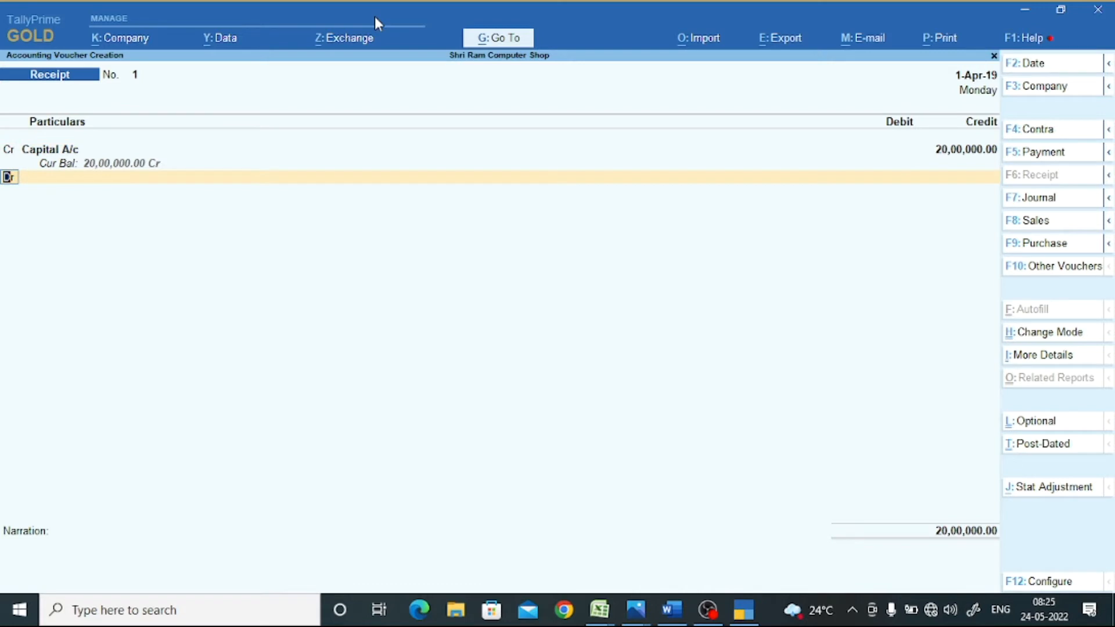
pyautogui.press('Return')
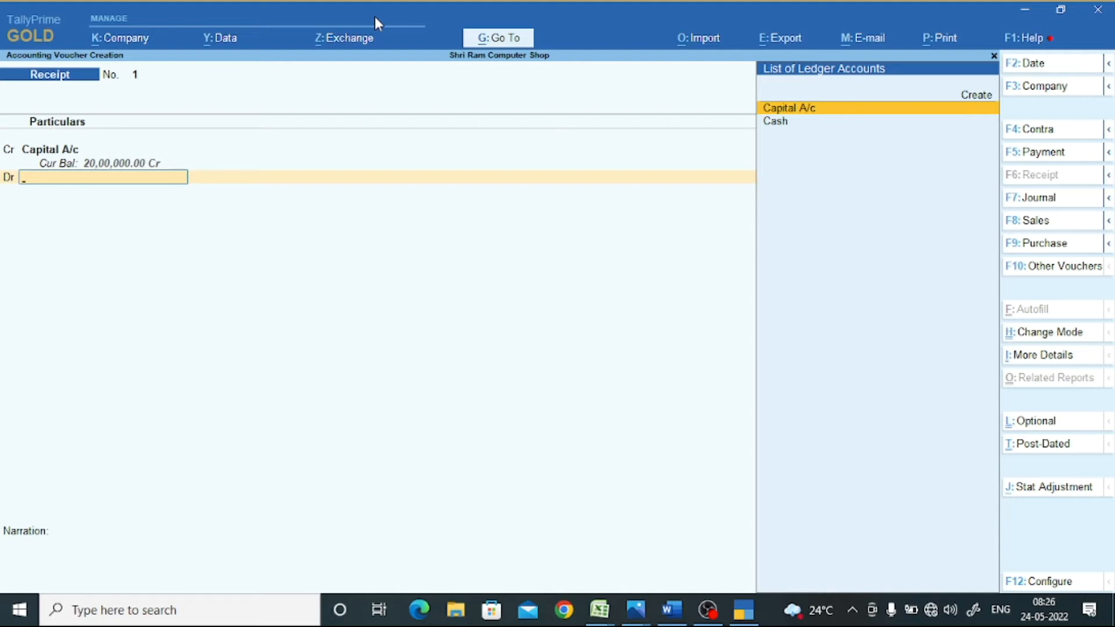
pyautogui.hotkey('alt', 'c')
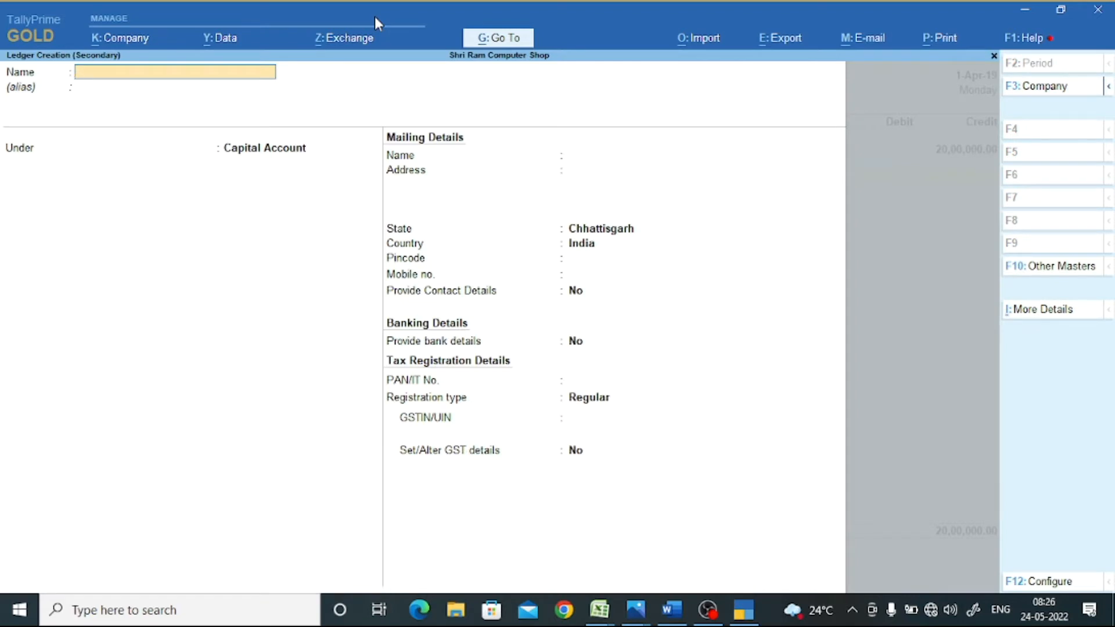
# - Name the new ledger 'Hdfc Bank a/c' and put it under the Bank Accounts group
pyautogui.write('Hdfc Bank a/c')
pyautogui.press('Return')
pyautogui.press('Return')
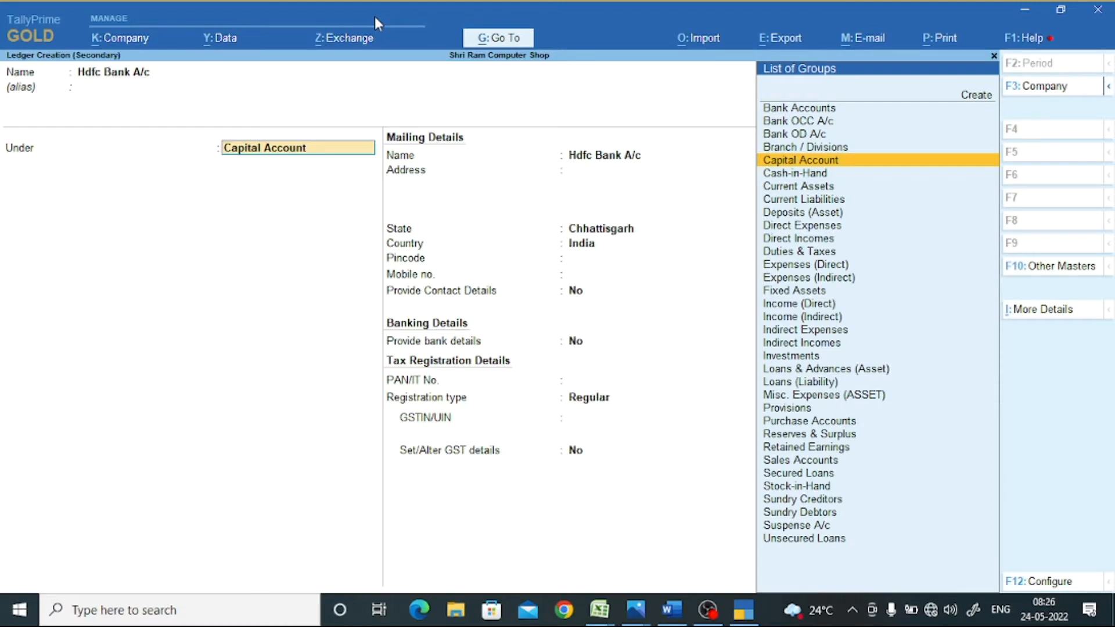
pyautogui.write('B')
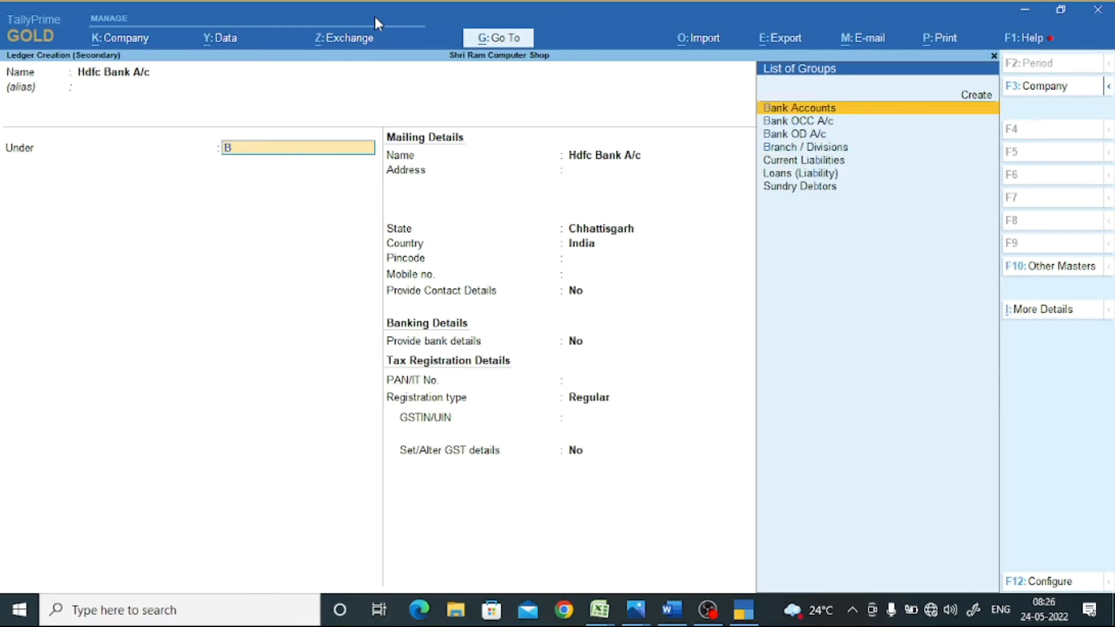
pyautogui.press('Return')
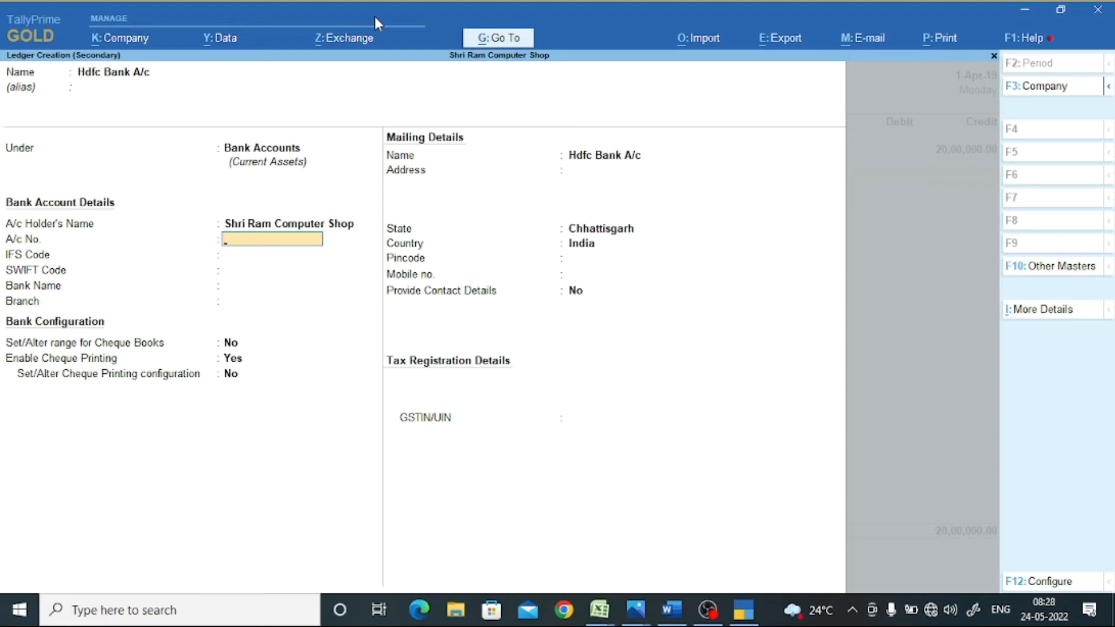
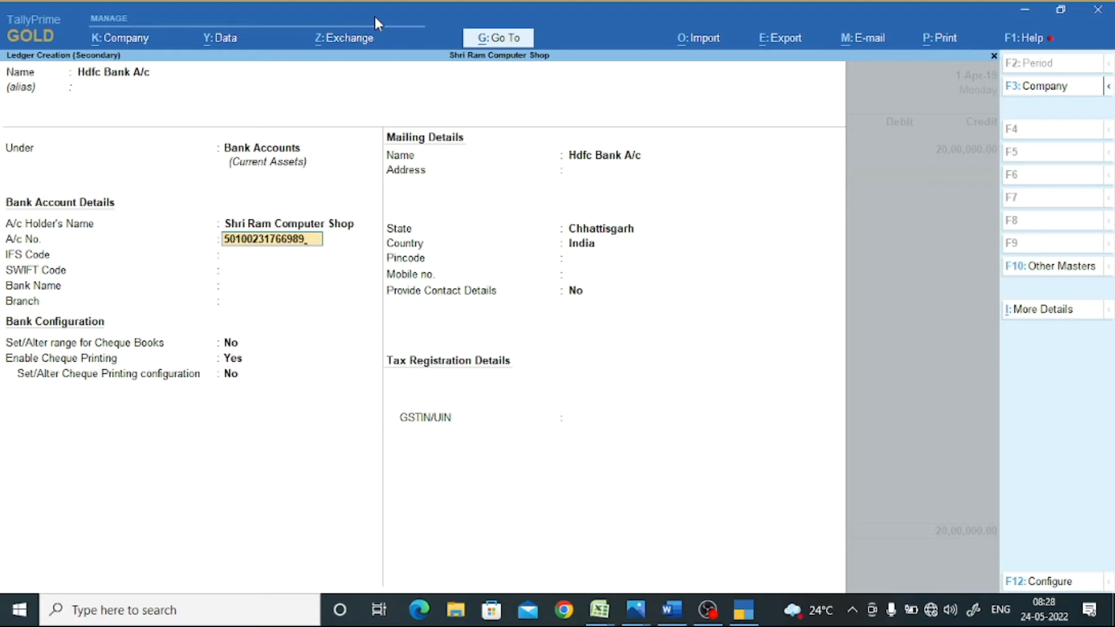
# - Enter the ledger's bank account number and IFS code HDFC0004300
pyautogui.press('Return')
pyautogui.write('HDFC')
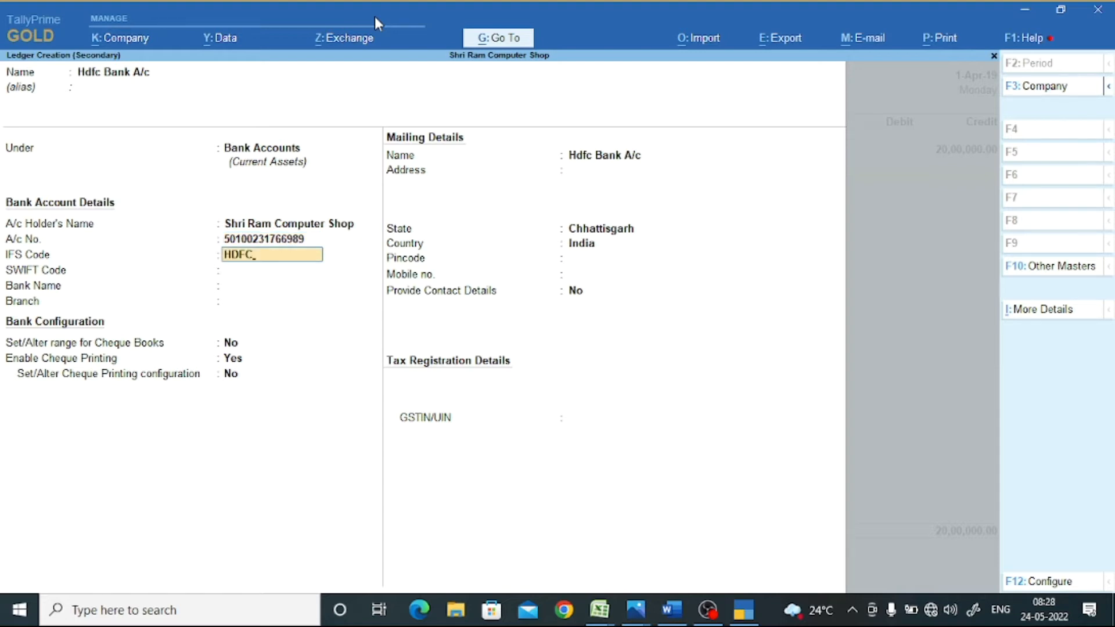
pyautogui.write('0004300')
pyautogui.press('Return')
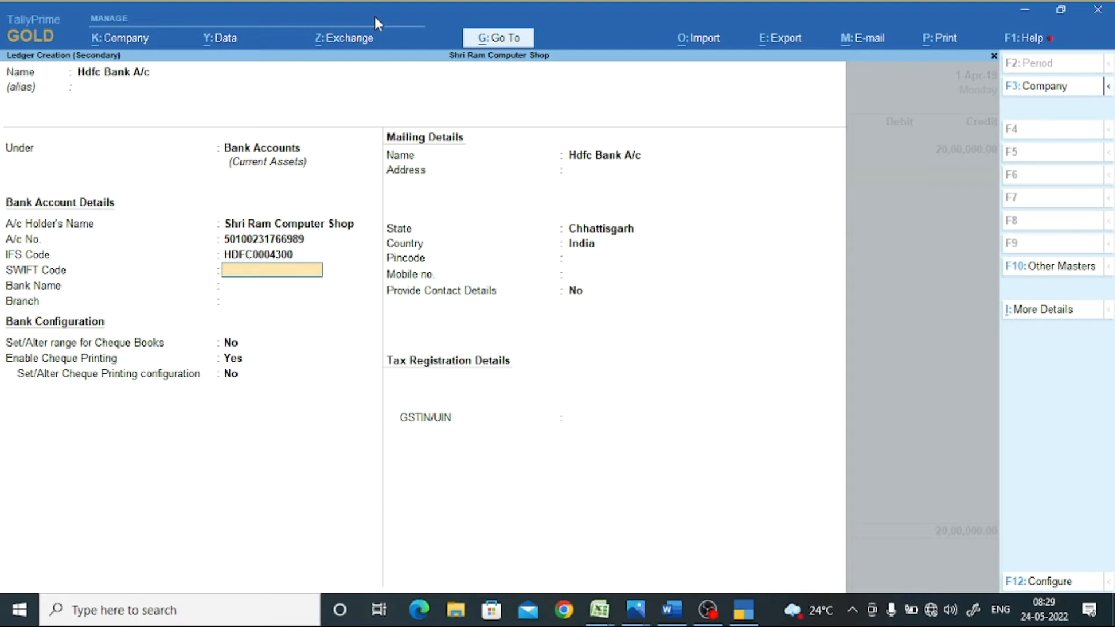
# - Choose HDFC Bank (India) as the bank, set branch Raipur, and save the ledger
pyautogui.press('Return')
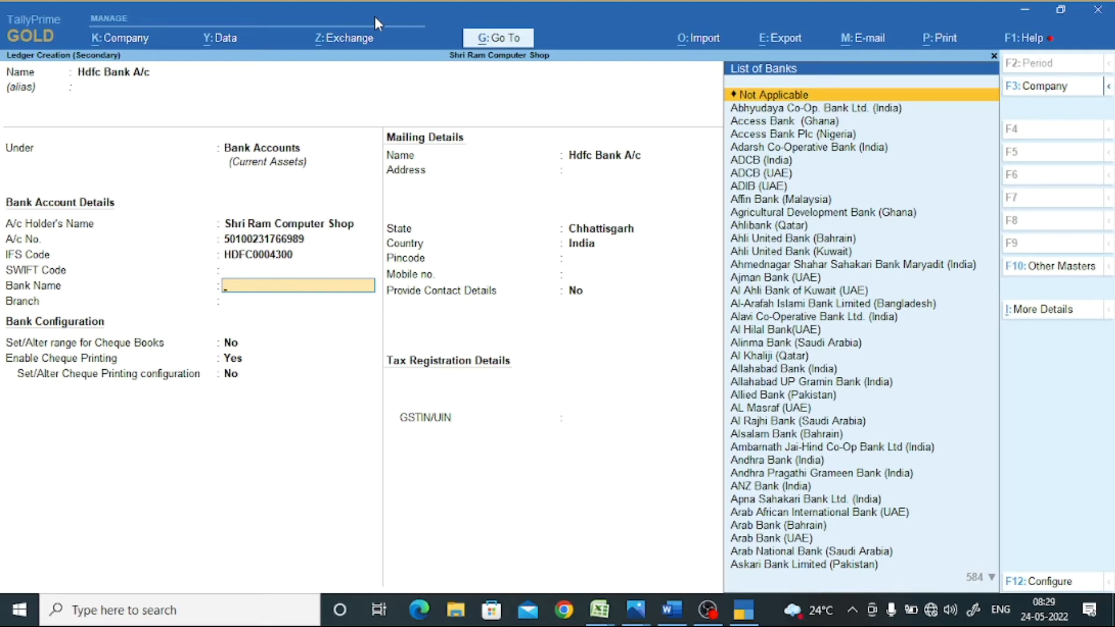
pyautogui.write('Hd')
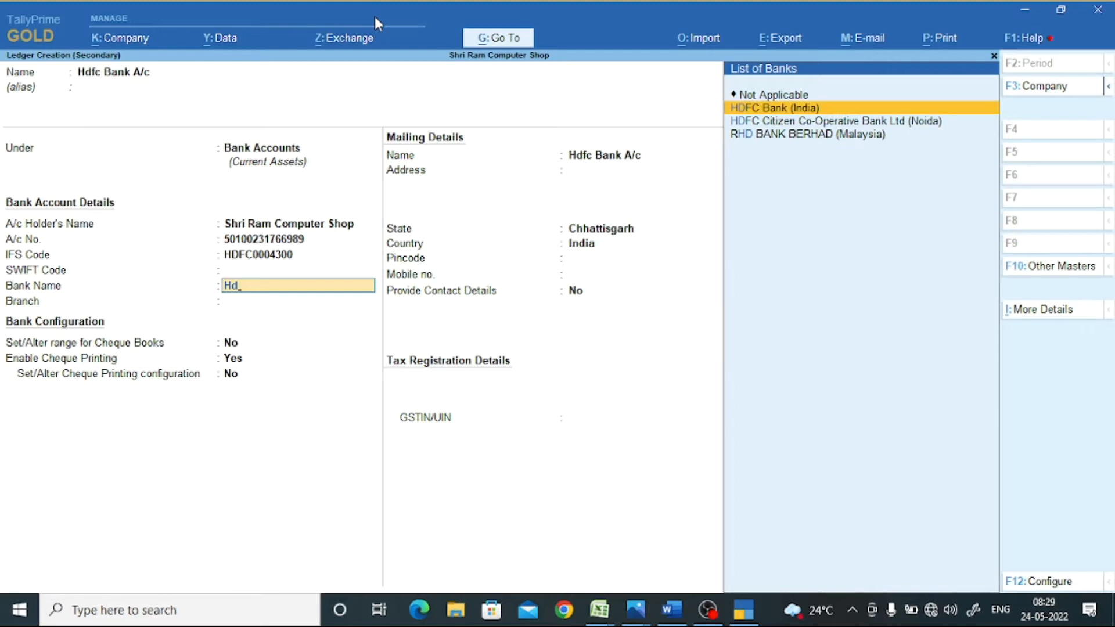
pyautogui.press('Return')
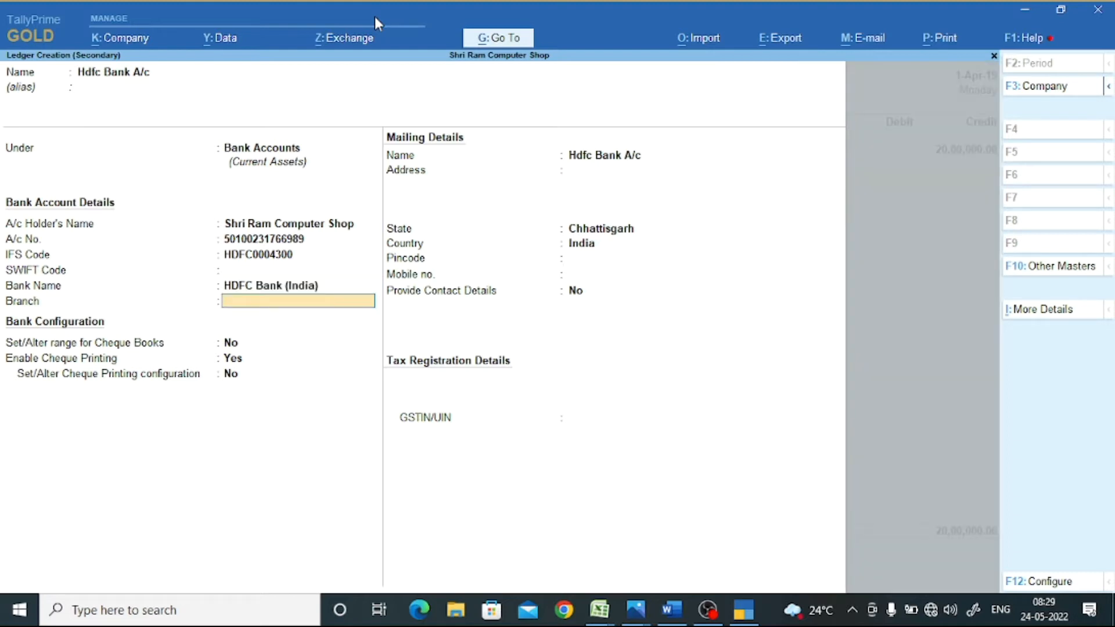
pyautogui.write('Raipur')
pyautogui.press('Return')
pyautogui.press('Return')
pyautogui.press('Return')
pyautogui.press('Return')
pyautogui.press('Return')
pyautogui.press('Return')
pyautogui.press('Return')
pyautogui.press('Return')
pyautogui.press('Return')
pyautogui.press('Return')
pyautogui.press('Return')
pyautogui.press('Return')
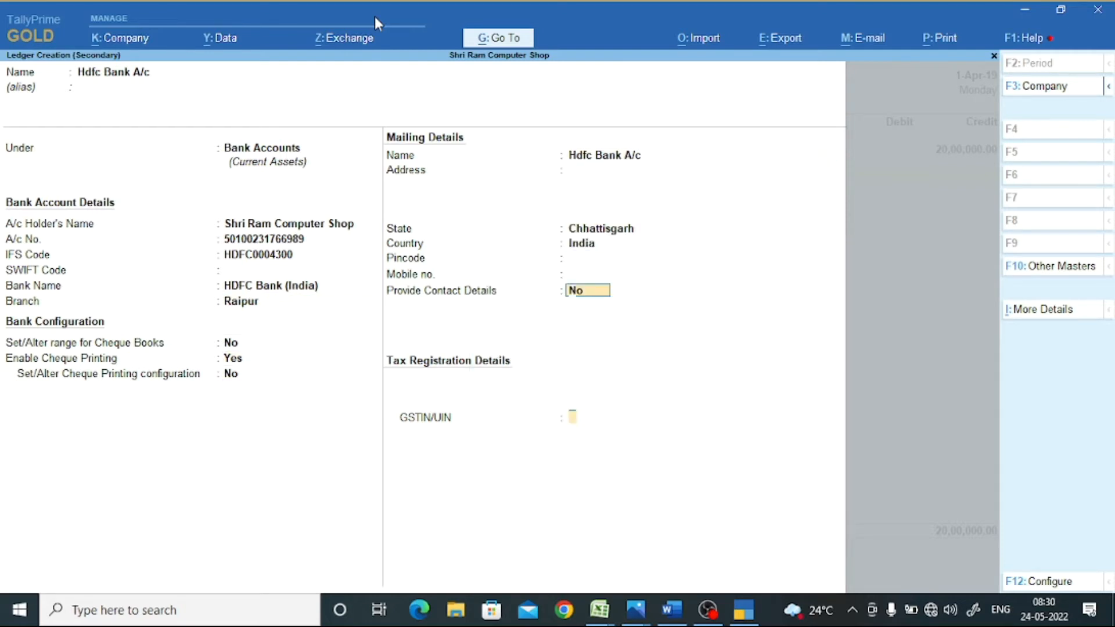
pyautogui.press('Return')
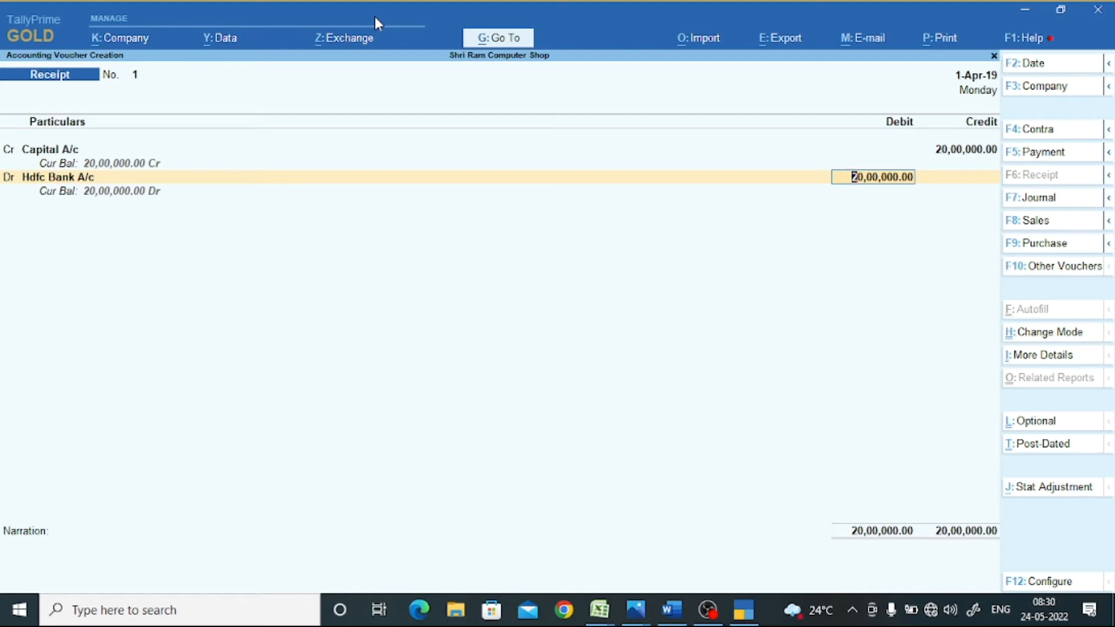
# - Set the Hdfc Bank A/c bank allocation for the 20,00,000 debit to transaction type Others
pyautogui.press('Return')
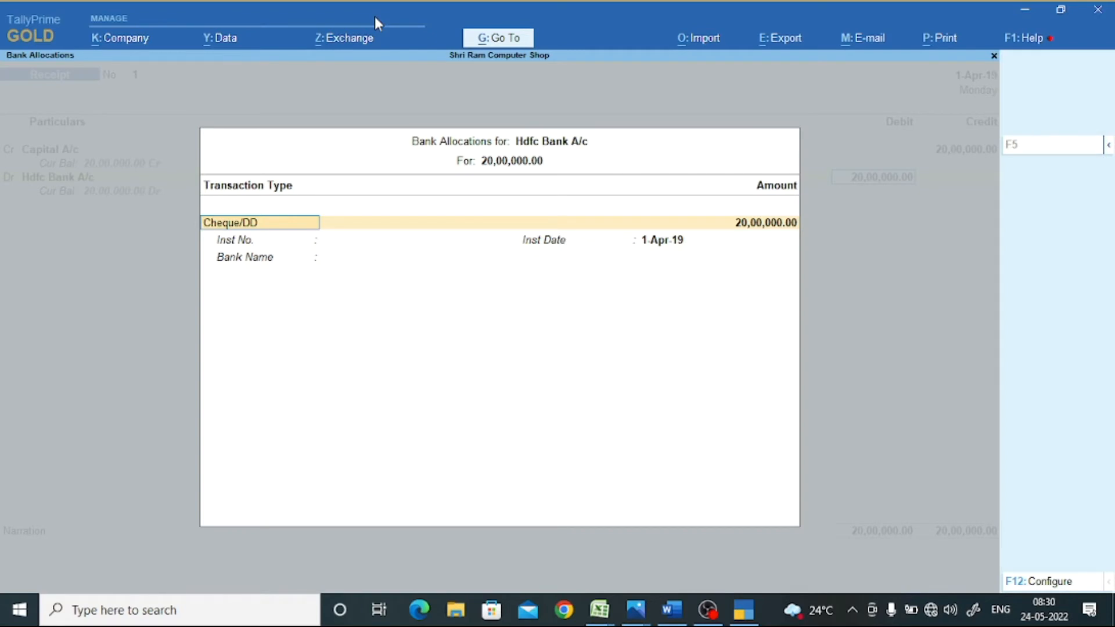
pyautogui.press('BackSpace')
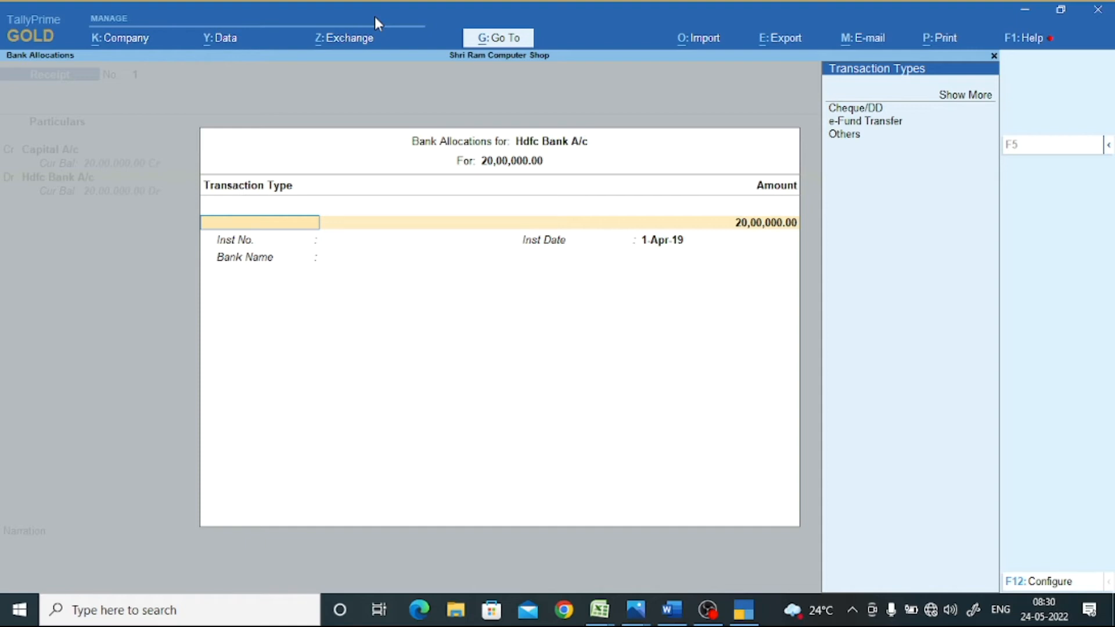
pyautogui.press('Down')
pyautogui.press('Down')
pyautogui.press('Down')
pyautogui.press('Down')
pyautogui.press('Return')
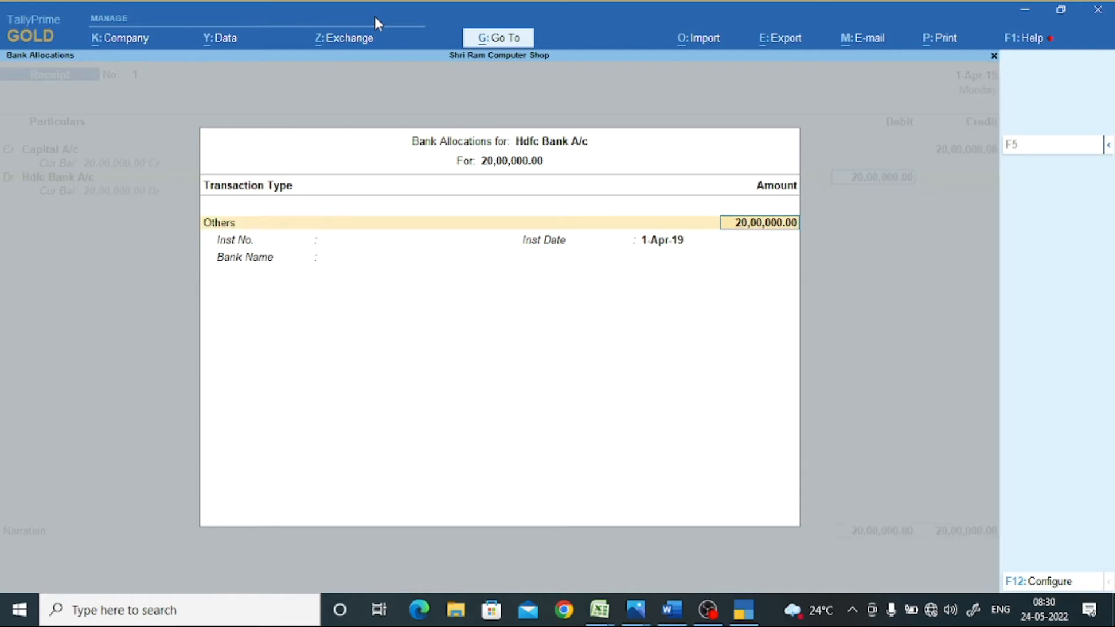
pyautogui.press('Return')
pyautogui.press('Return')
pyautogui.press('Return')
pyautogui.press('Return')
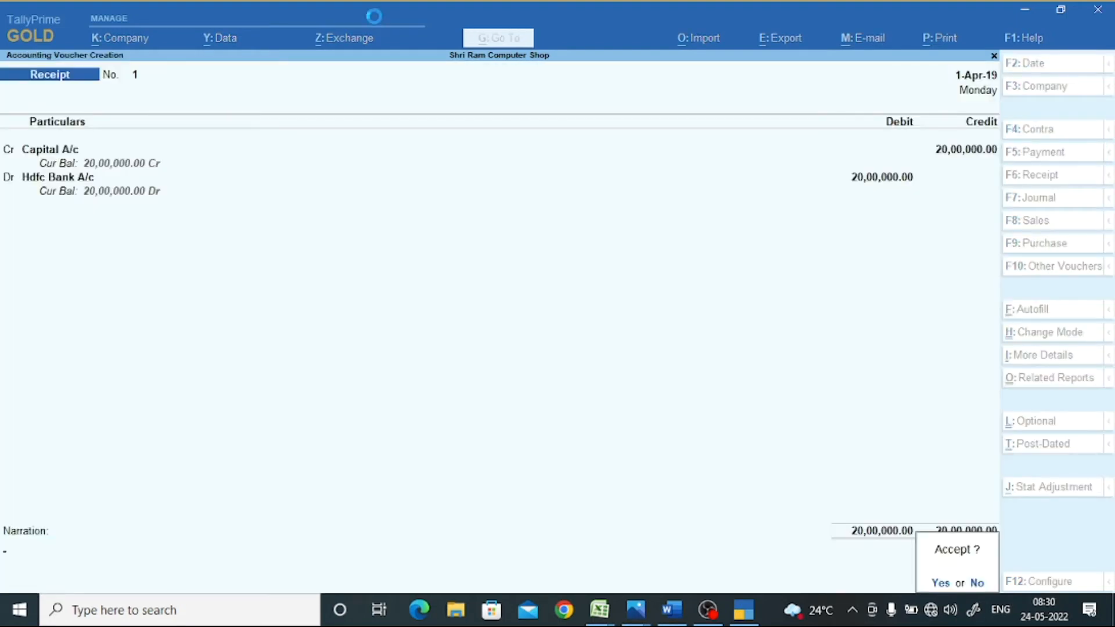
pyautogui.press('Return')
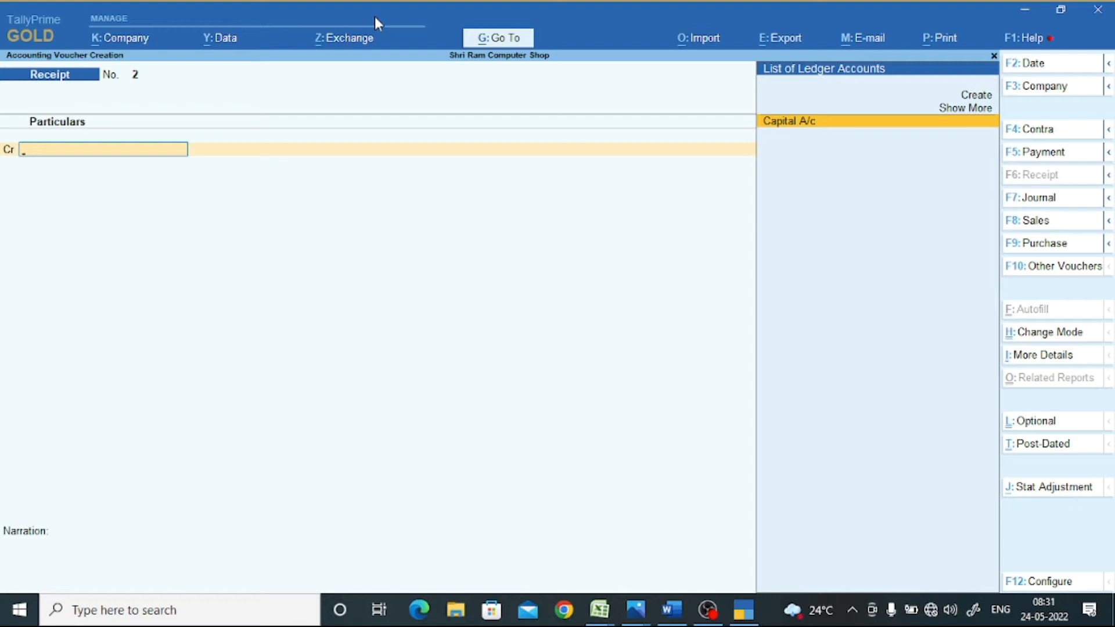
# - Accept receipt voucher No. 1 so a blank receipt No. 2 opens
pyautogui.press('super+plus')
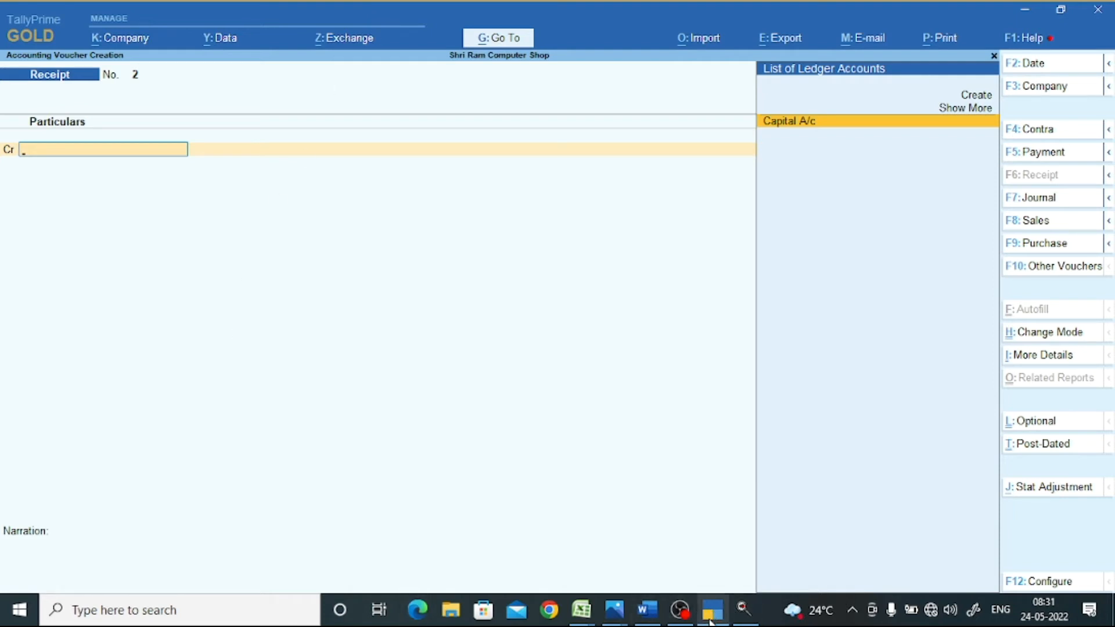
# - Review the company and bank details in the Word transaction sheet, then go back to TallyPrime
pyautogui.click(656, 623)
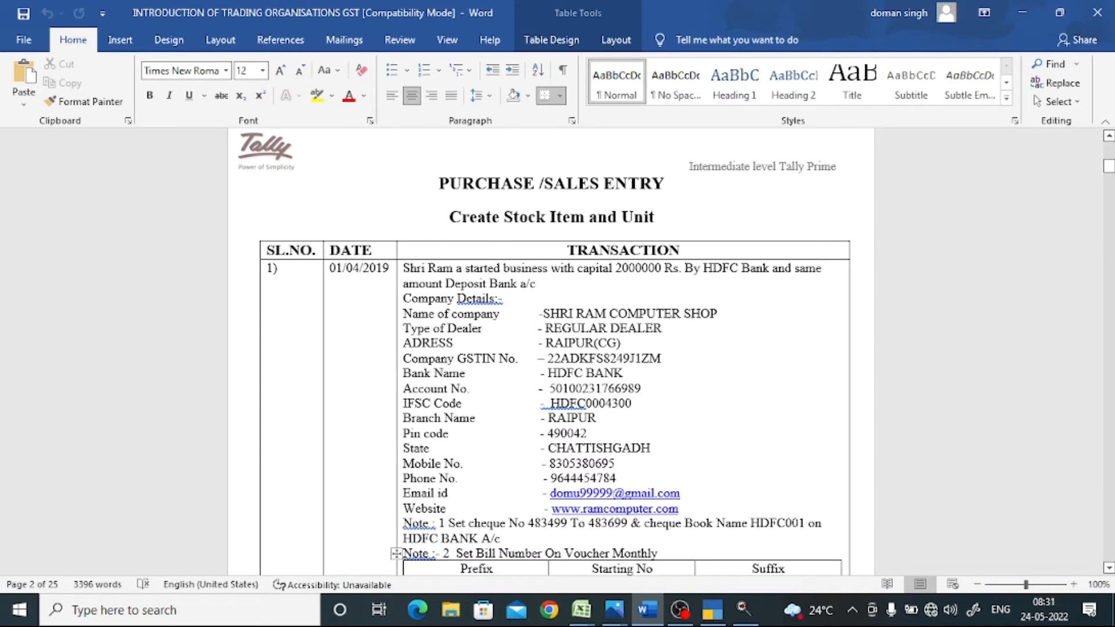
pyautogui.click(1109, 571)
pyautogui.click(1109, 570)
pyautogui.click(1109, 571)
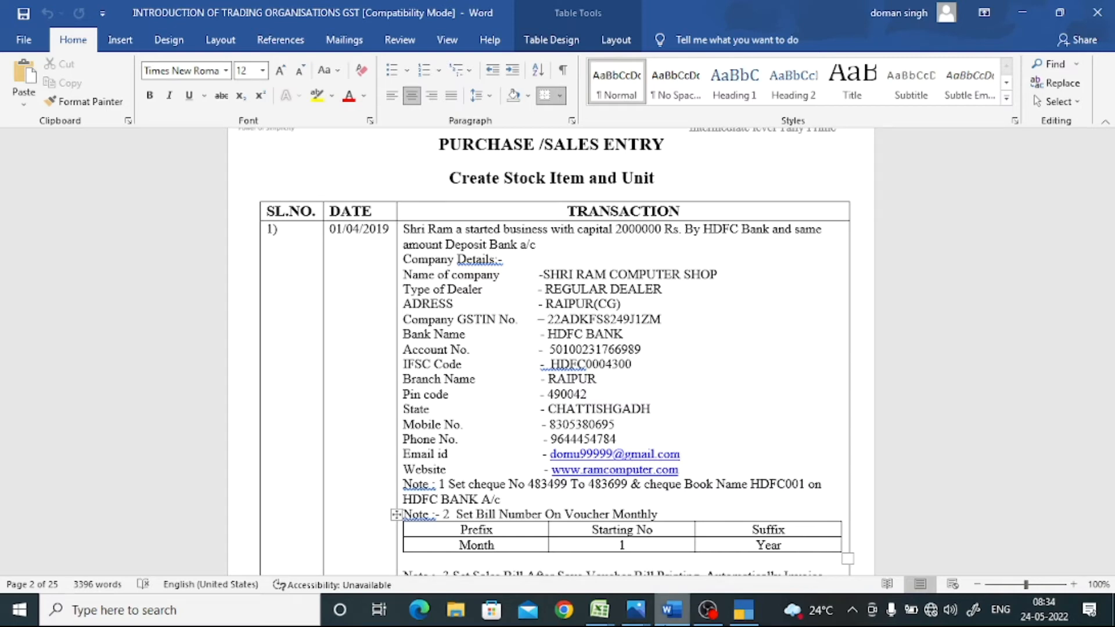
pyautogui.click(743, 611)
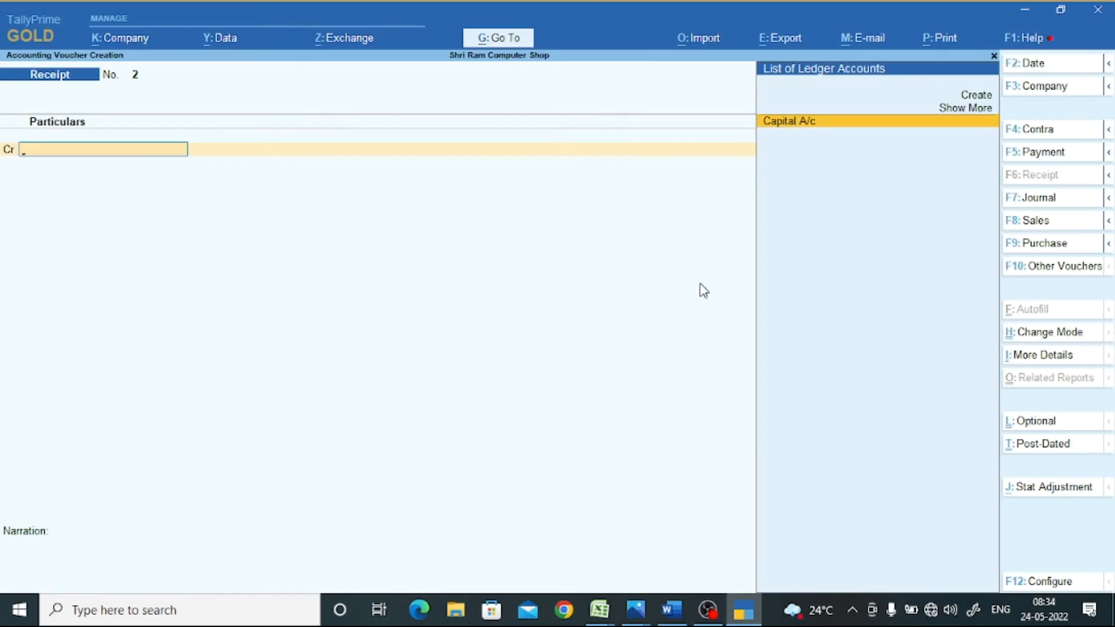
# - Enter a 34,000 Payment voucher debiting Capital A/c and crediting Hdfc Bank A/c
pyautogui.press('Return')
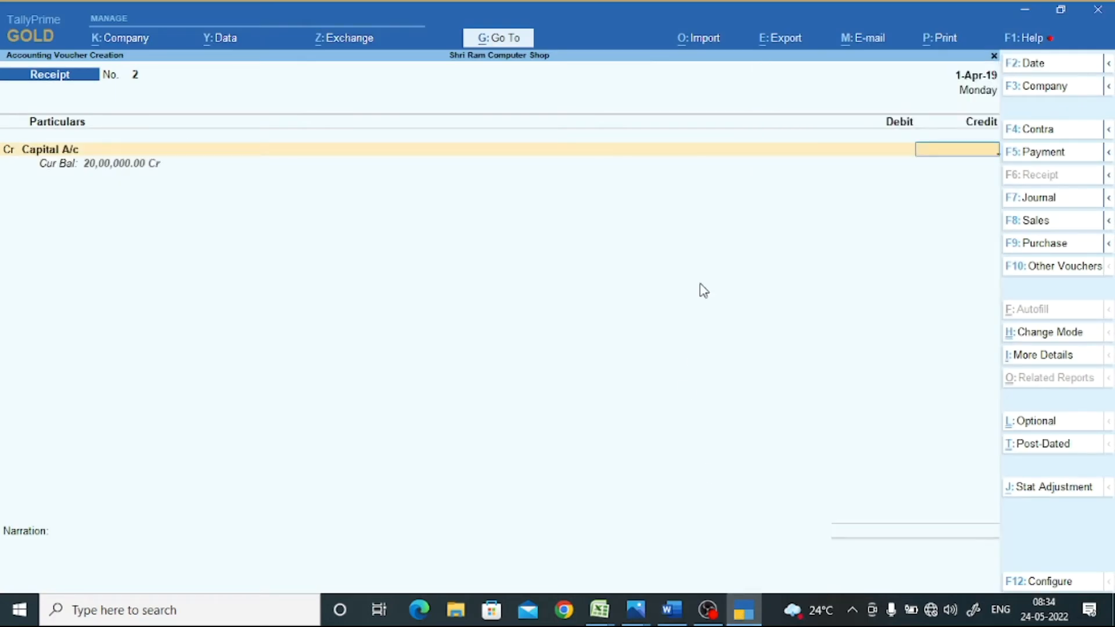
pyautogui.press('F5')
pyautogui.press('Return')
pyautogui.write('34')
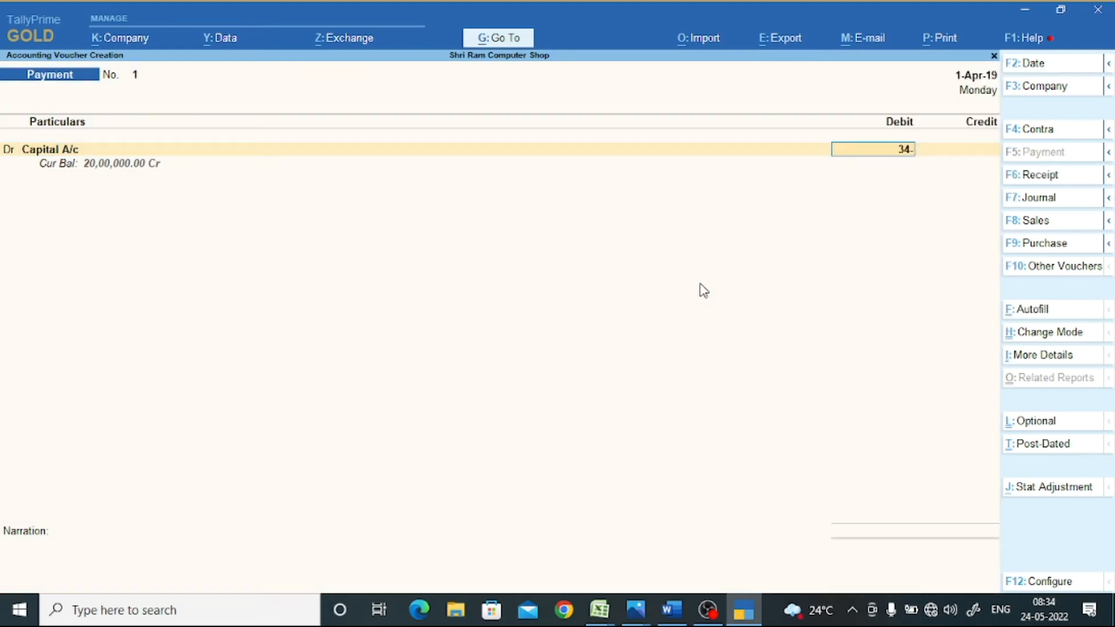
pyautogui.write('000')
pyautogui.press('Return')
pyautogui.press('Down')
pyautogui.press('Down')
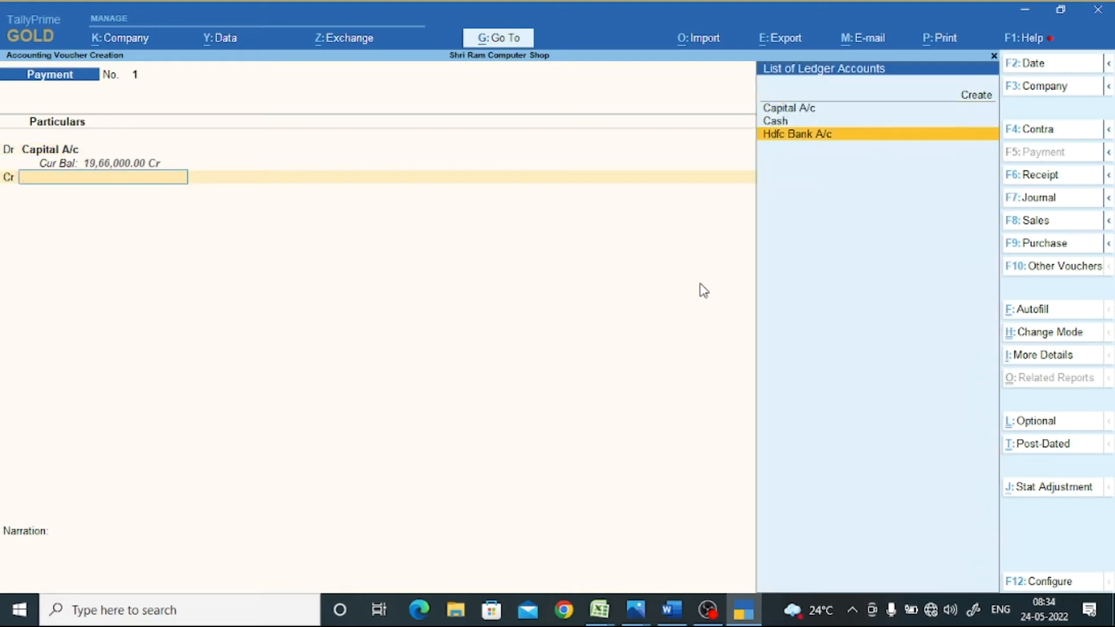
pyautogui.press('Return')
pyautogui.press('Return')
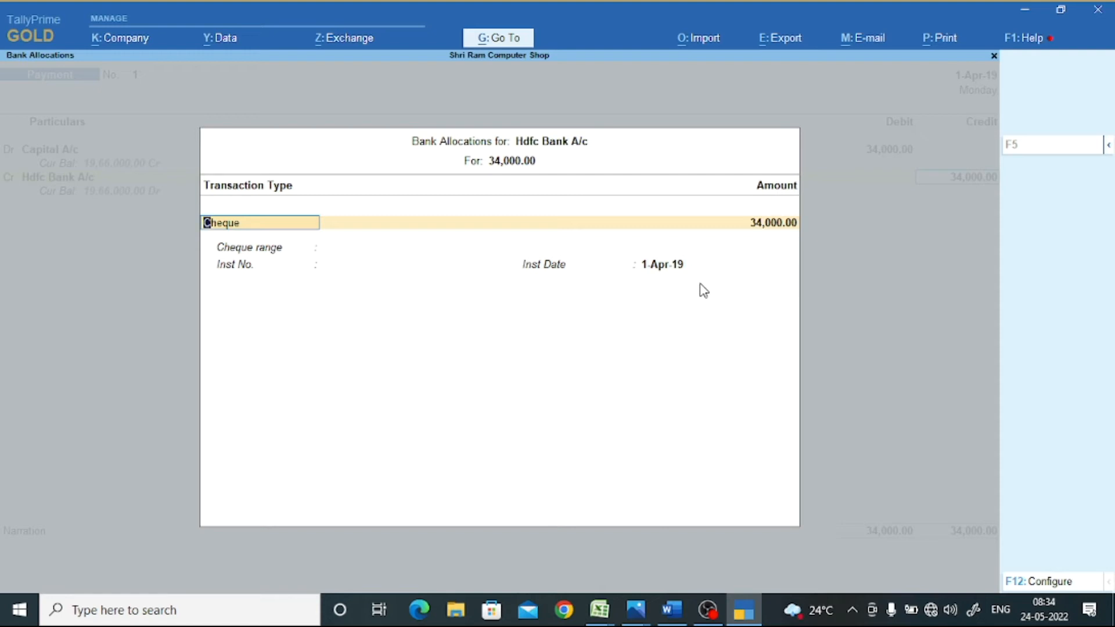
# - Discard the unsaved payment voucher and return to the Gateway of Tally
pyautogui.press('Escape')
pyautogui.press('y')
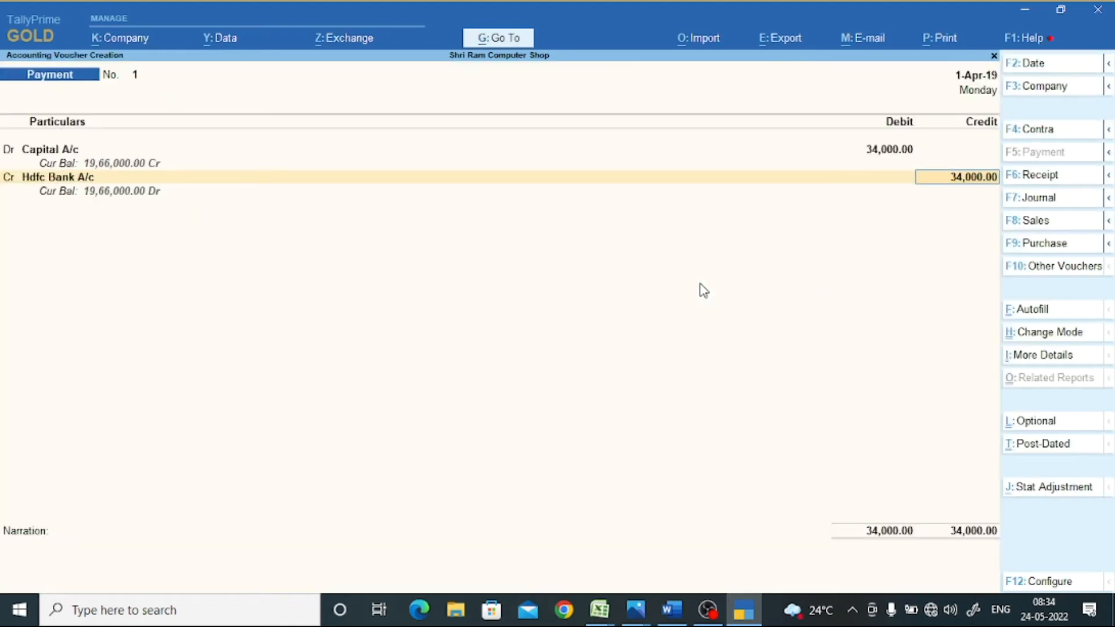
pyautogui.press('Escape')
pyautogui.press('y')
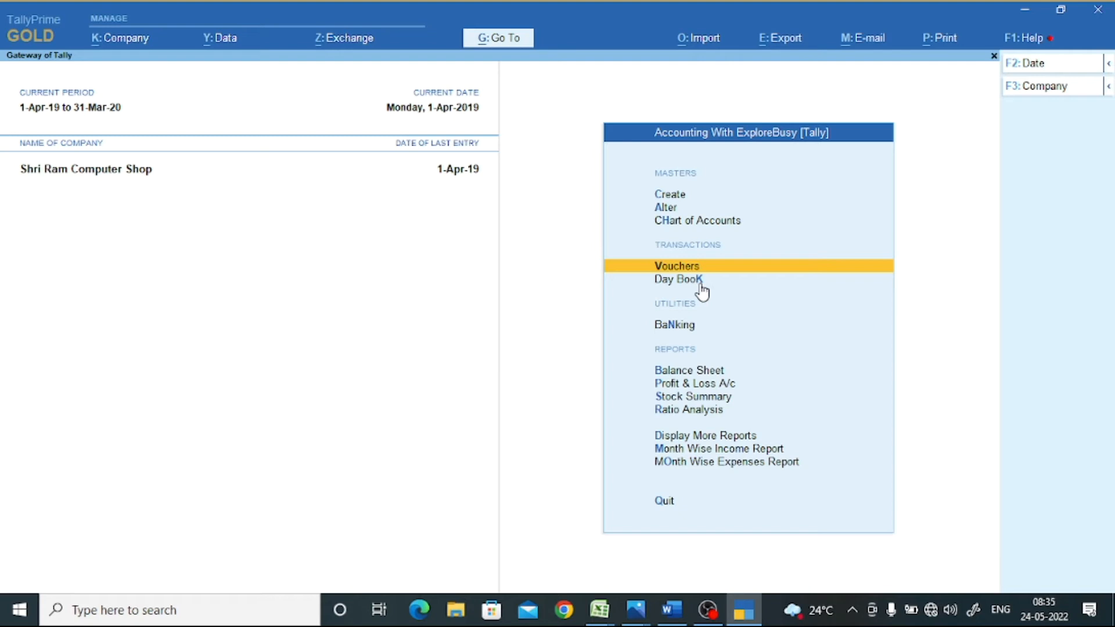
# - Open the Hdfc Bank A/c ledger for alteration
pyautogui.press('Up')
pyautogui.press('Up')
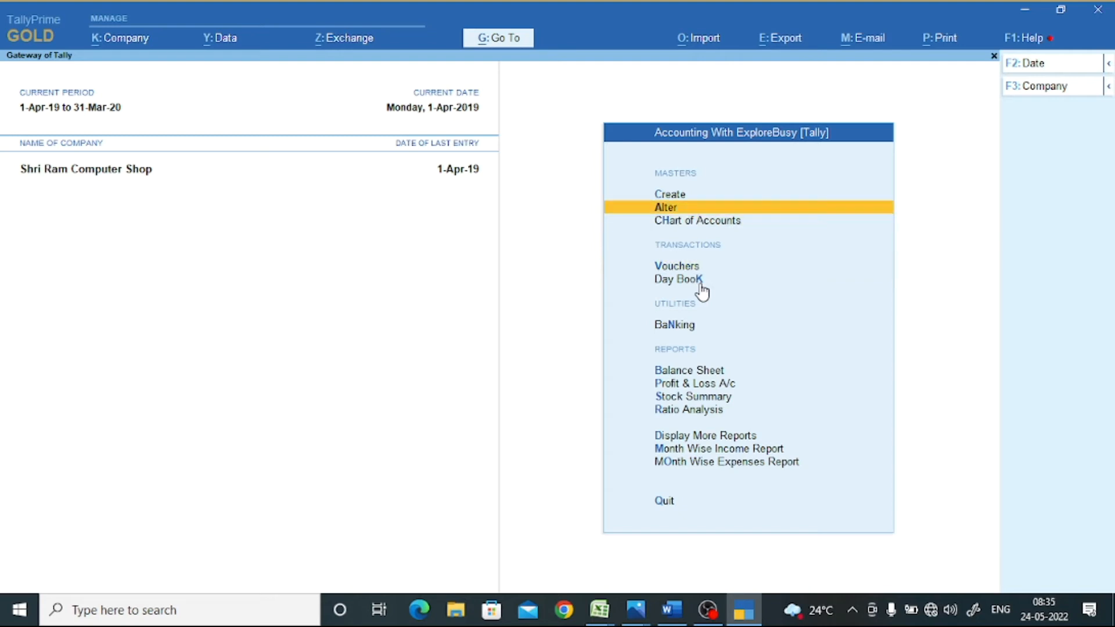
pyautogui.press('Return')
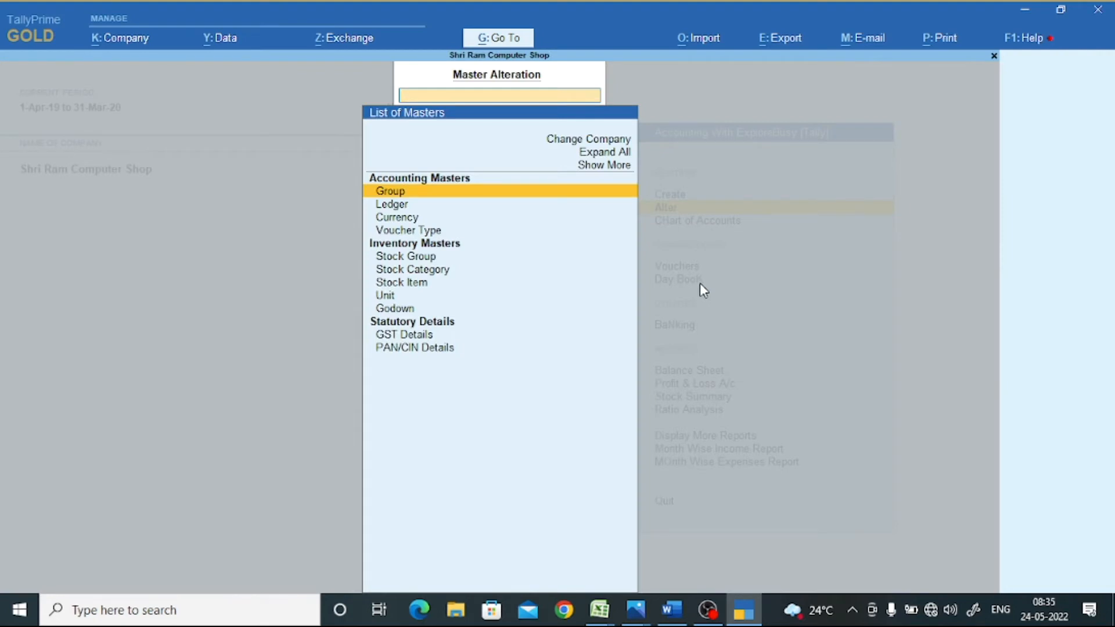
pyautogui.press('Down')
pyautogui.press('Return')
pyautogui.press('Down')
pyautogui.press('Down')
pyautogui.press('Return')
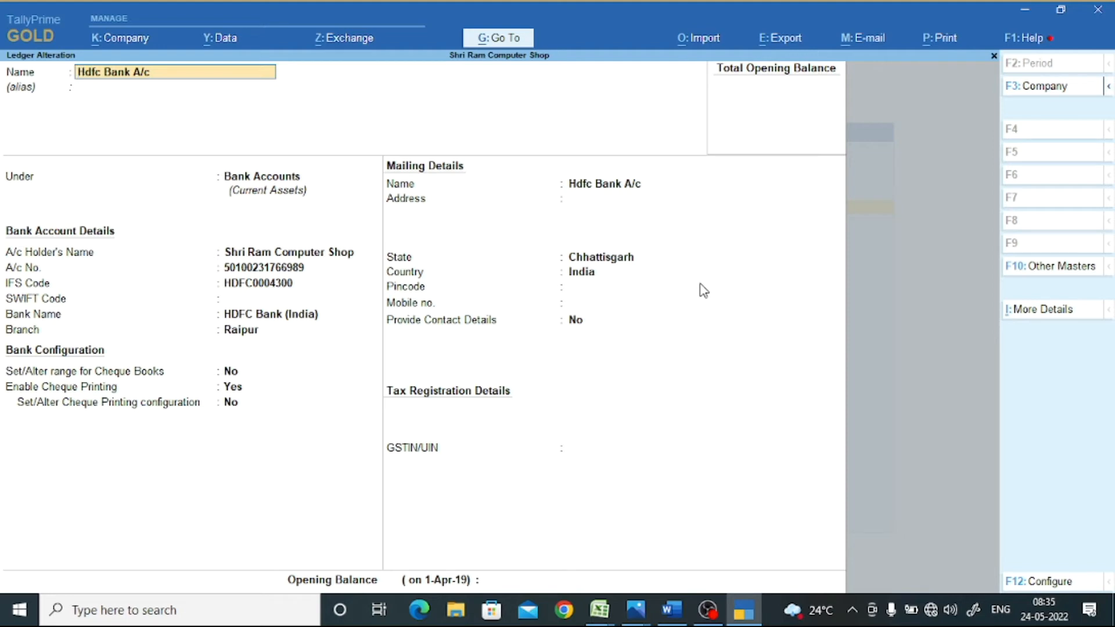
# - Set 'Set/Alter range for Cheque Books' to Yes on the Hdfc Bank A/c ledger
pyautogui.press('Return')
pyautogui.press('Return')
pyautogui.press('Return')
pyautogui.press('Return')
pyautogui.press('Return')
pyautogui.press('Return')
pyautogui.press('Return')
pyautogui.press('Return')
pyautogui.press('Return')
pyautogui.press('Return')
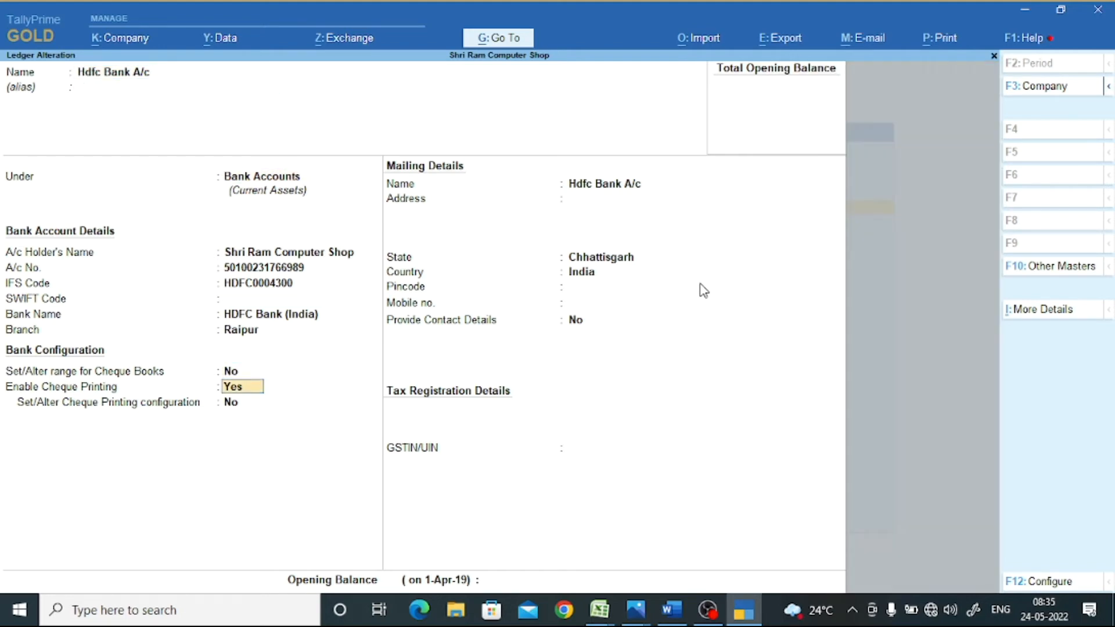
pyautogui.press('Up')
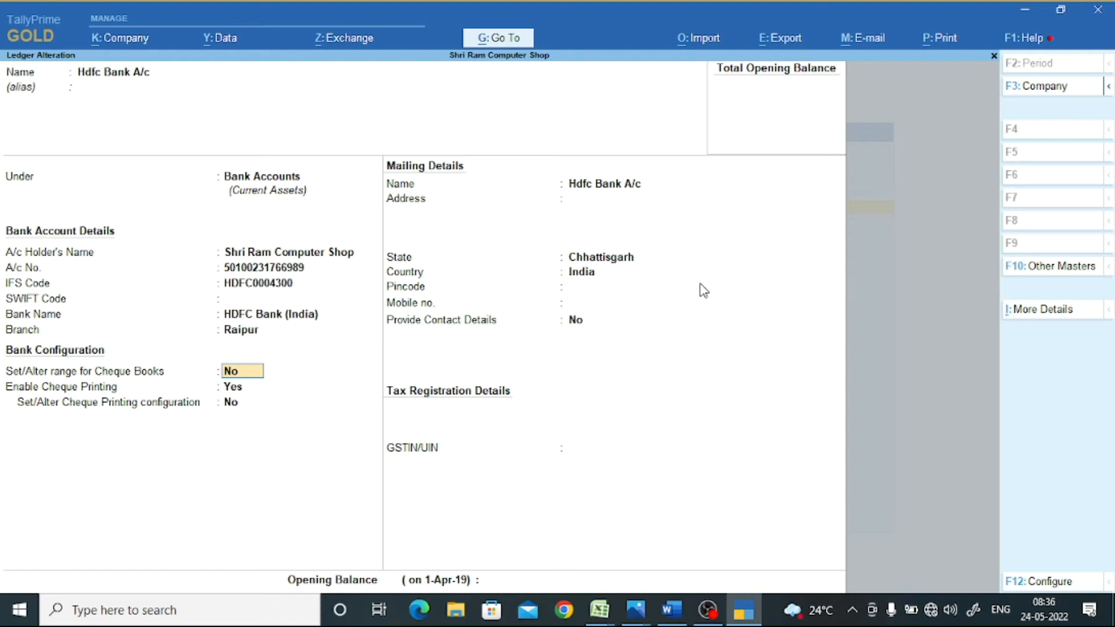
pyautogui.write('y')
pyautogui.press('Return')
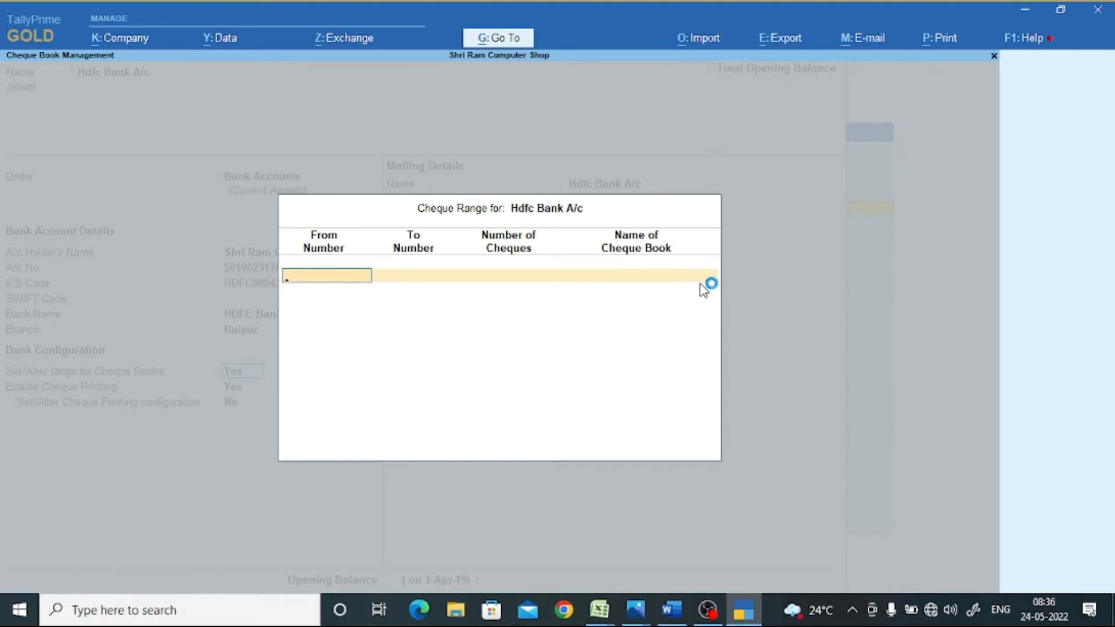
# - Add cheque range 483499 to 483699 (201 cheques) named Hdfc001
pyautogui.write('483499')
pyautogui.press('Return')
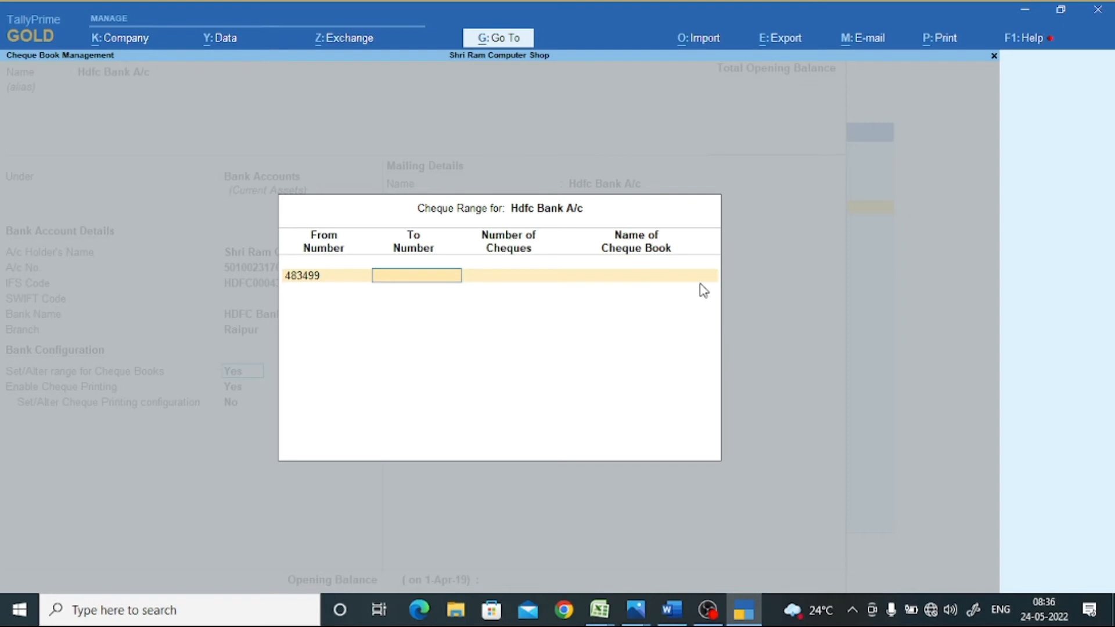
pyautogui.write('483699')
pyautogui.press('Return')
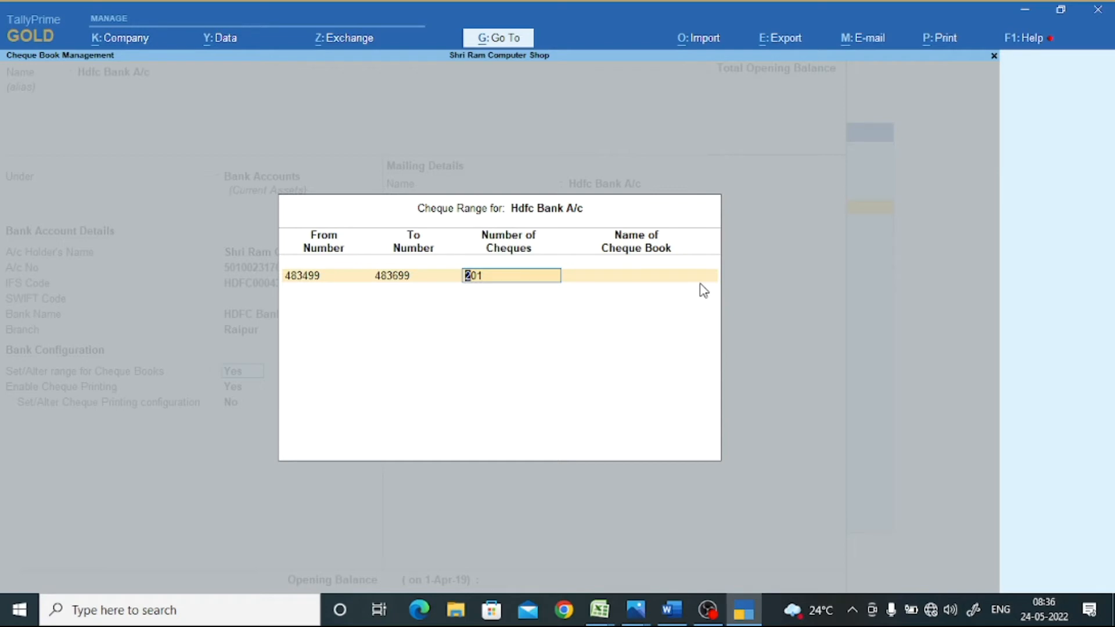
pyautogui.press('Return')
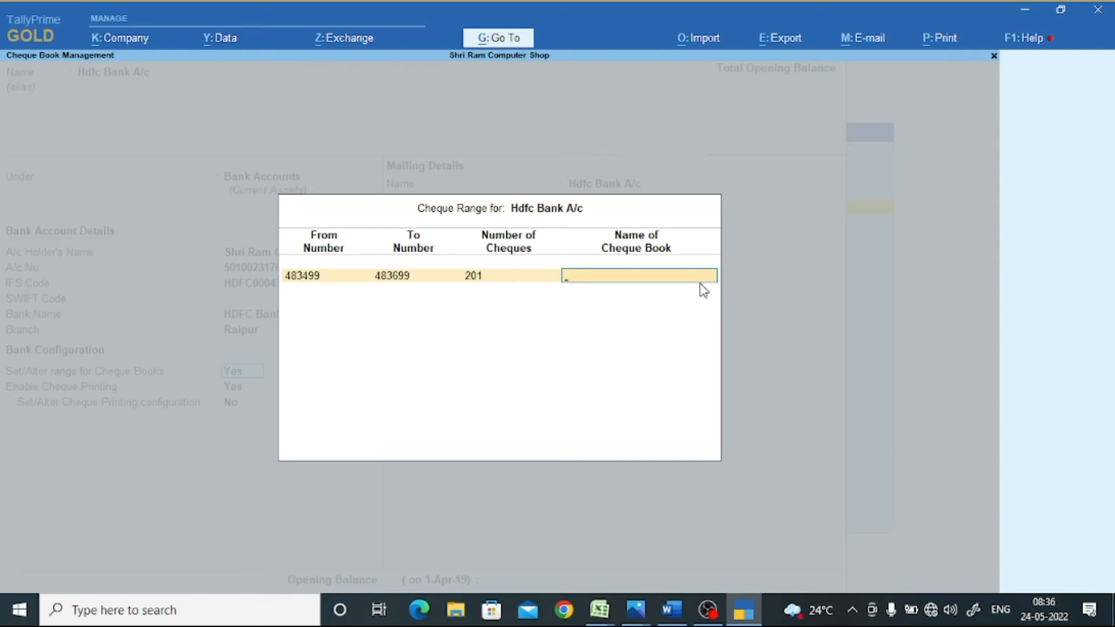
pyautogui.write('Hdfc001')
pyautogui.press('Return')
pyautogui.press('Return')
pyautogui.press('Return')
pyautogui.press('Return')
pyautogui.press('Return')
pyautogui.press('Return')
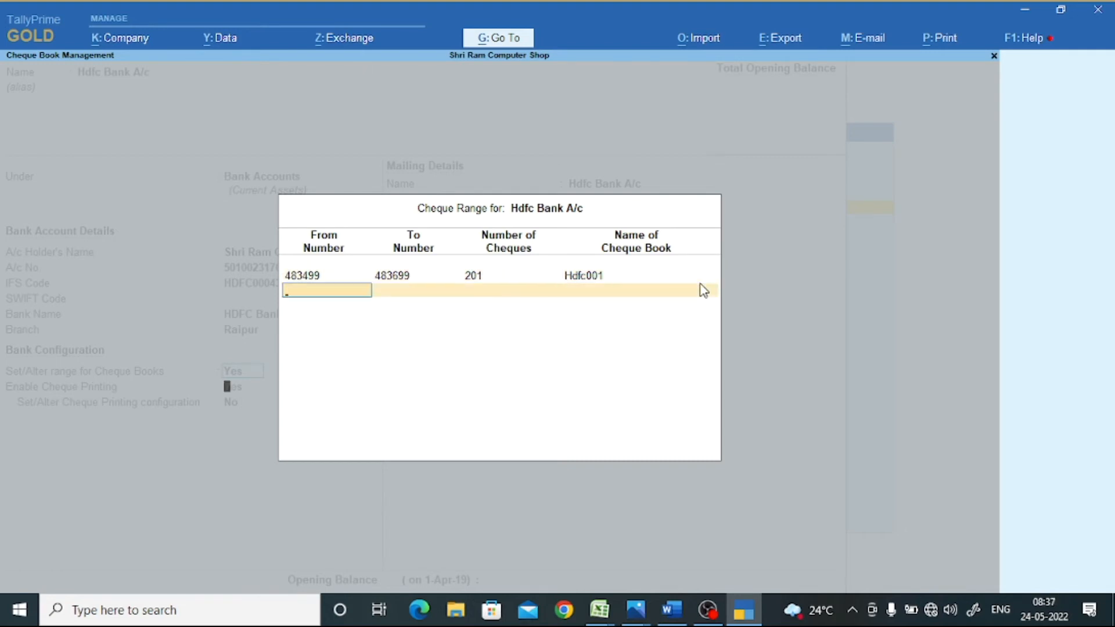
# - Save the altered Hdfc Bank A/c ledger and go back to the Gateway of Tally
pyautogui.press('Return')
pyautogui.press('Return')
pyautogui.press('Return')
pyautogui.press('Return')
pyautogui.press('Return')
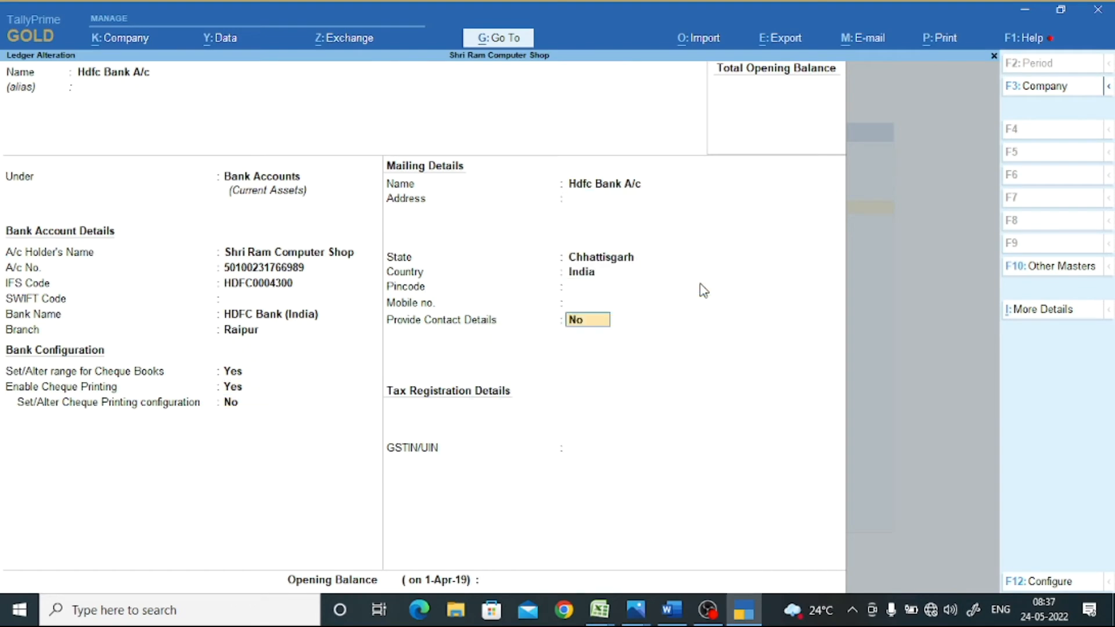
pyautogui.press('Return')
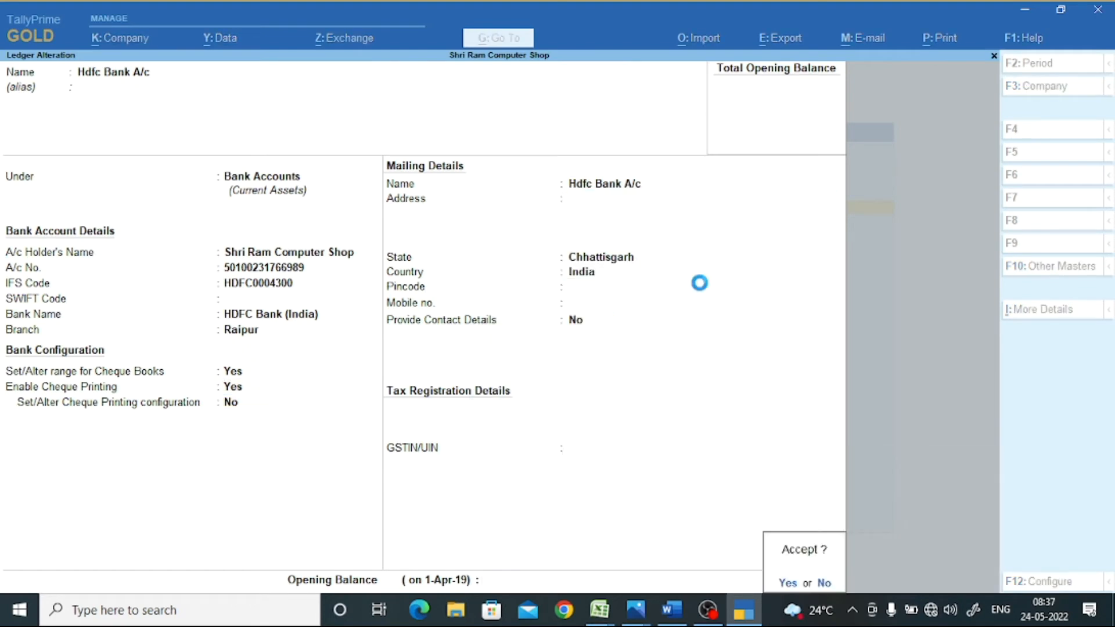
pyautogui.press('Return')
pyautogui.press('BackSpace')
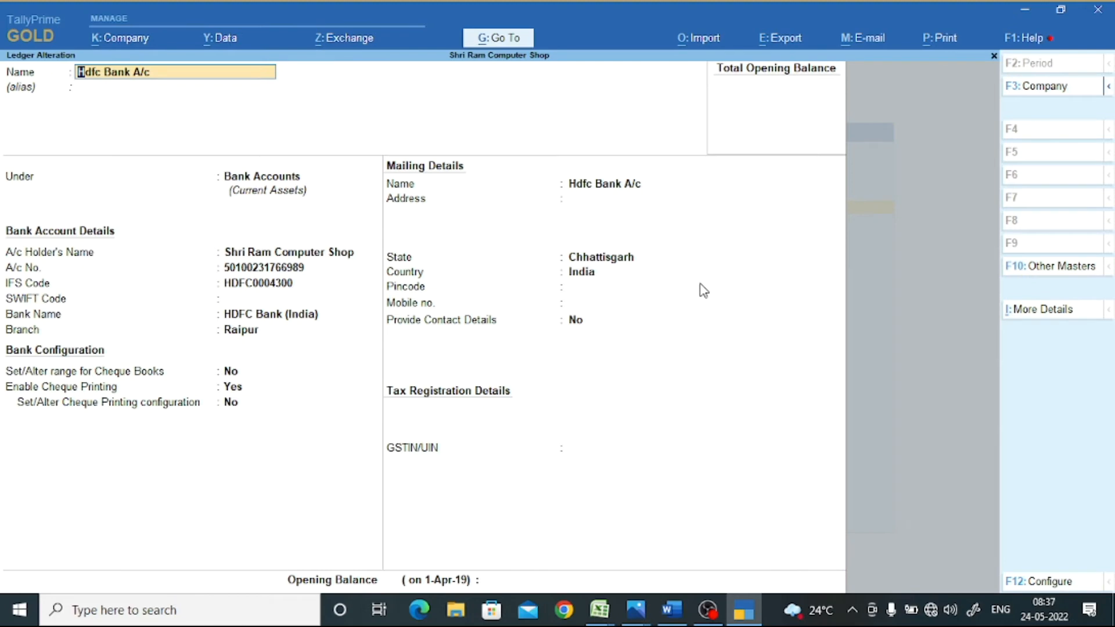
pyautogui.press('Escape')
pyautogui.press('Escape')
pyautogui.press('Up')
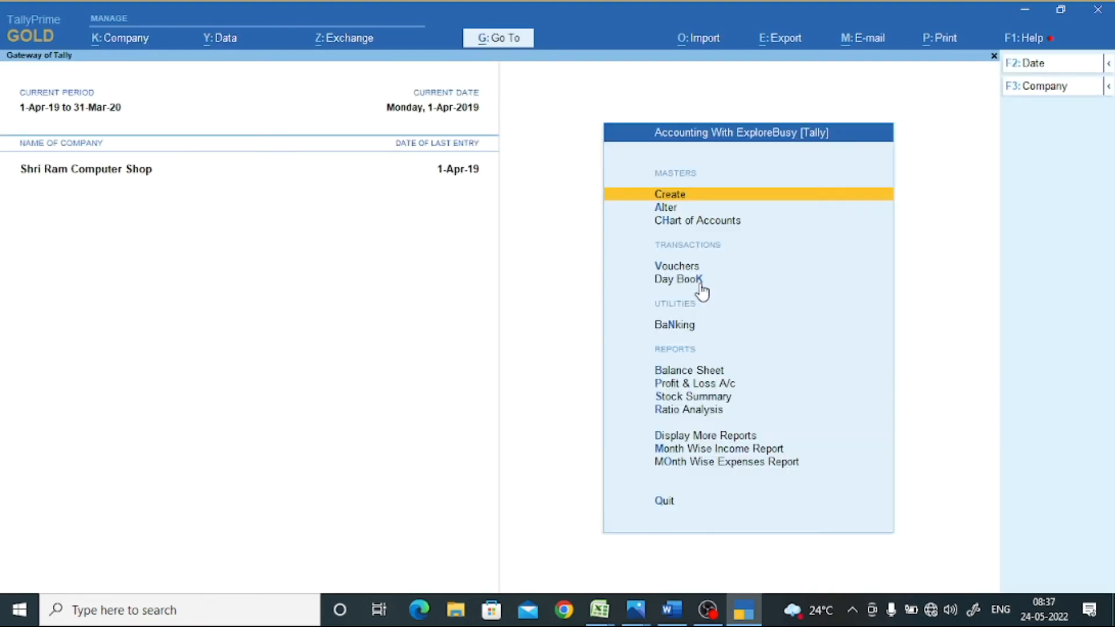
# - Draft a 45,000 payment from Capital A/c to Hdfc Bank A/c, cross-checking the cheque note in Word
pyautogui.press('v')
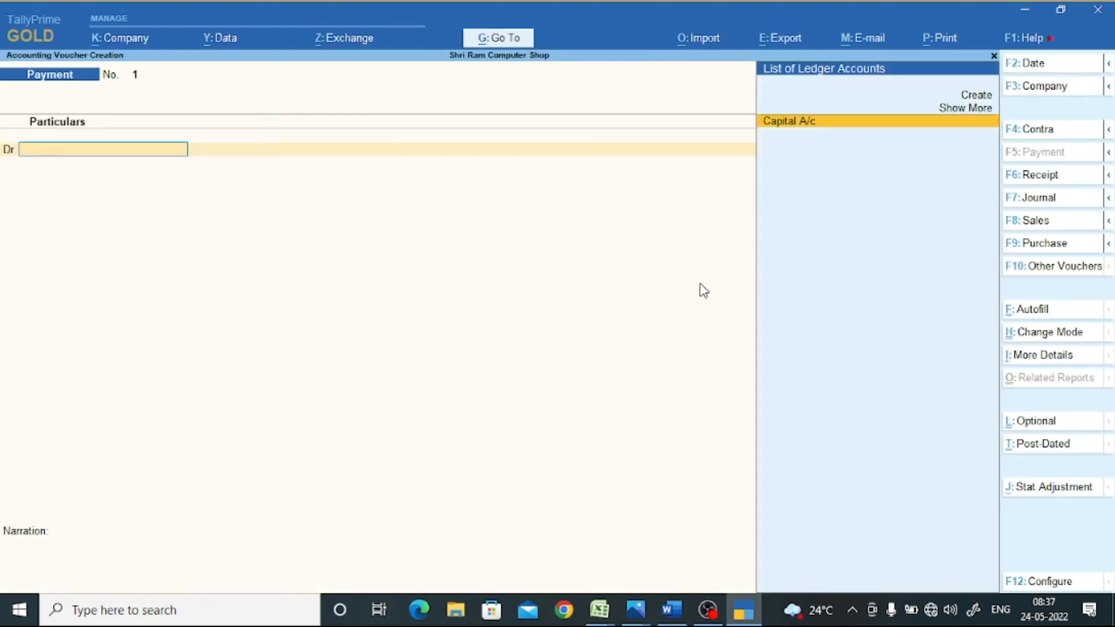
pyautogui.press('Return')
pyautogui.write('45000')
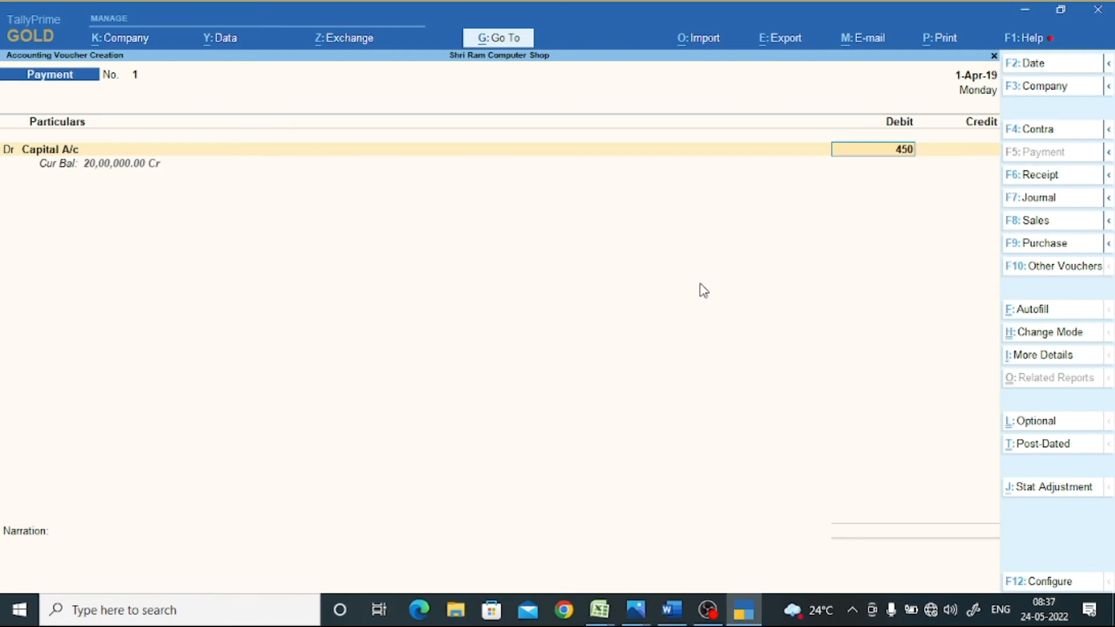
pyautogui.press('Return')
pyautogui.press('Return')
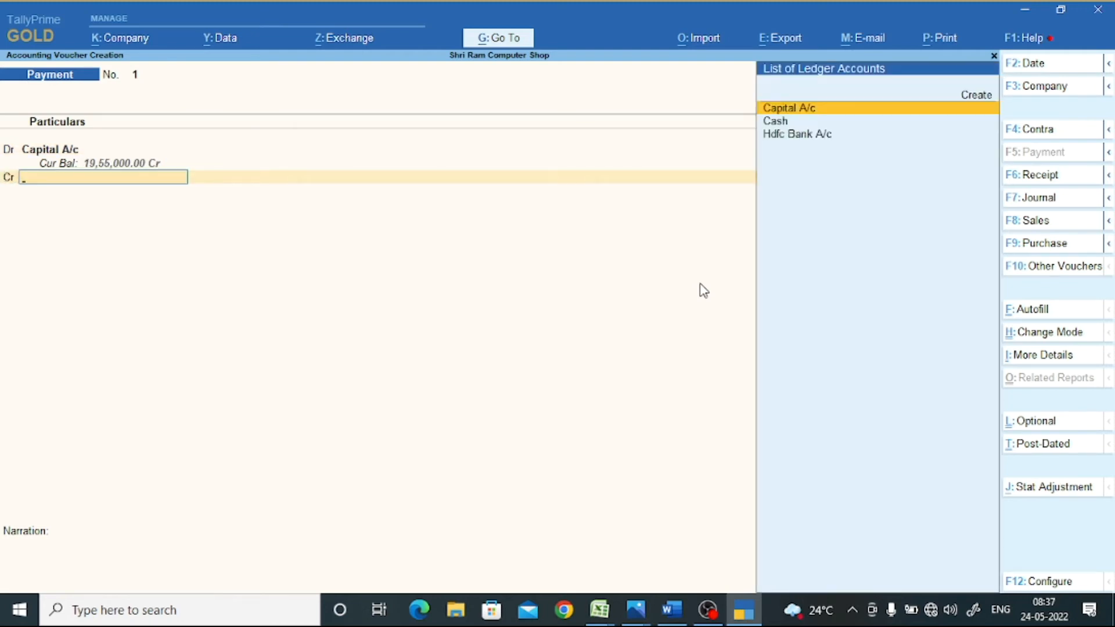
pyautogui.press('Down')
pyautogui.press('Down')
pyautogui.press('Return')
pyautogui.press('Return')
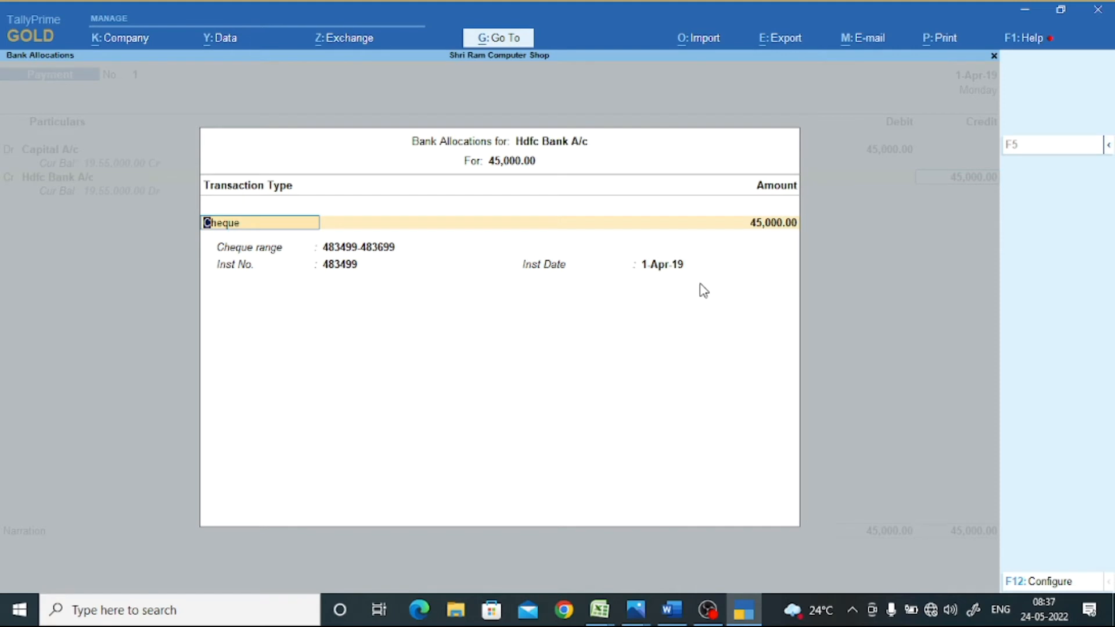
pyautogui.click(672, 610)
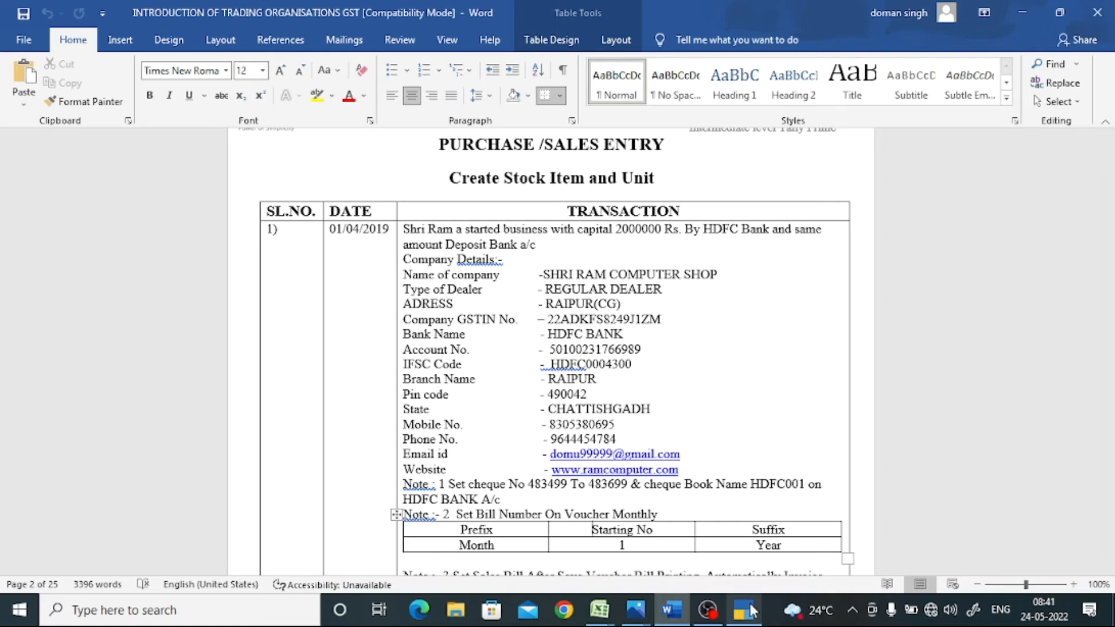
pyautogui.click(749, 610)
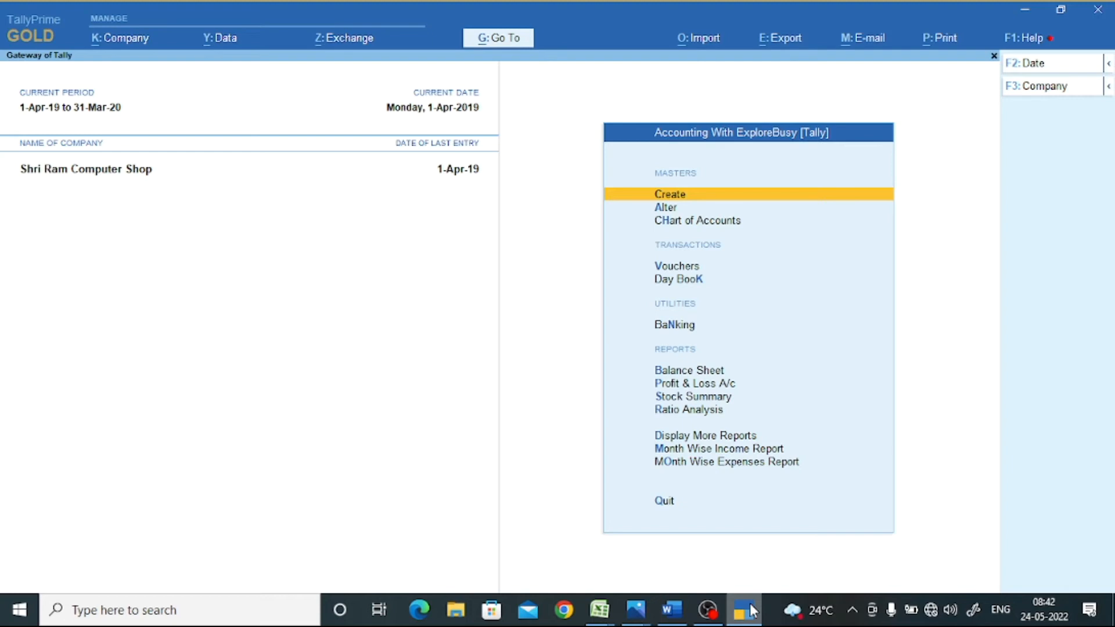
# - Start a voucher entry and switch through Payment and Purchase to a blank Sales voucher No. 1
pyautogui.press('v')
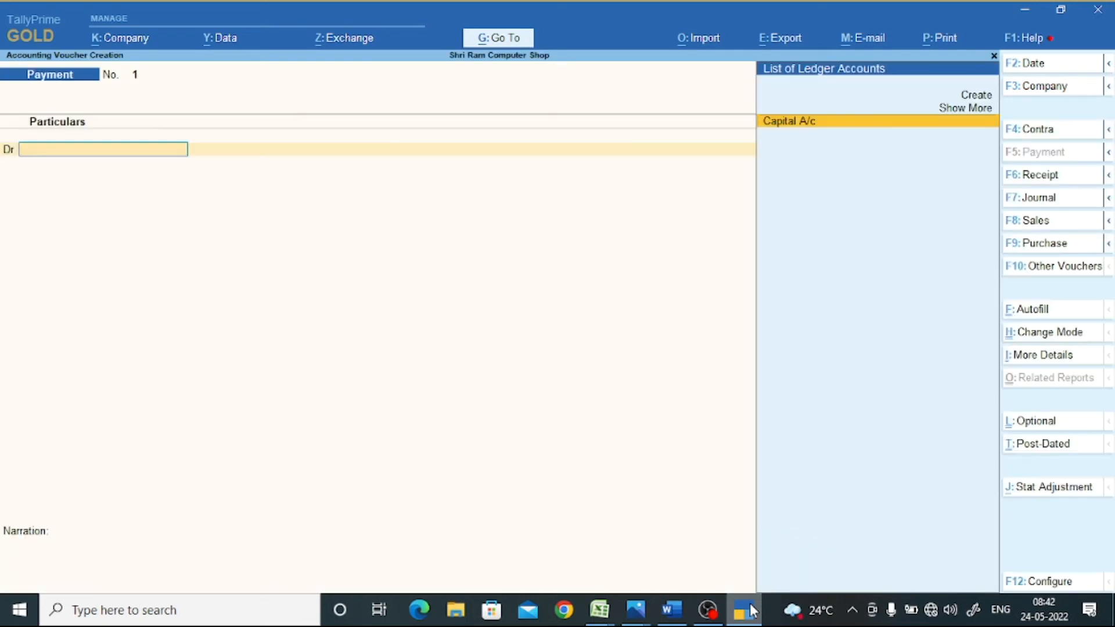
pyautogui.press('F9')
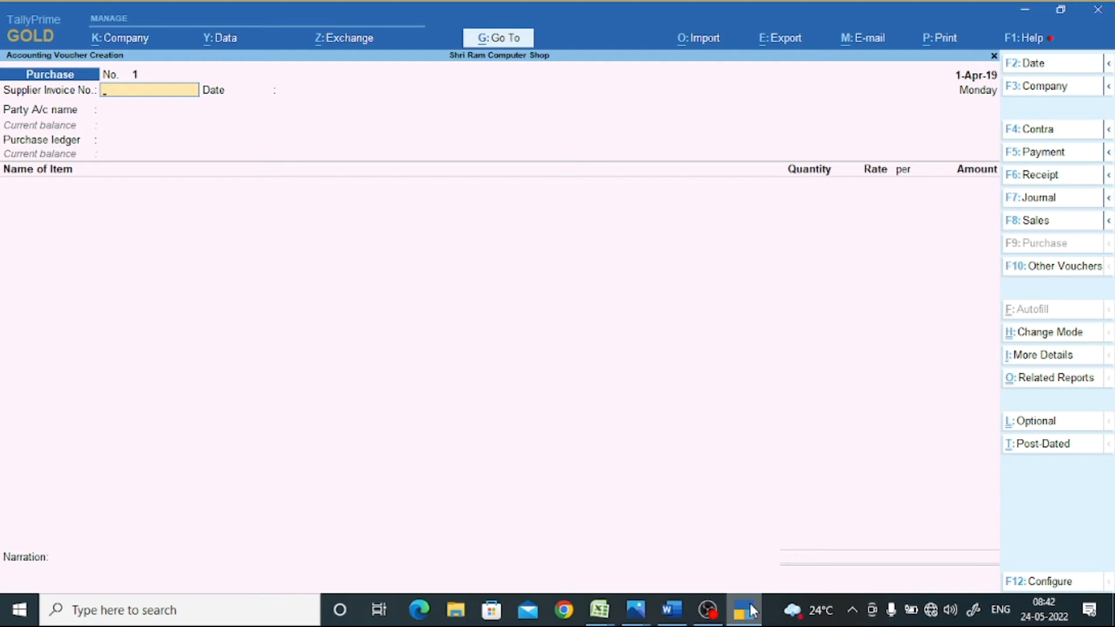
pyautogui.press('F8')
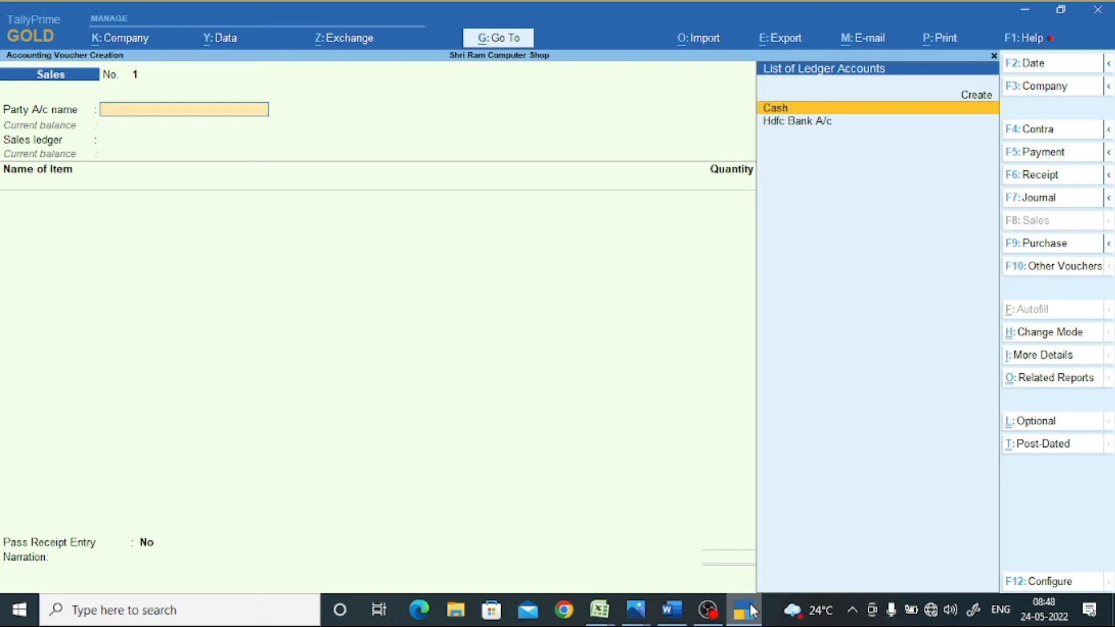
# - Quit the Sales voucher without saving and highlight Alter on the Gateway of Tally
pyautogui.press('Escape')
pyautogui.press('y')
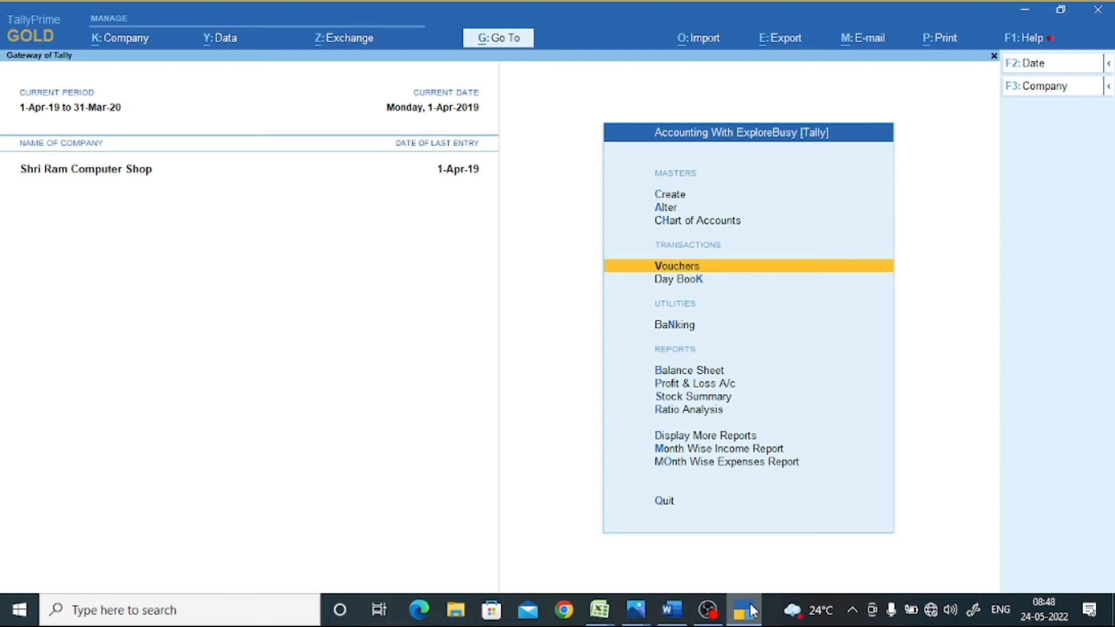
pyautogui.press('Up')
pyautogui.press('Up')
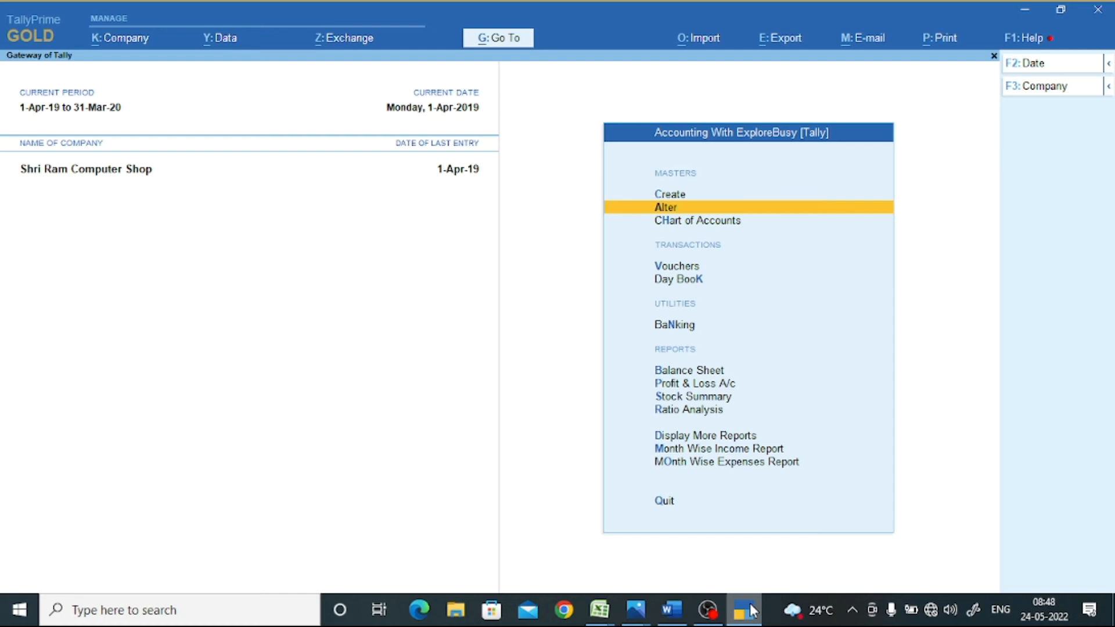
# - Under Alter, go to Voucher Type and open Sales from the list of voucher types
pyautogui.press('Return')
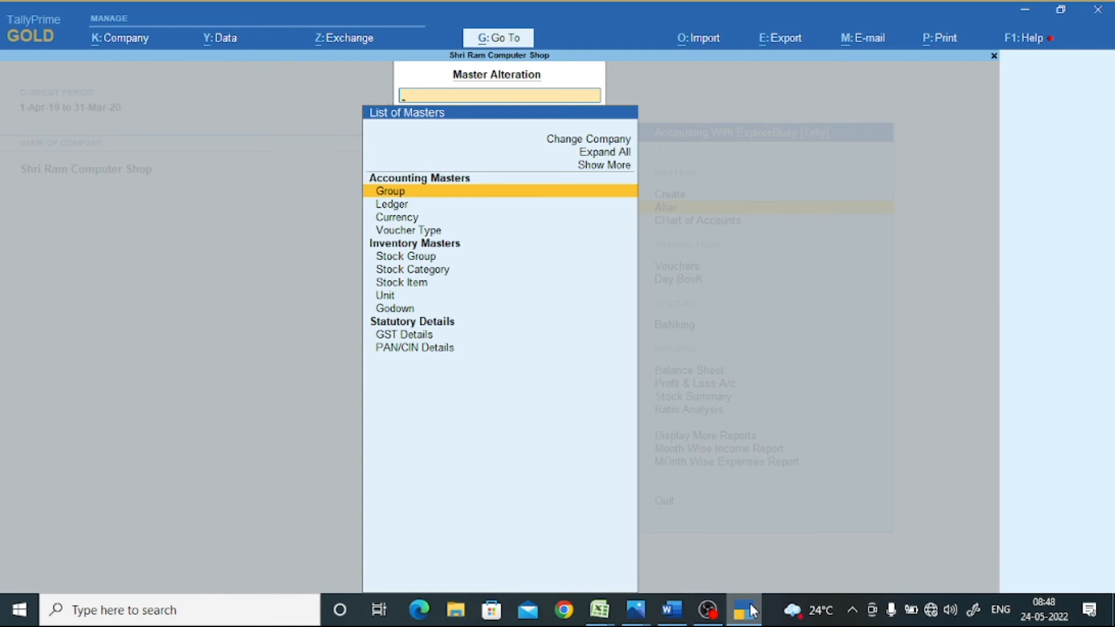
pyautogui.press('Down')
pyautogui.press('Down')
pyautogui.press('Down')
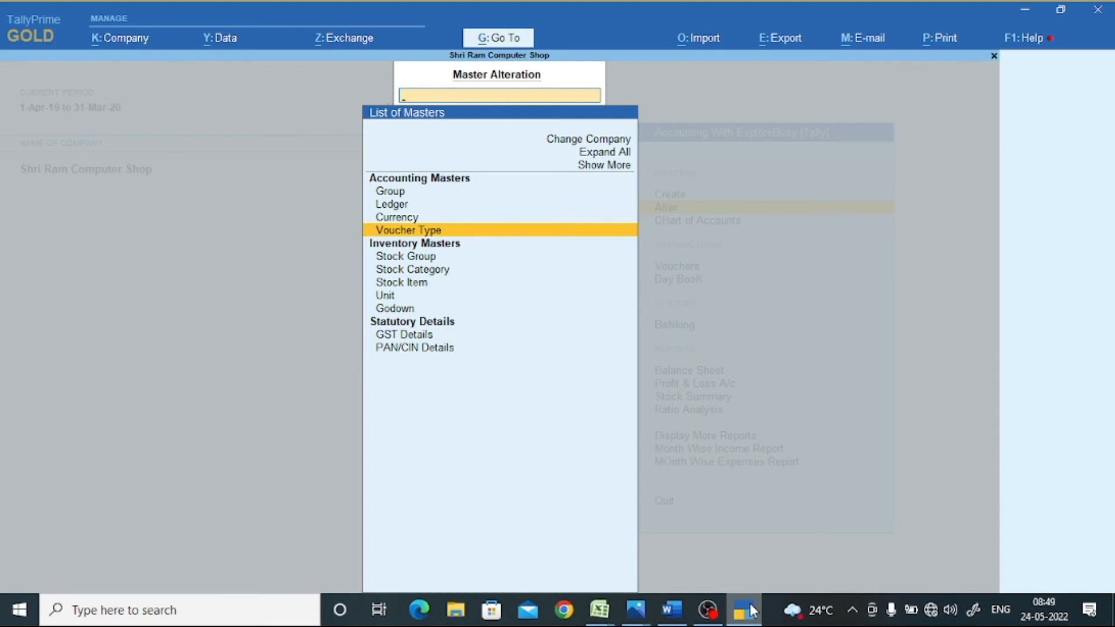
pyautogui.press('Return')
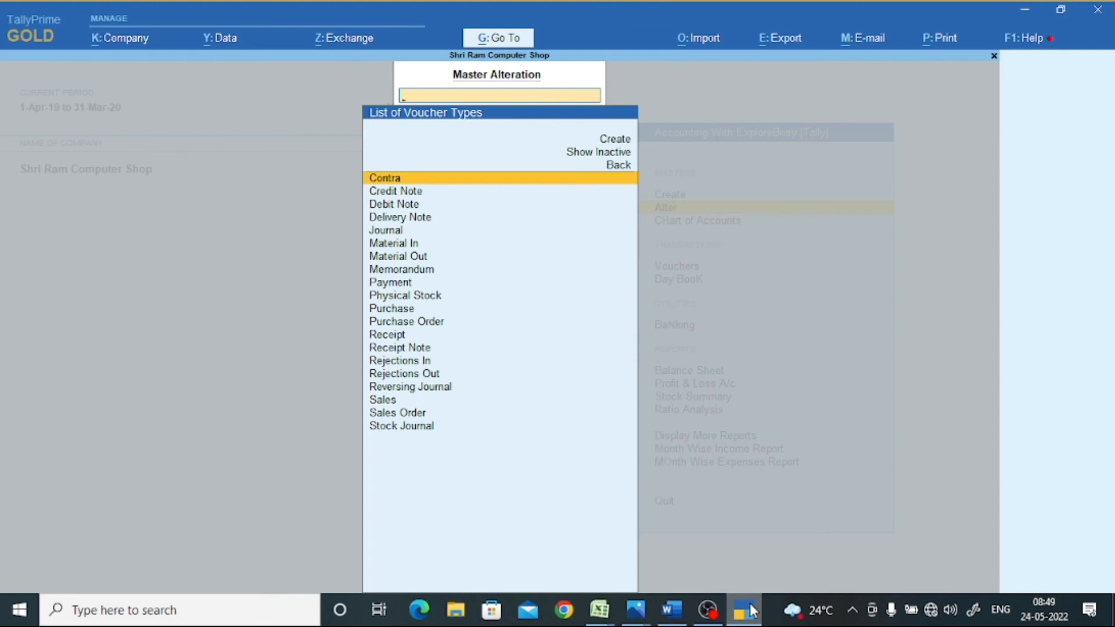
pyautogui.press('Down')
pyautogui.press('Down')
pyautogui.press('Down')
pyautogui.press('Down')
pyautogui.press('Down')
pyautogui.press('Down')
pyautogui.press('Down')
pyautogui.press('Down')
pyautogui.press('Down')
pyautogui.press('Down')
pyautogui.press('Down')
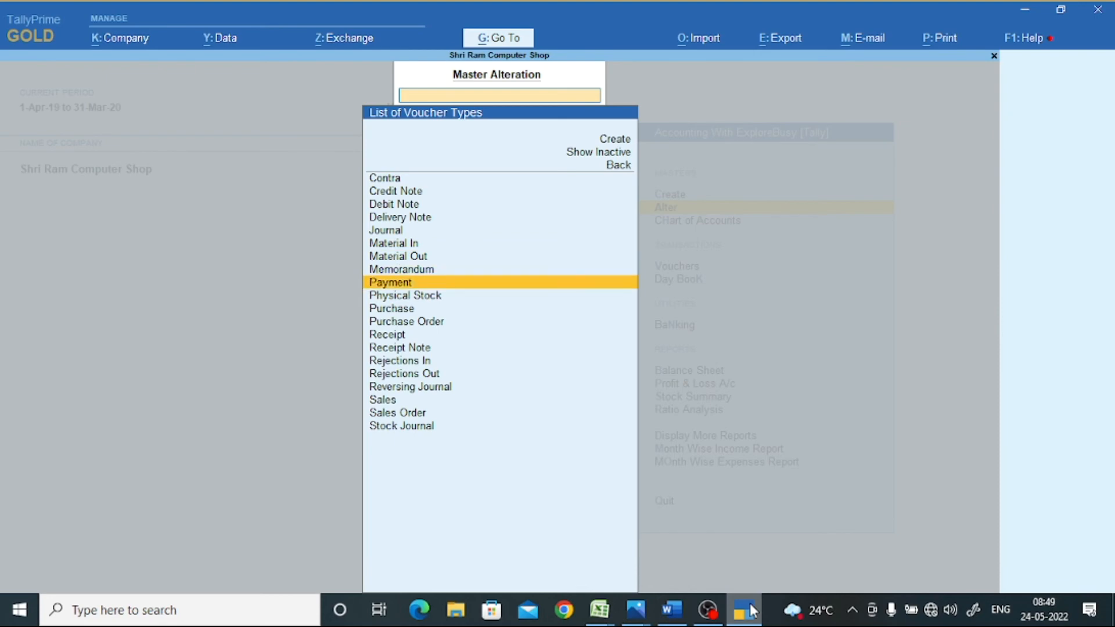
pyautogui.press('Down')
pyautogui.press('Down')
pyautogui.press('Down')
pyautogui.press('Down')
pyautogui.press('Down')
pyautogui.press('Down')
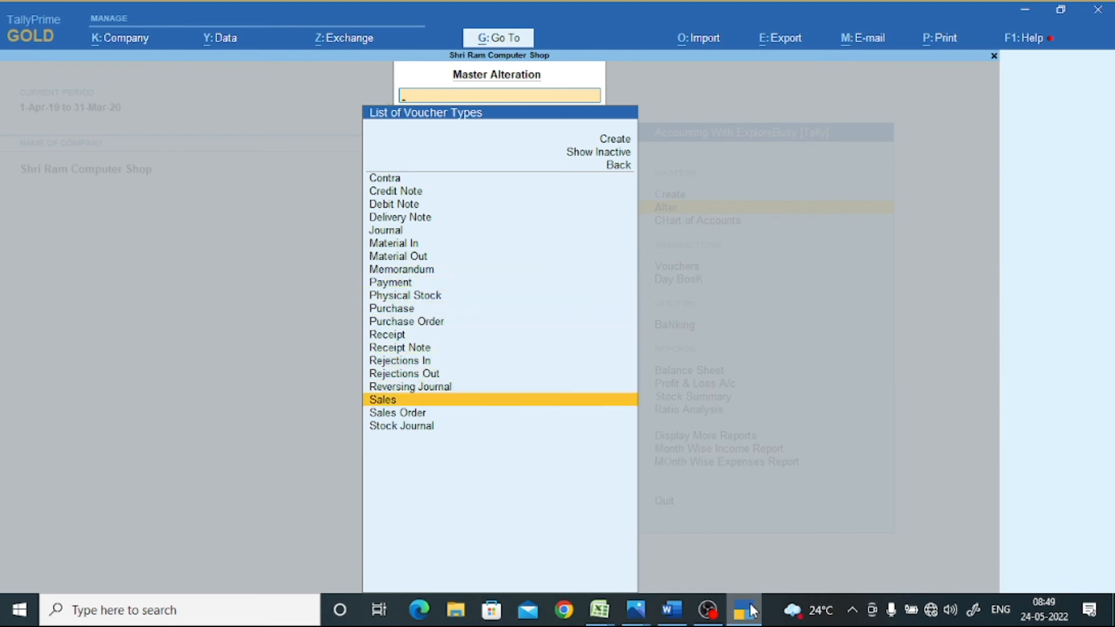
pyautogui.press('Return')
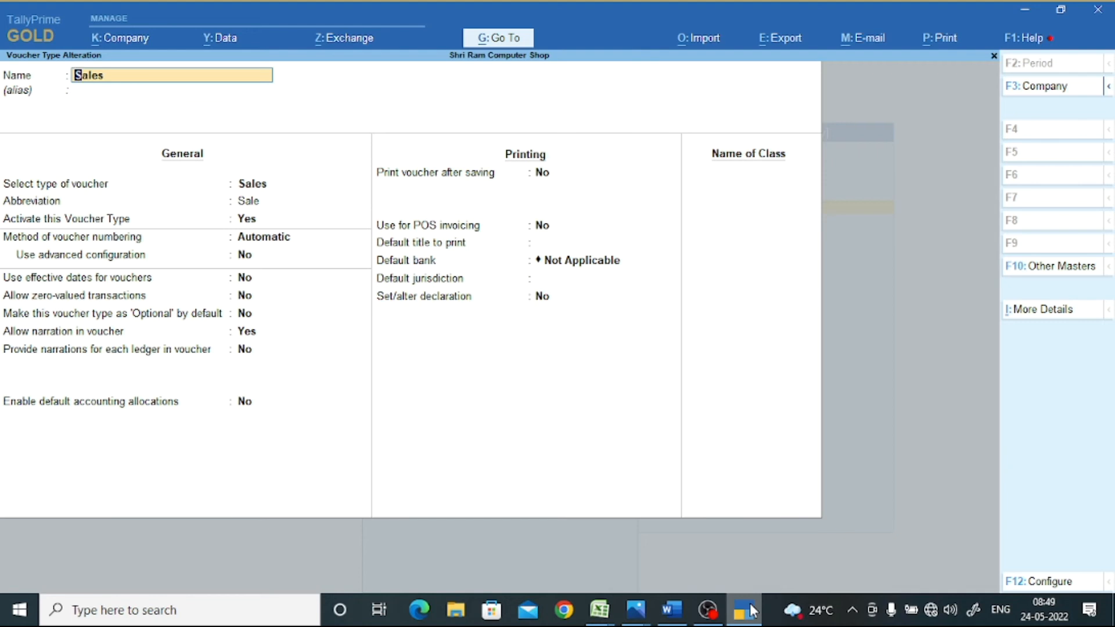
# - Keep Automatic numbering, set Use advanced configuration to Yes, review the numbering details, then exit
pyautogui.press('Return')
pyautogui.press('Return')
pyautogui.press('Return')
pyautogui.press('Return')
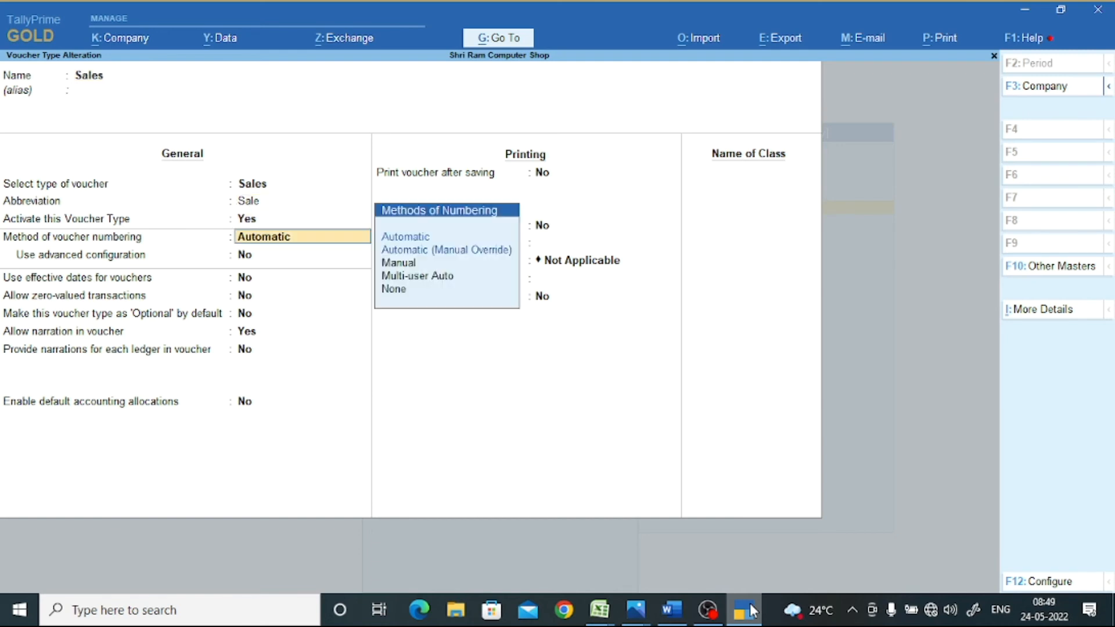
pyautogui.press('Return')
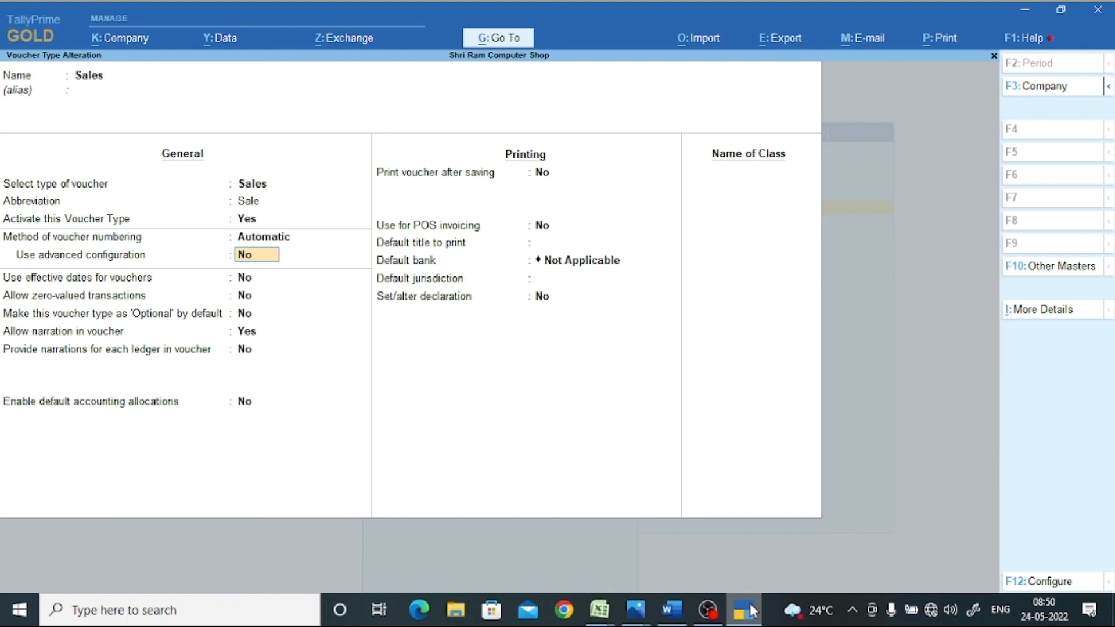
pyautogui.write('y')
pyautogui.press('Return')
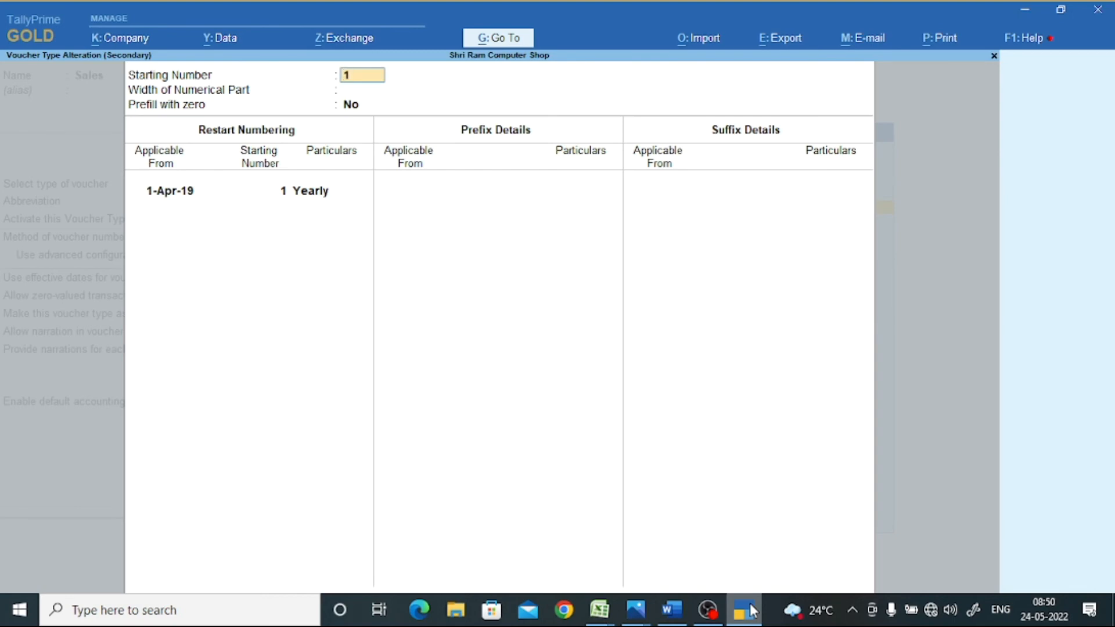
pyautogui.press('Escape')
pyautogui.press('Escape')
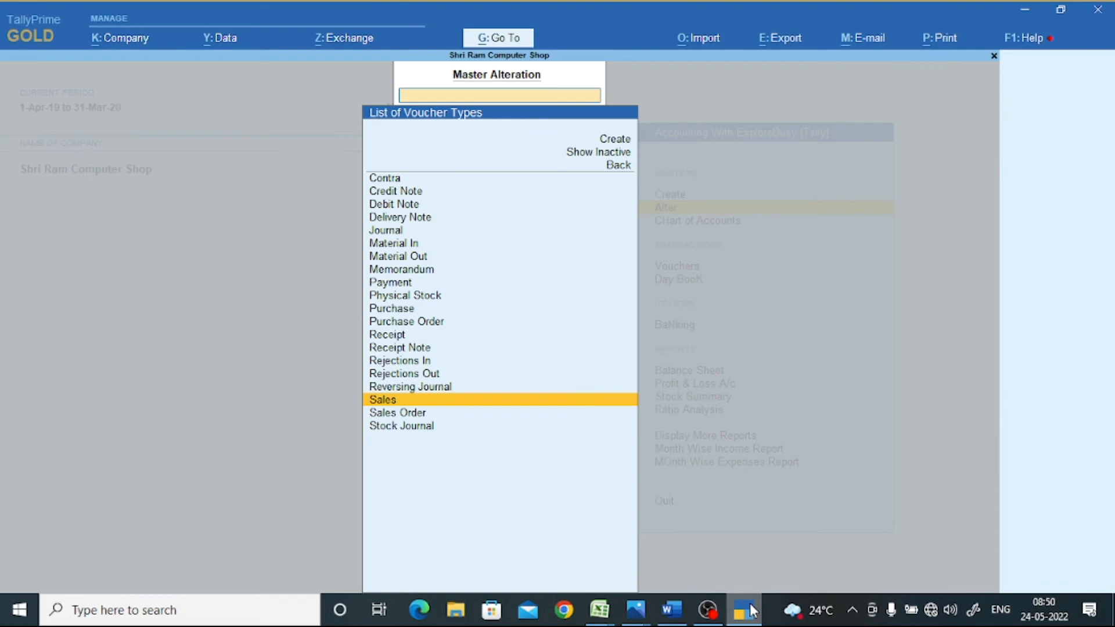
# - Reopen Sales and set Use advanced configuration to Yes, showing starting number 1, restarting yearly from 1-Apr-19
pyautogui.press('Return')
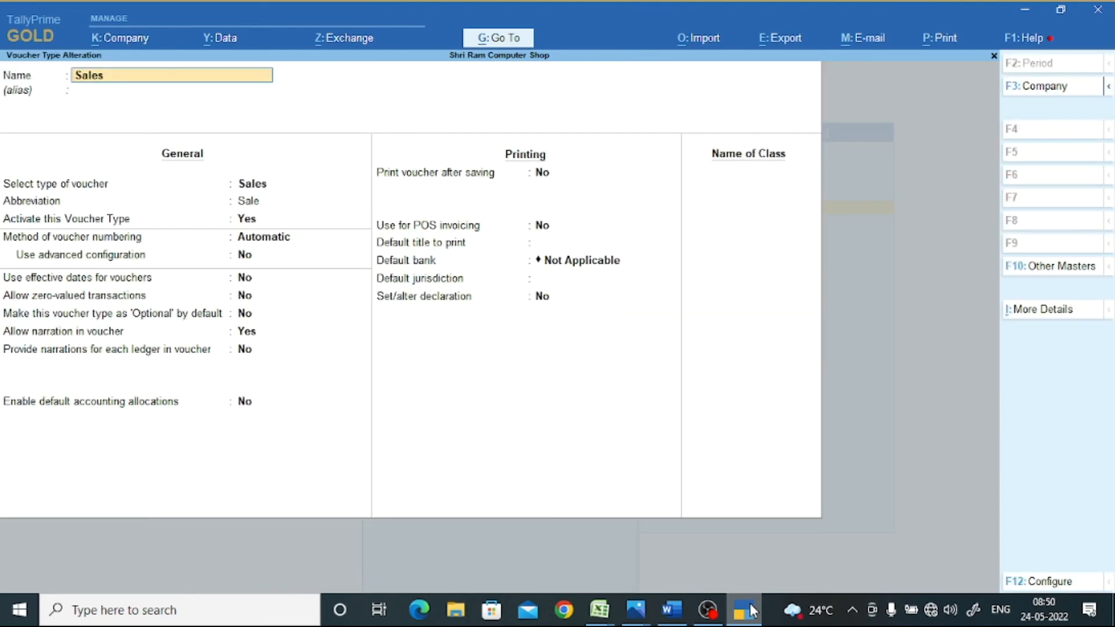
pyautogui.press('Return')
pyautogui.press('Return')
pyautogui.press('Return')
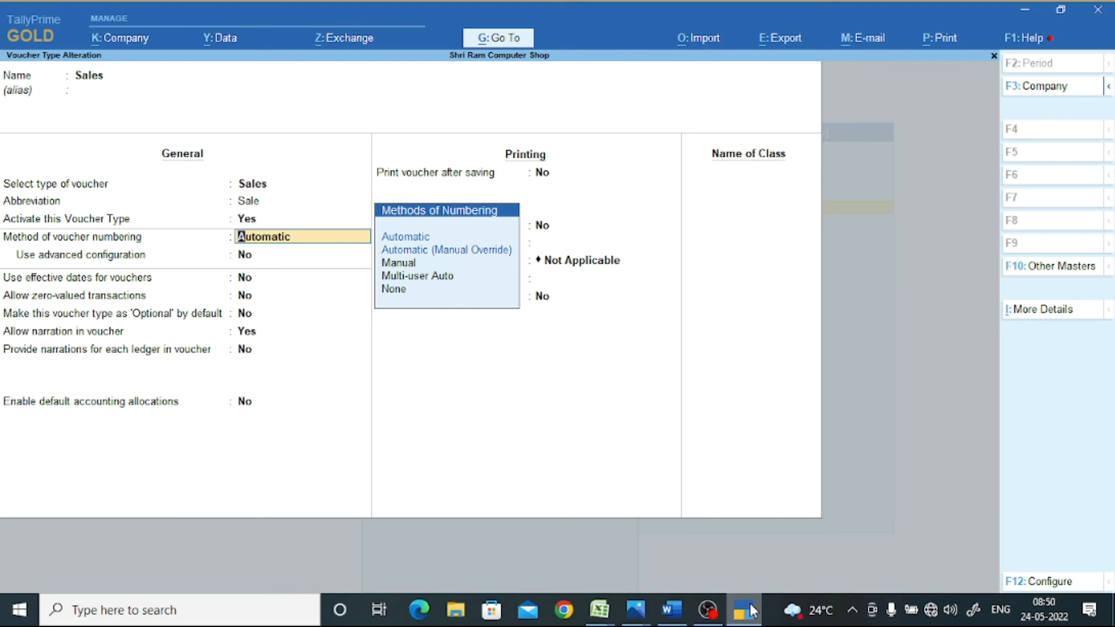
pyautogui.press('Return')
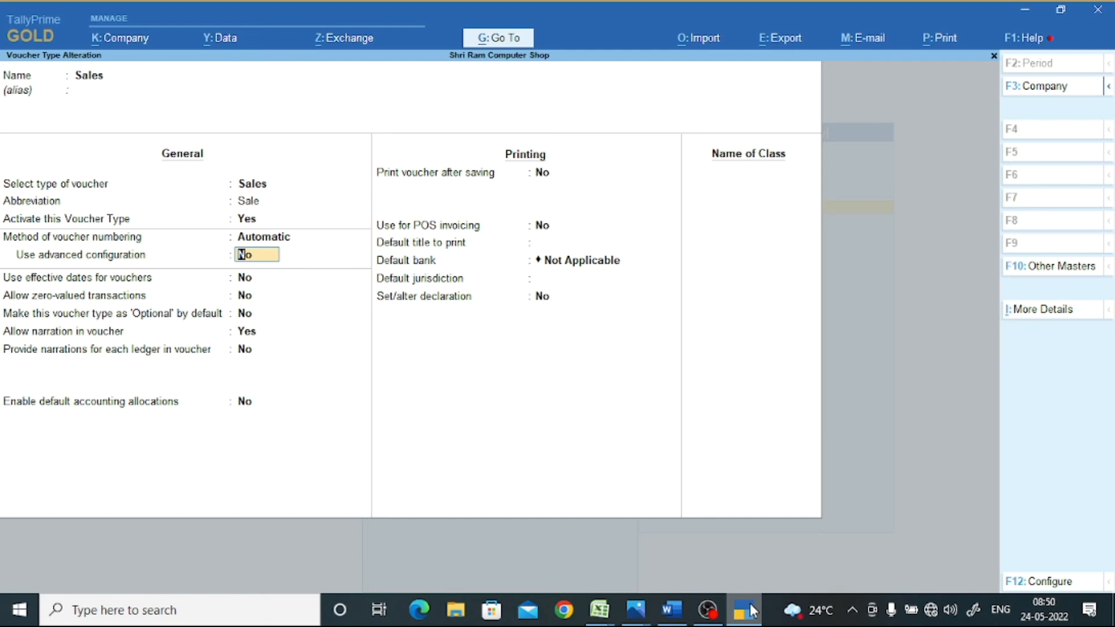
pyautogui.write('y')
pyautogui.press('Return')
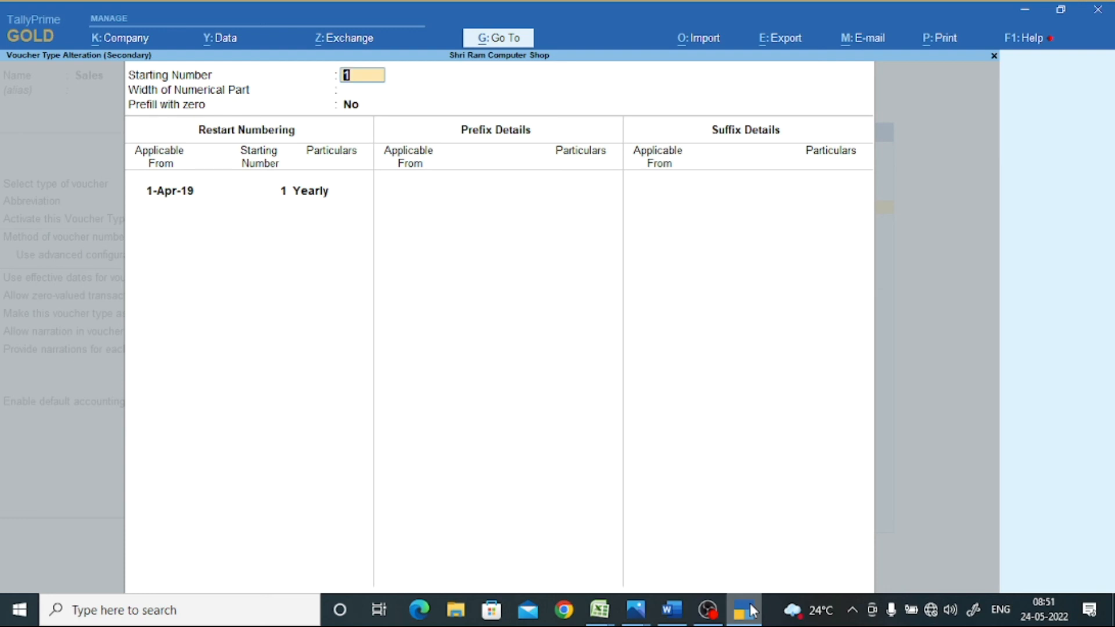
# - Keep starting number 1 and numerical part width 0, and set Prefill with zero to Yes
pyautogui.press('Return')
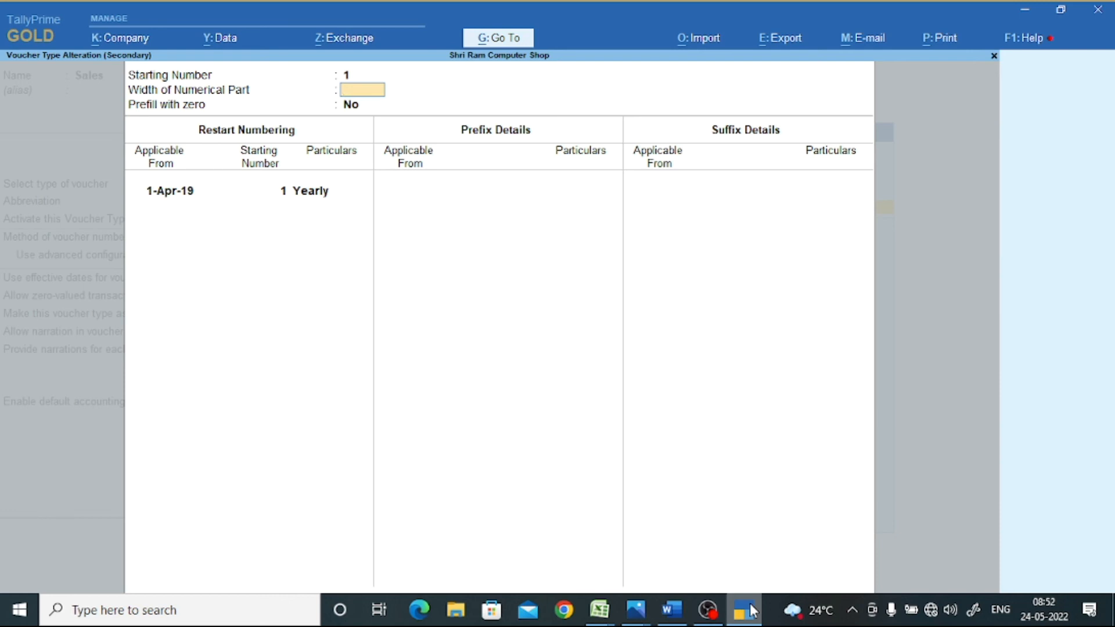
pyautogui.press('Return')
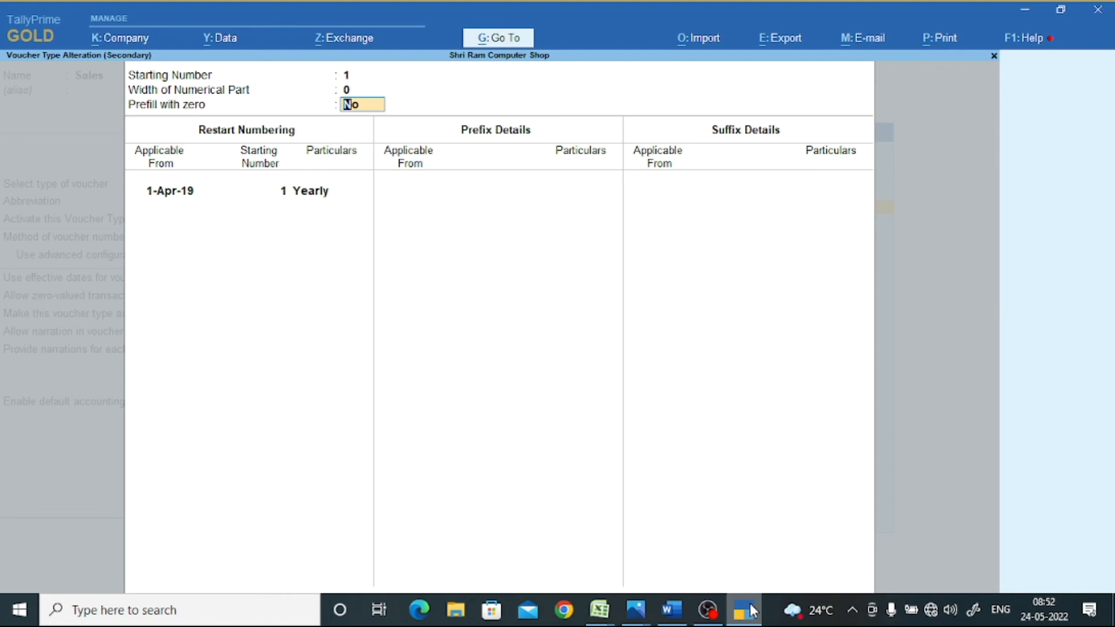
pyautogui.write('y')
pyautogui.press('Return')
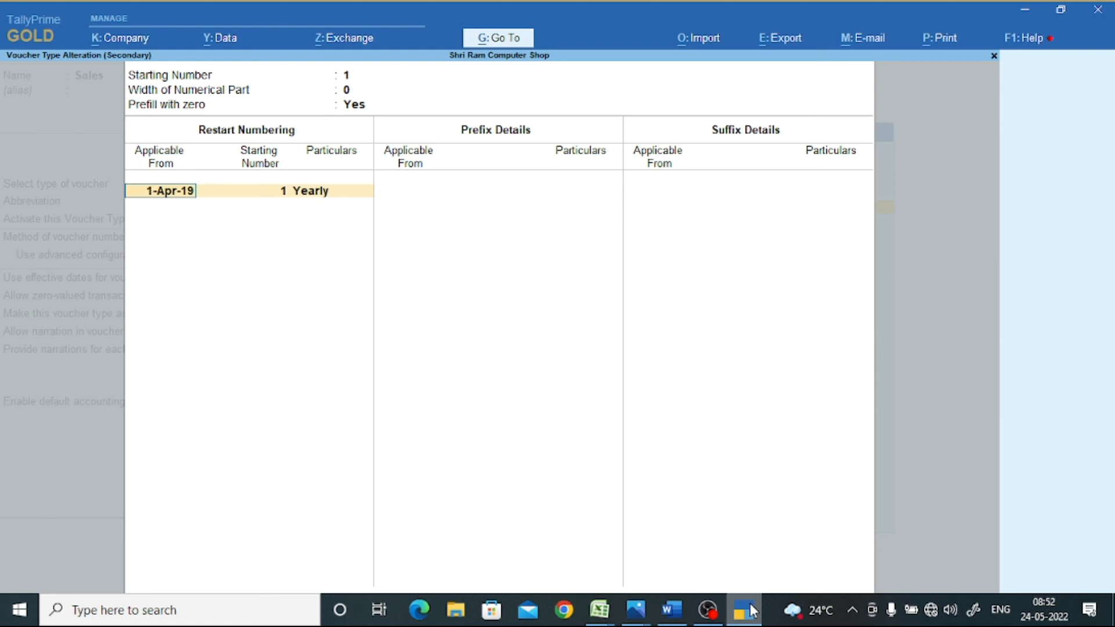
# - Add monthly restarts at 1 for 1-Apr-19 through 1-Sep-19
pyautogui.press('Return')
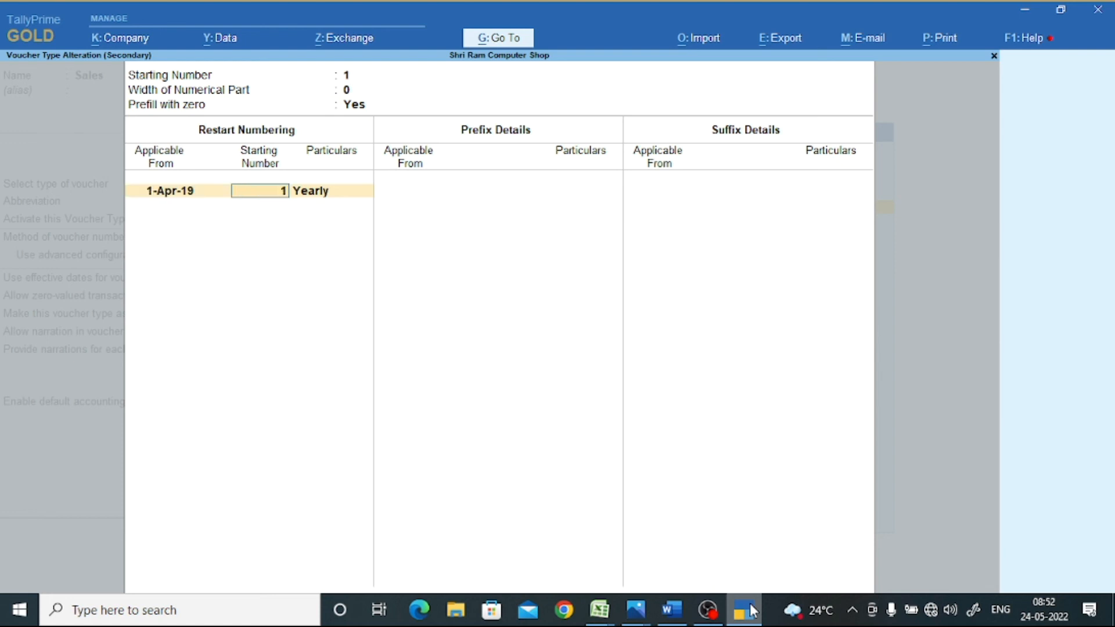
pyautogui.press('Return')
pyautogui.press('Up')
pyautogui.press('Up')
pyautogui.press('Up')
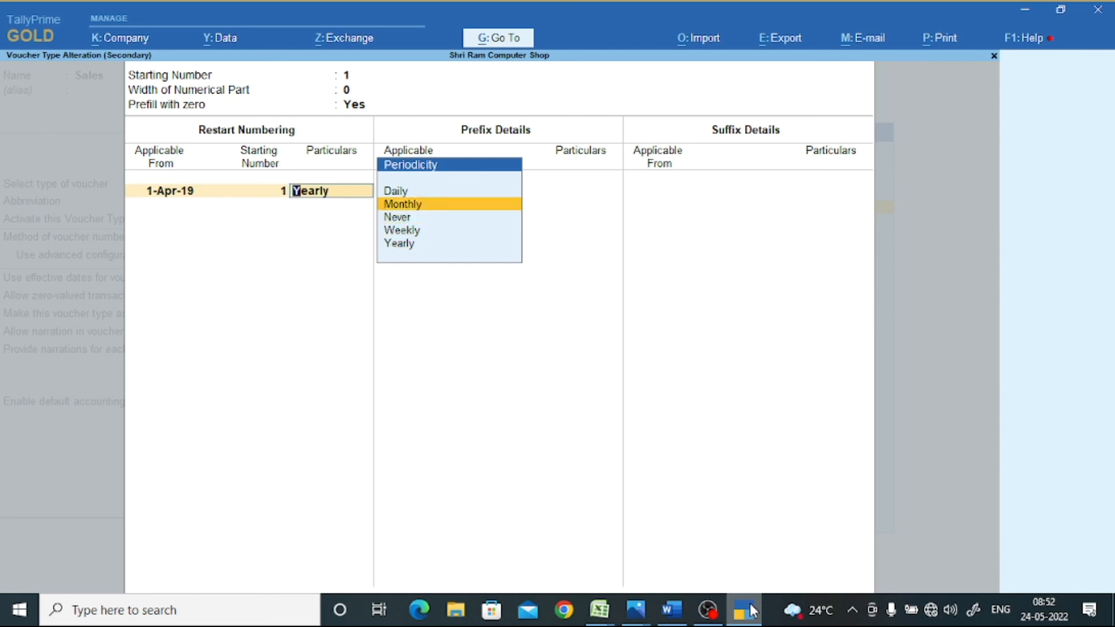
pyautogui.press('Return')
pyautogui.write('1')
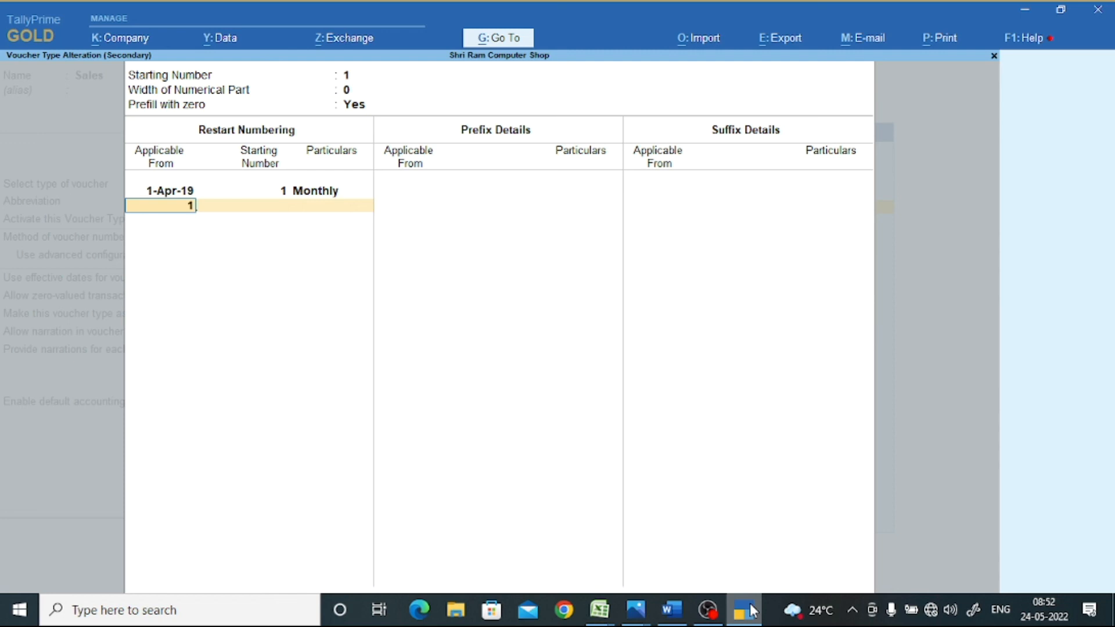
pyautogui.write('-5')
pyautogui.press('Return')
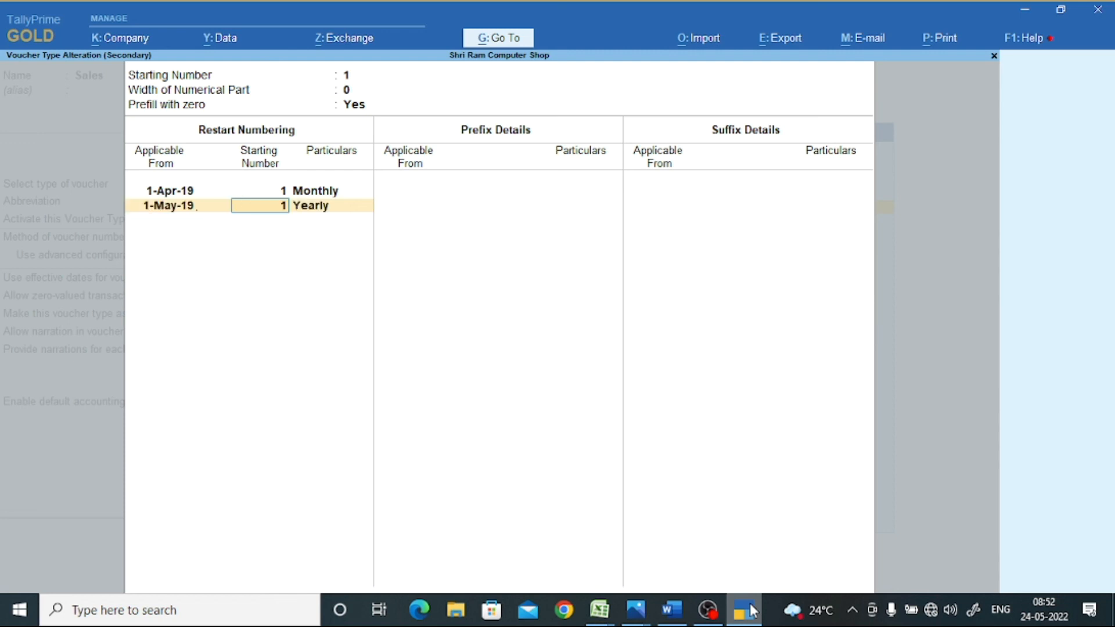
pyautogui.press('Return')
pyautogui.press('Up')
pyautogui.press('Up')
pyautogui.press('Up')
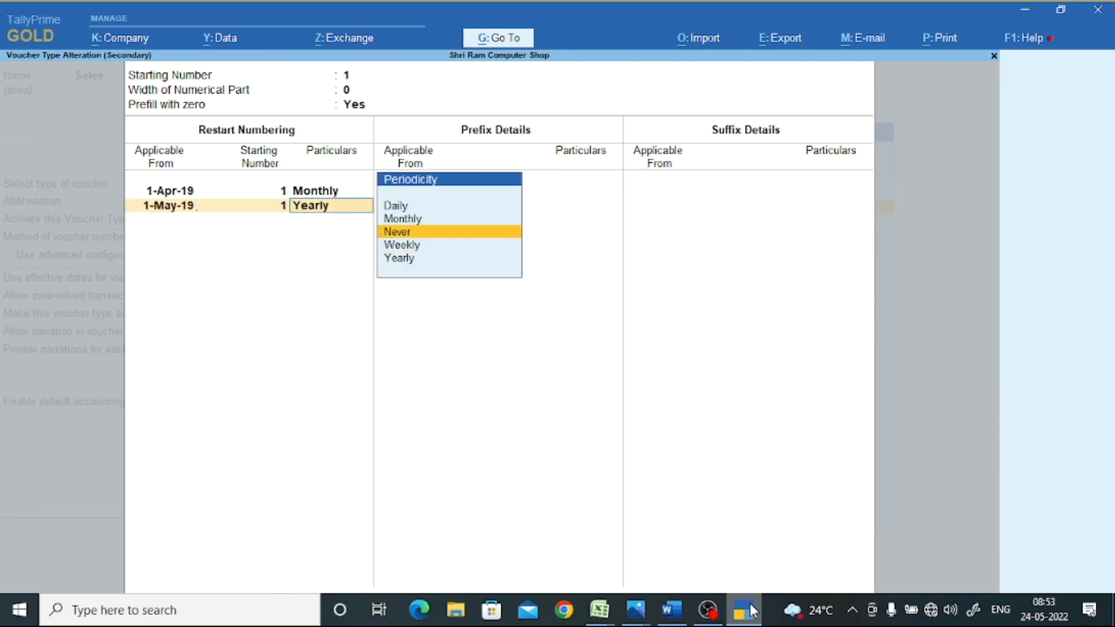
pyautogui.press('Return')
pyautogui.write('1-')
pyautogui.write('6')
pyautogui.press('Return')
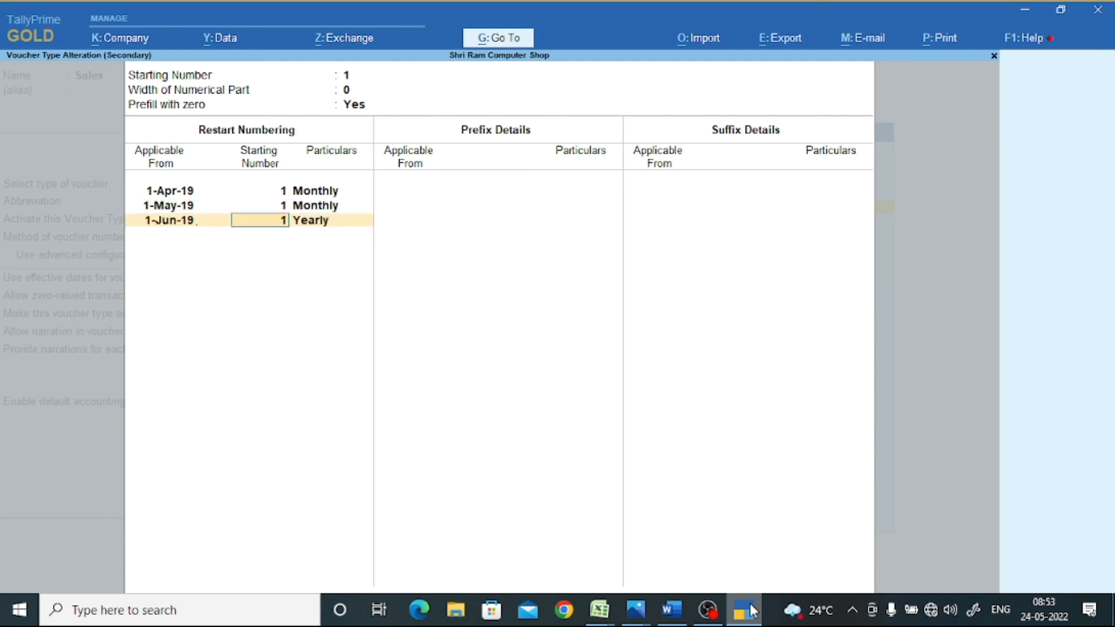
pyautogui.press('Return')
pyautogui.press('Up')
pyautogui.press('Up')
pyautogui.press('Up')
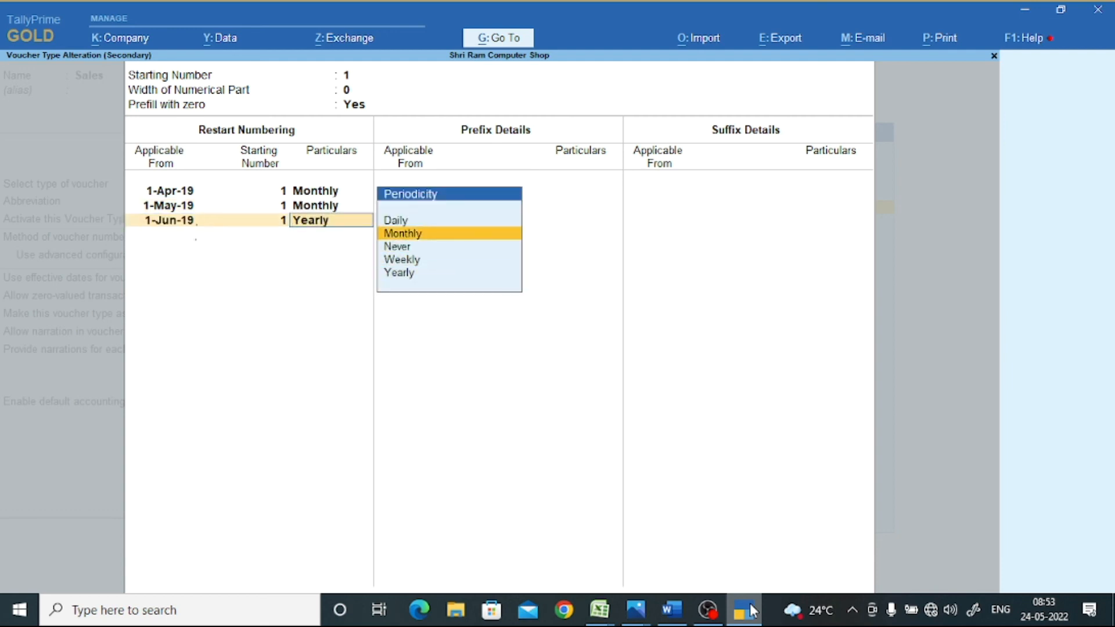
pyautogui.press('Return')
pyautogui.write('1-7')
pyautogui.press('Return')
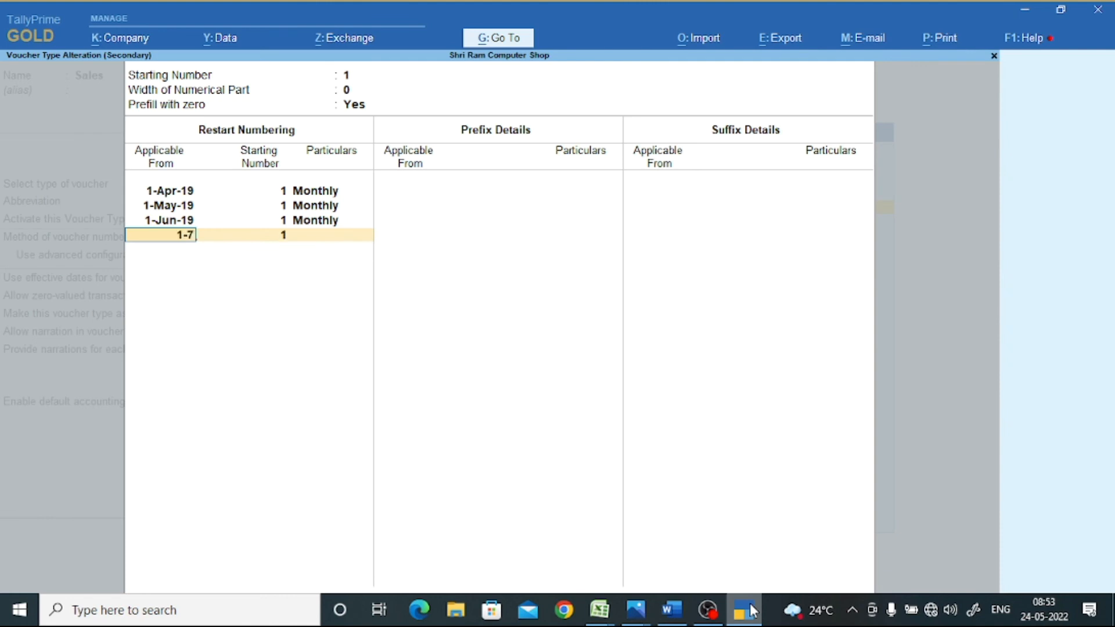
pyautogui.press('Return')
pyautogui.press('Up')
pyautogui.press('Up')
pyautogui.press('Up')
pyautogui.press('Return')
pyautogui.write('1-')
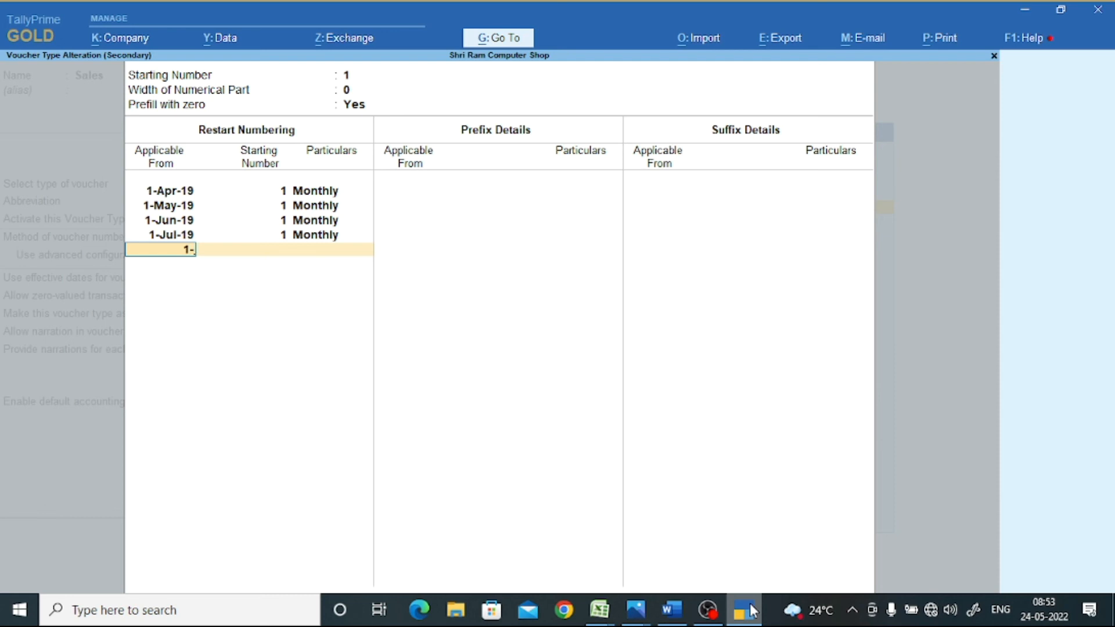
pyautogui.write('8')
pyautogui.press('Return')
pyautogui.press('Return')
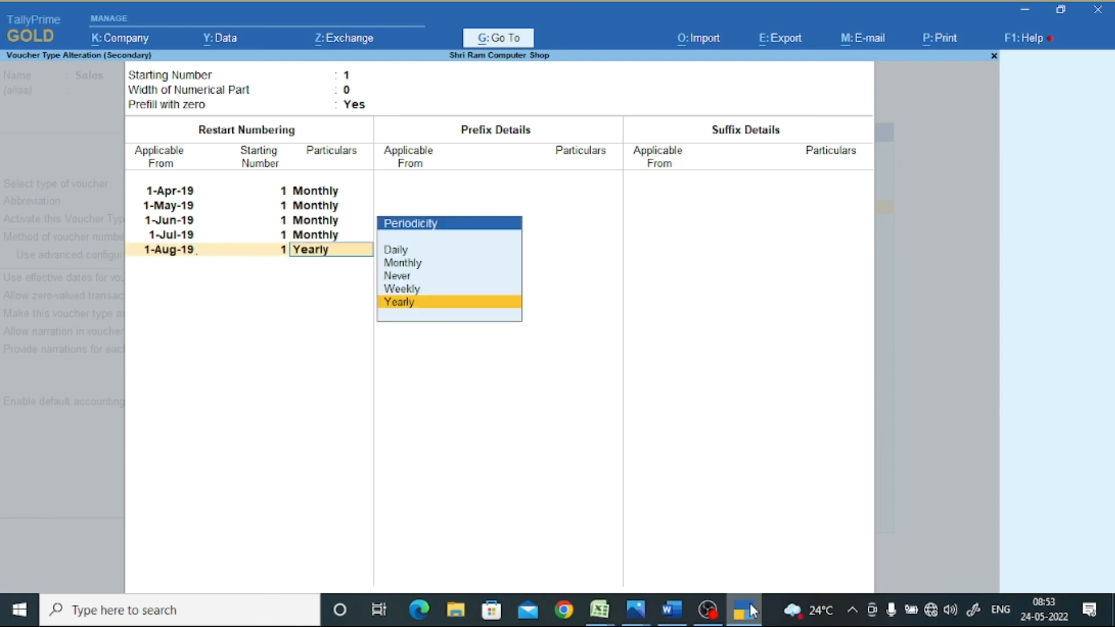
pyautogui.press('Up')
pyautogui.press('Up')
pyautogui.press('Up')
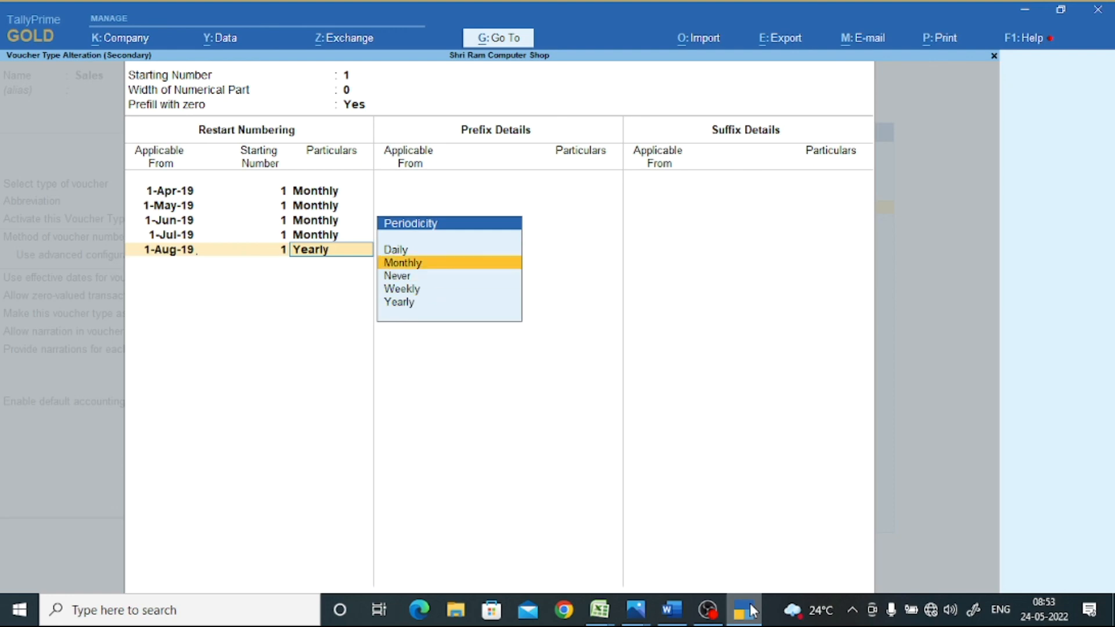
pyautogui.press('Return')
pyautogui.write('1-9')
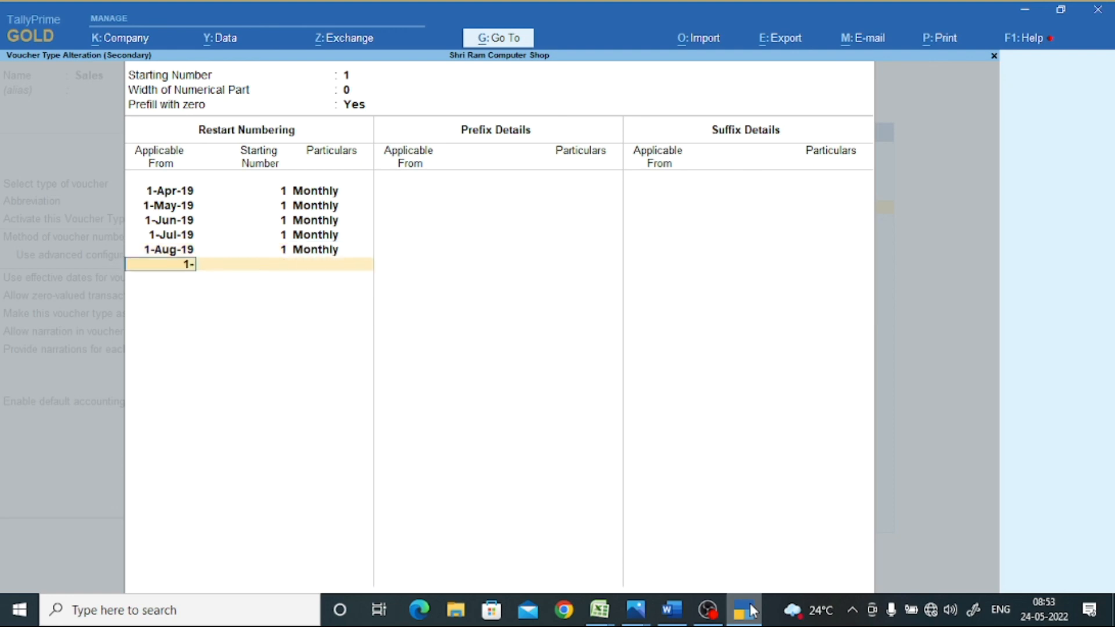
pyautogui.press('Return')
pyautogui.press('Return')
pyautogui.press('Up')
pyautogui.press('Up')
pyautogui.press('Up')
pyautogui.press('Return')
# - Add monthly restarts at 1 for 1-Oct-19 through 1-Mar-20 and close the restart list
pyautogui.write('1-10')
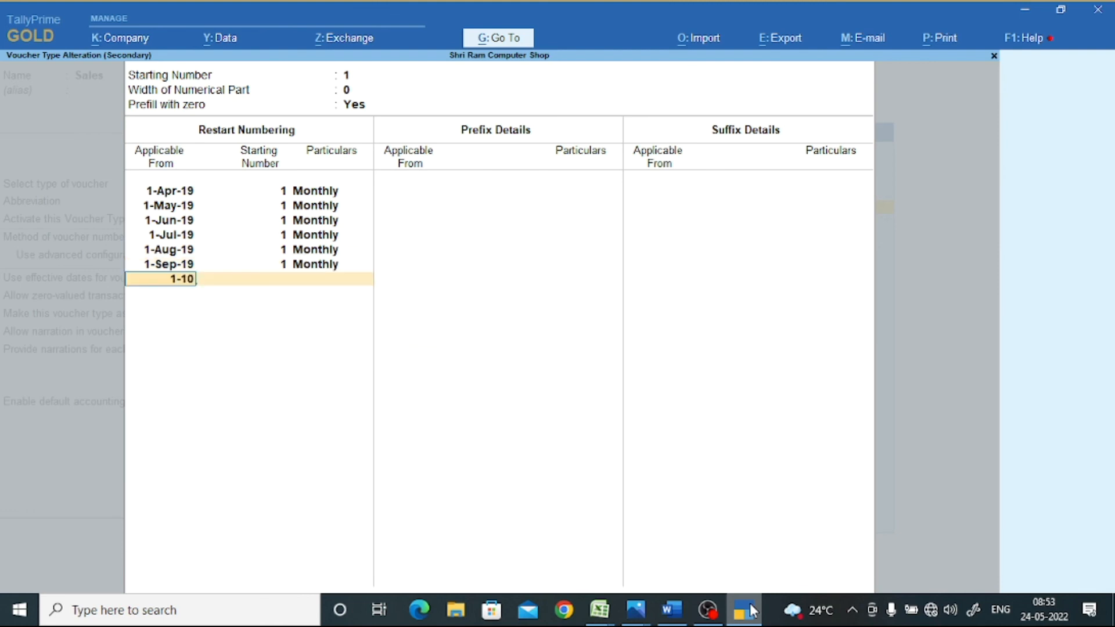
pyautogui.press('Return')
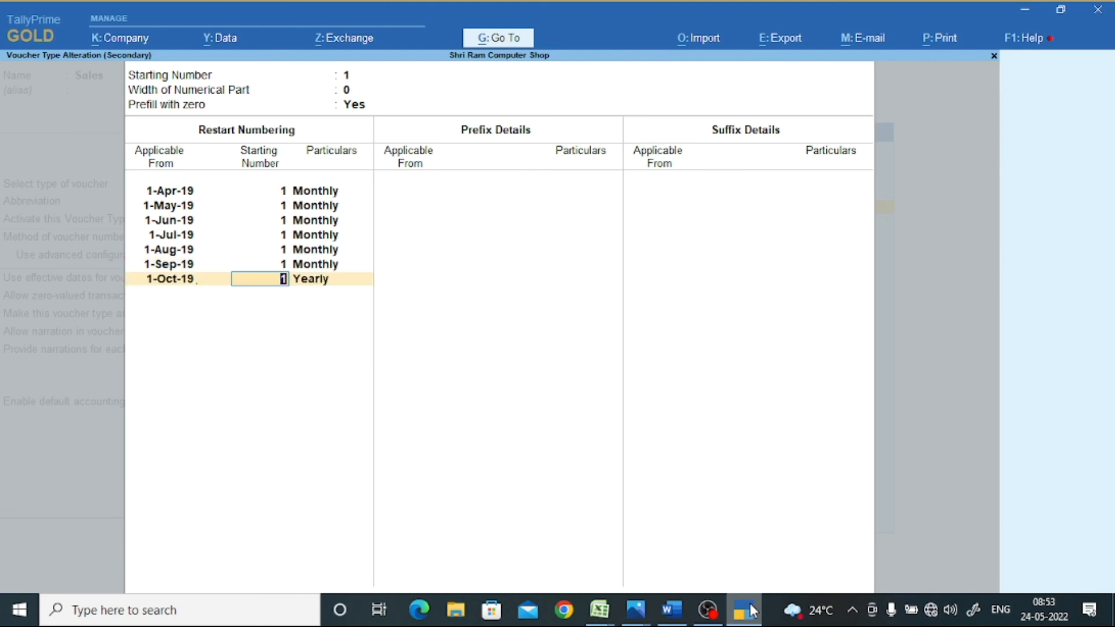
pyautogui.press('Return')
pyautogui.press('Up')
pyautogui.press('Up')
pyautogui.press('Up')
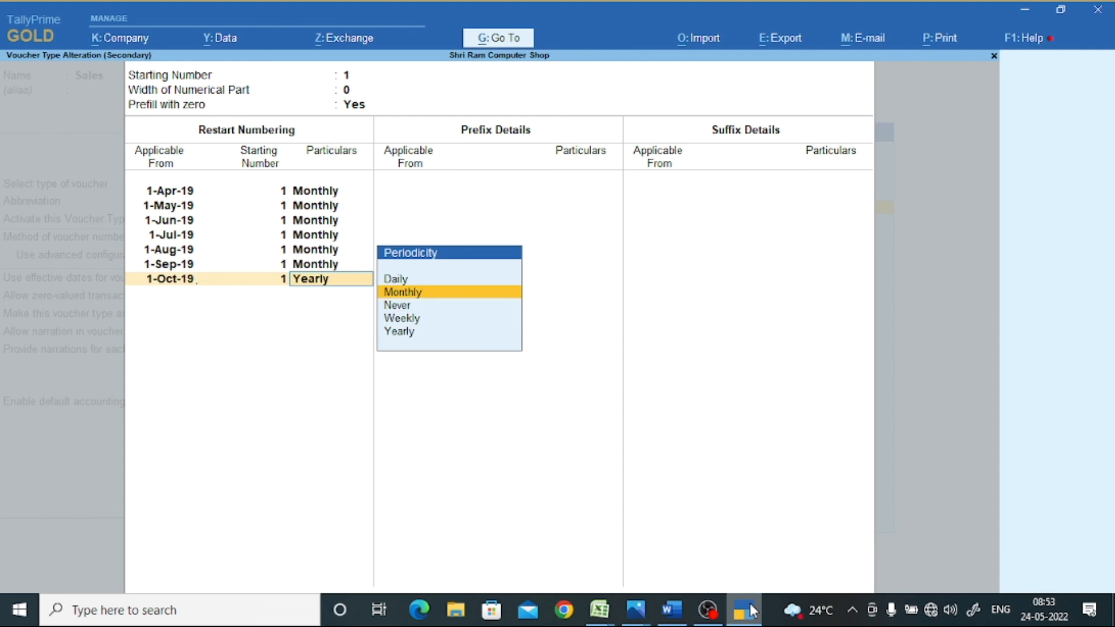
pyautogui.press('Return')
pyautogui.write('1-1')
pyautogui.write('1')
pyautogui.press('Return')
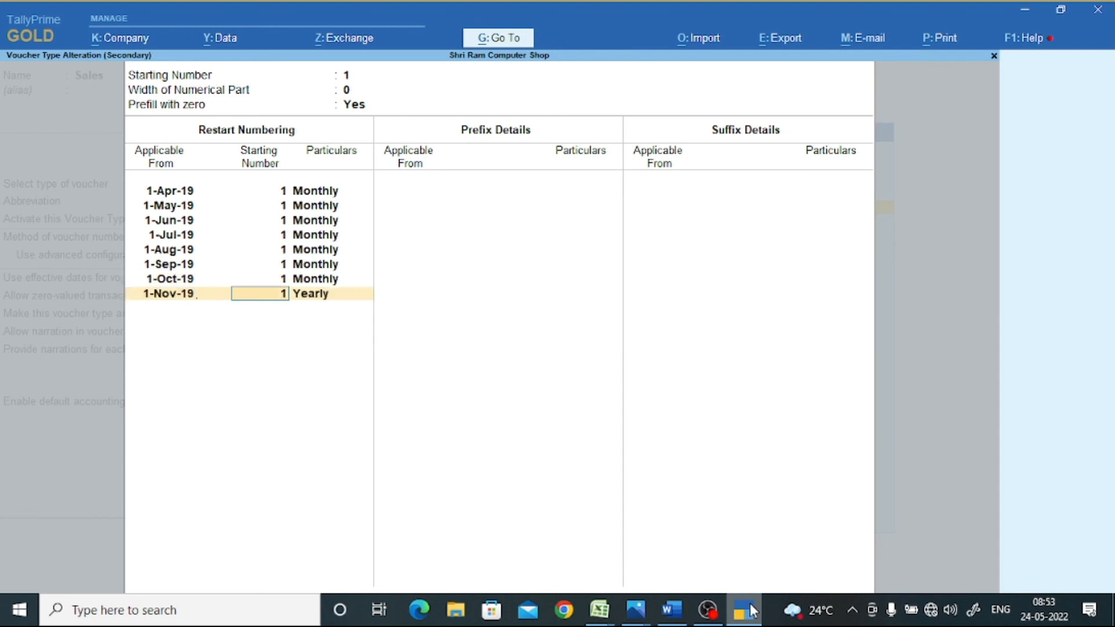
pyautogui.press('Return')
pyautogui.press('Up')
pyautogui.press('Up')
pyautogui.press('Up')
pyautogui.press('Return')
pyautogui.write('1')
pyautogui.write('-12')
pyautogui.press('Return')
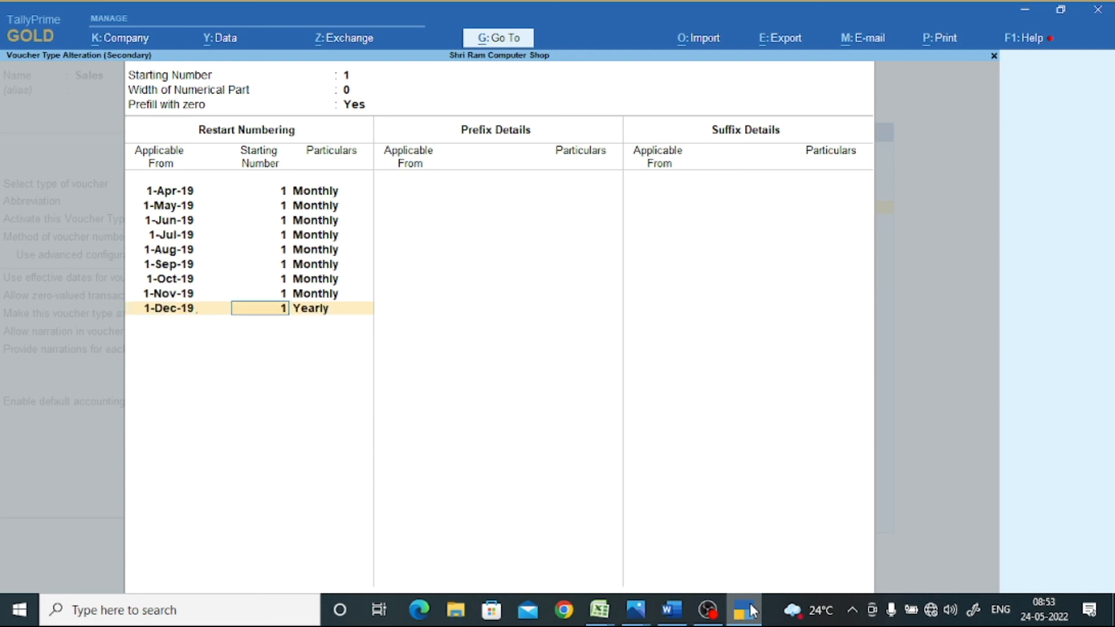
pyautogui.press('Return')
pyautogui.press('Up')
pyautogui.press('Up')
pyautogui.press('Up')
pyautogui.press('Return')
pyautogui.write('1-1')
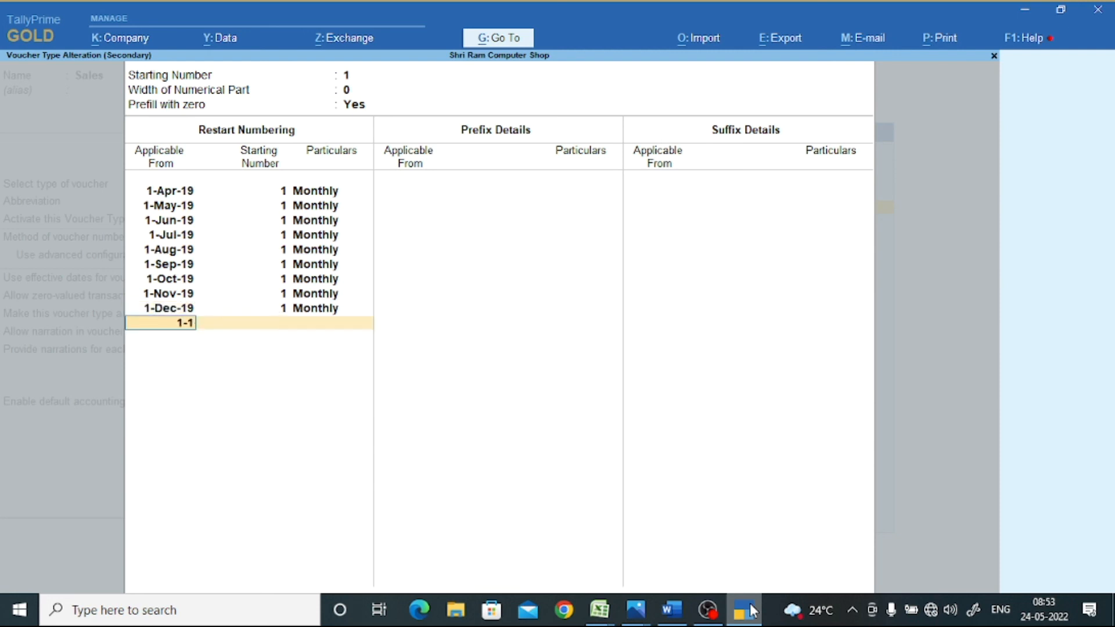
pyautogui.press('Return')
pyautogui.press('Return')
pyautogui.press('Up')
pyautogui.press('Up')
pyautogui.press('Up')
pyautogui.press('Return')
pyautogui.write('1-2')
pyautogui.press('Return')
pyautogui.press('Return')
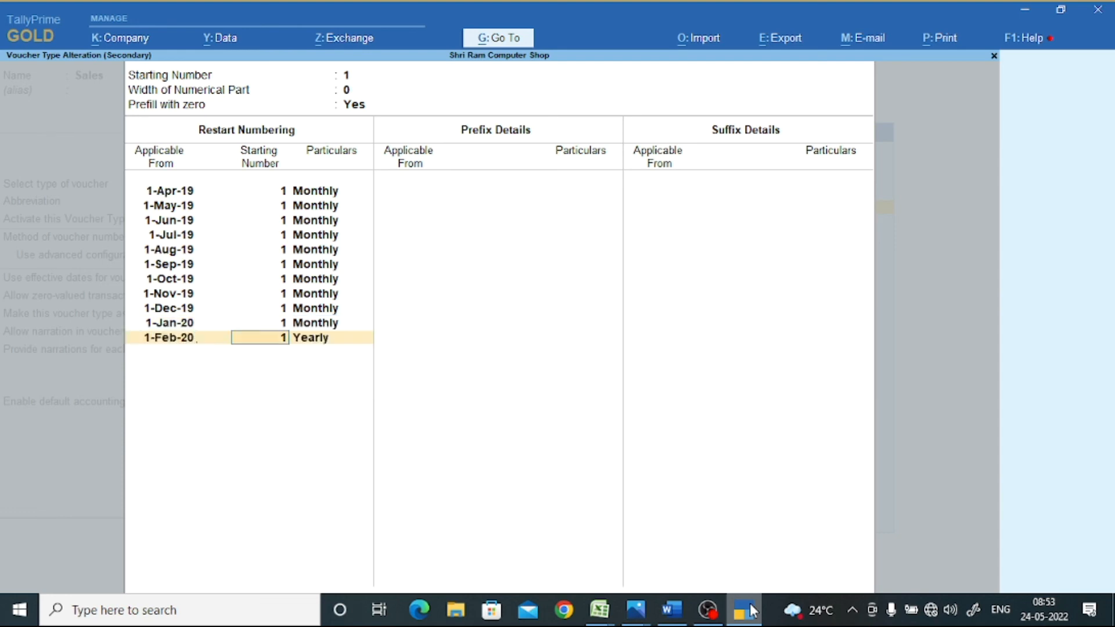
pyautogui.press('Up')
pyautogui.press('Up')
pyautogui.press('Up')
pyautogui.press('Return')
pyautogui.write('1')
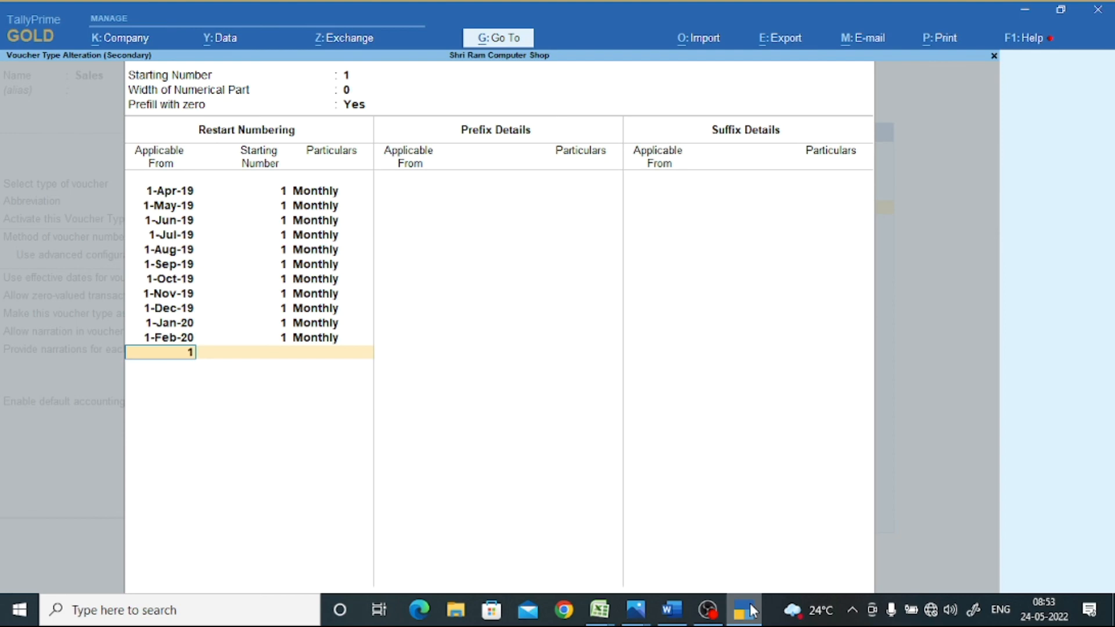
pyautogui.write('-3')
pyautogui.press('Return')
pyautogui.press('Return')
pyautogui.press('Up')
pyautogui.press('Up')
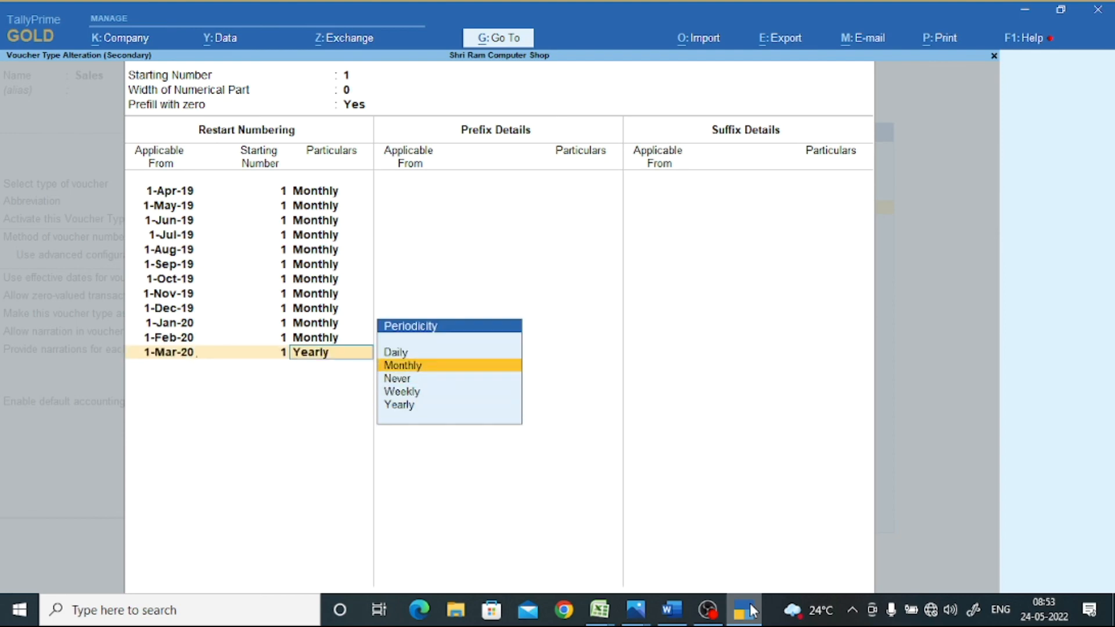
pyautogui.press('Return')
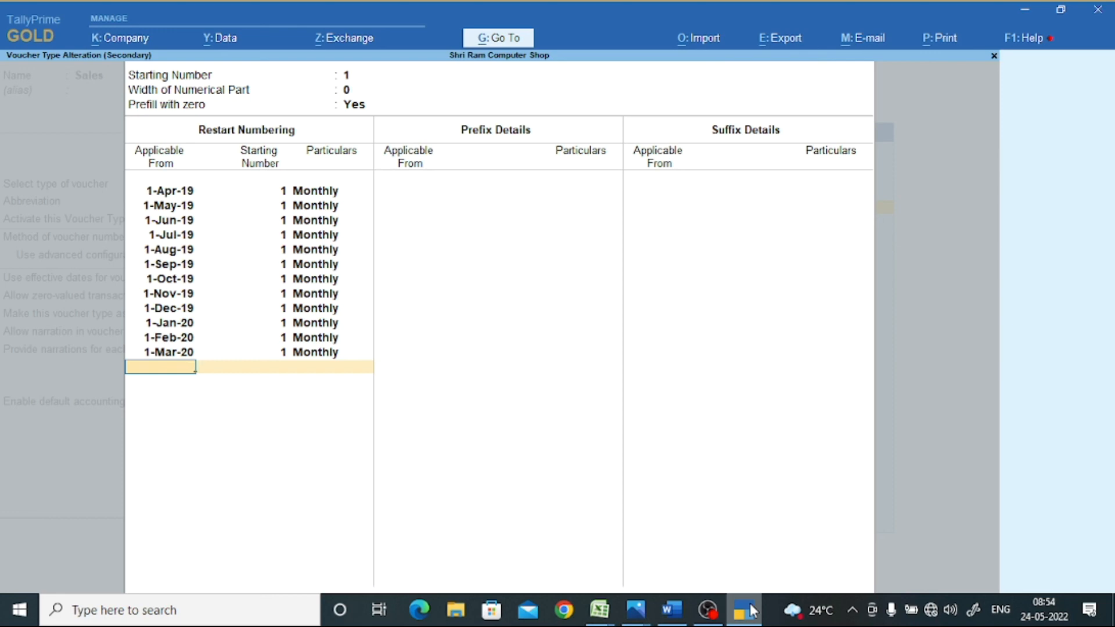
pyautogui.press('Return')
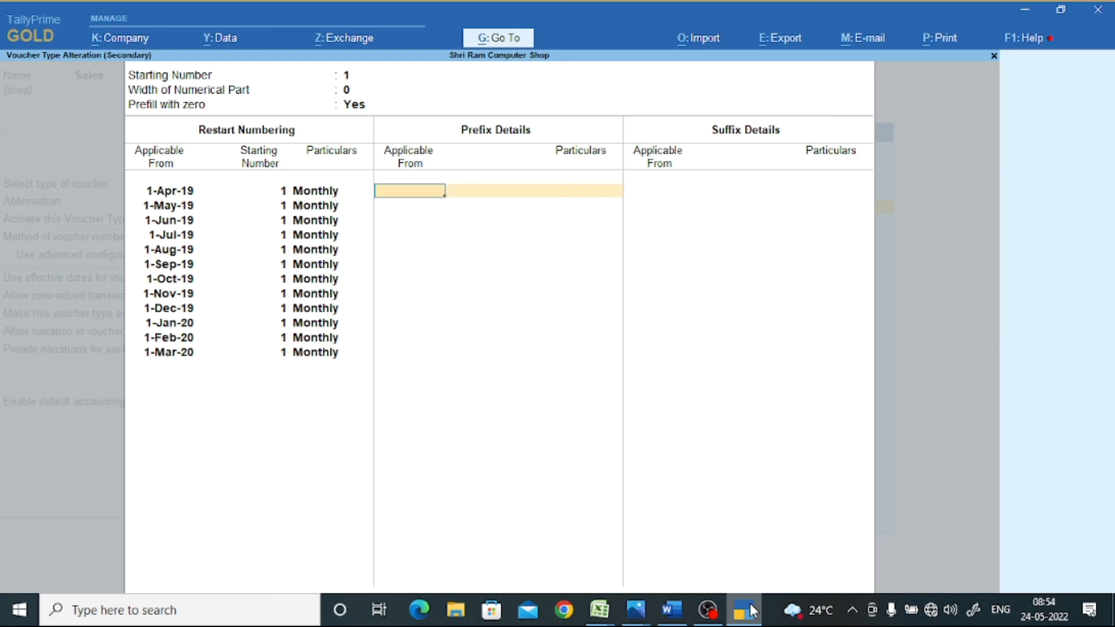
# - Enter prefixes Apr/, May/, Jun /, Jully/, Aug/ and Sep/ for 1-Apr-19 through 1-Sep-19
pyautogui.write('1-4')
pyautogui.press('Return')
pyautogui.write('Apr')
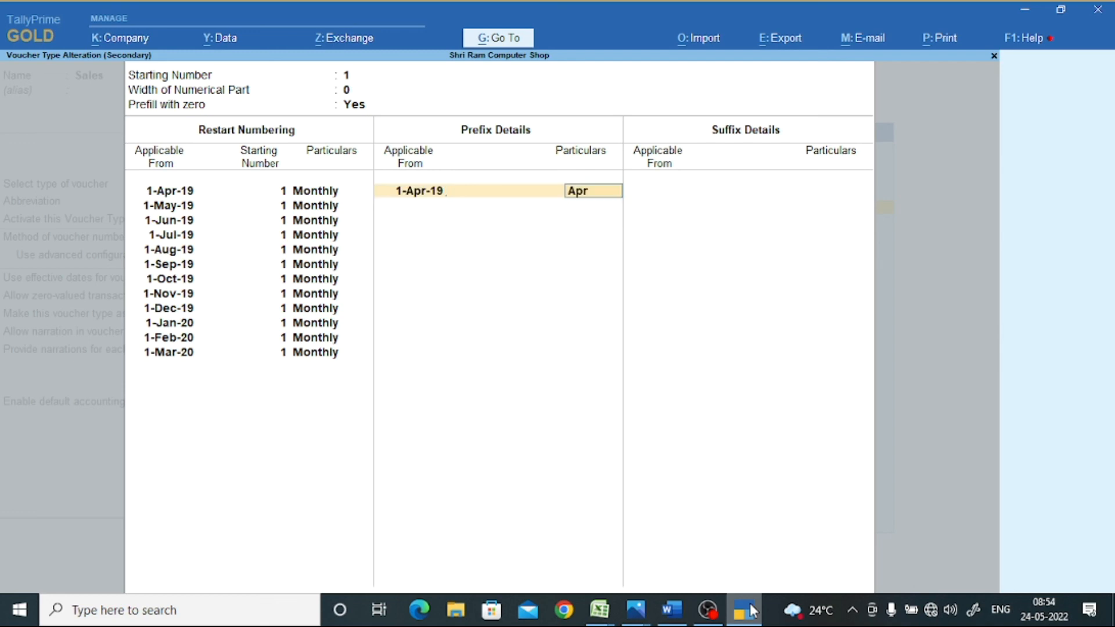
pyautogui.write('/')
pyautogui.press('Return')
pyautogui.write('1-5')
pyautogui.press('Return')
pyautogui.write('May/')
pyautogui.press('Return')
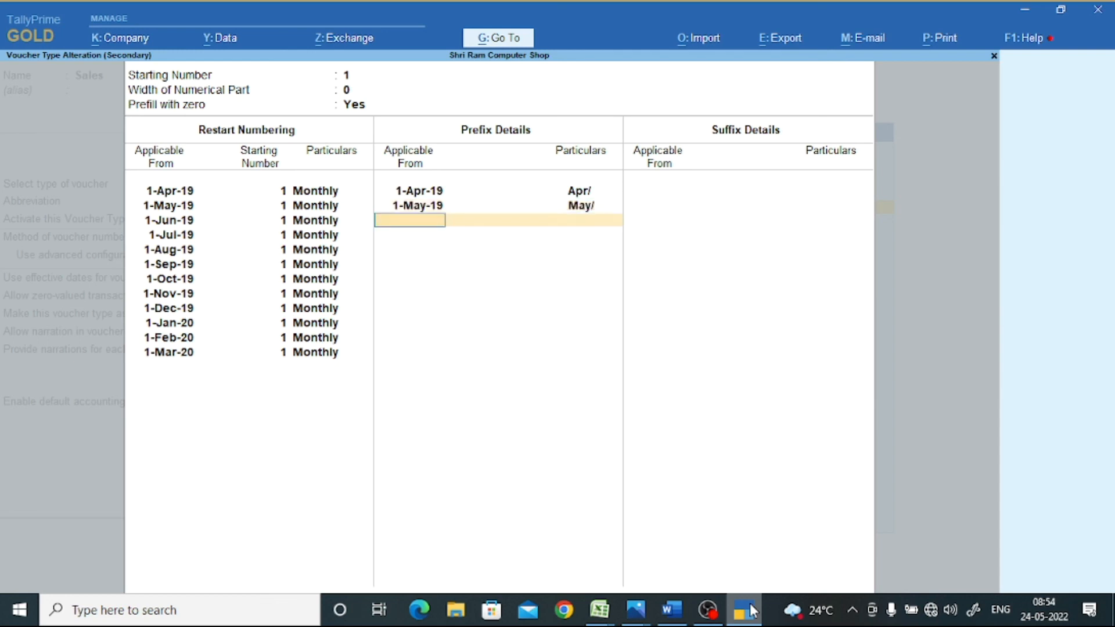
pyautogui.write('1-6')
pyautogui.press('Return')
pyautogui.write('M')
pyautogui.press('BackSpace')
pyautogui.write('Jun /')
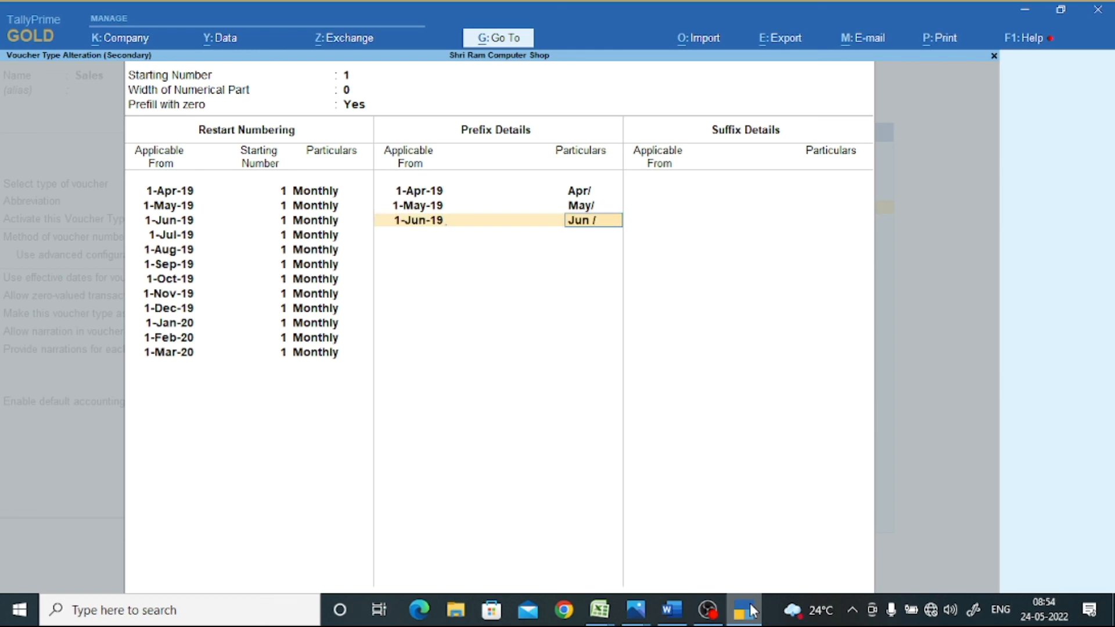
pyautogui.press('Return')
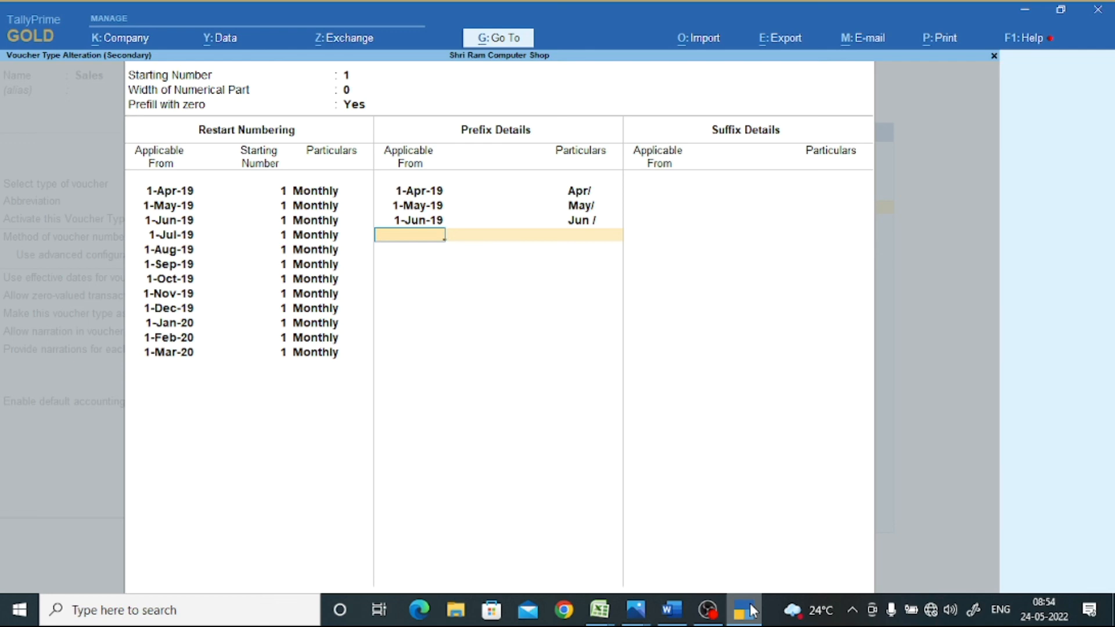
pyautogui.write('1-7')
pyautogui.press('Return')
pyautogui.write('Jully/')
pyautogui.press('Return')
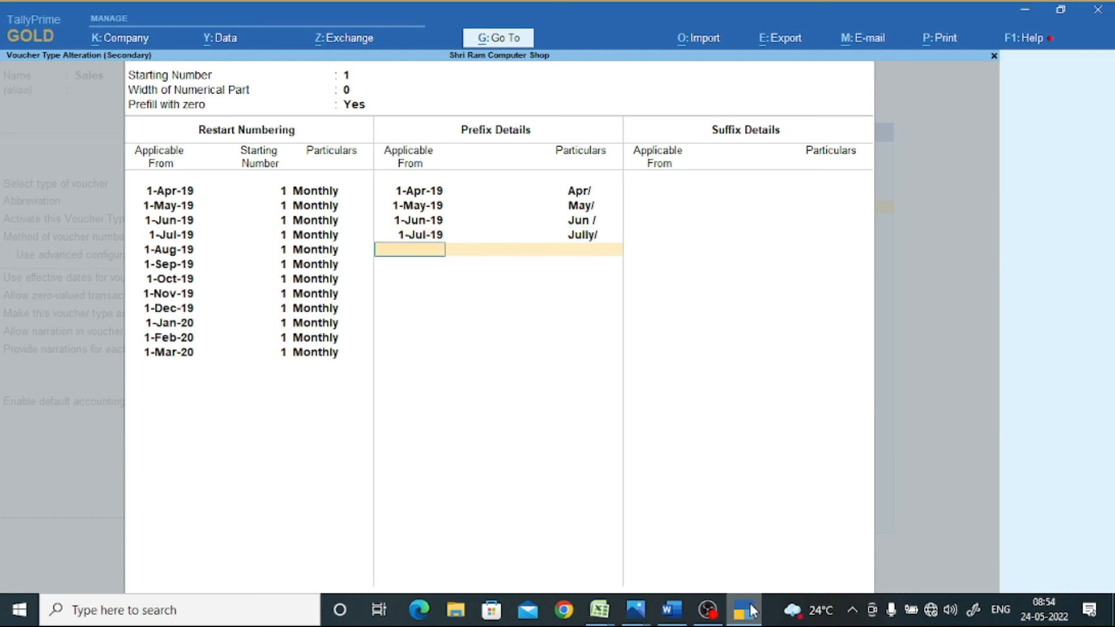
pyautogui.write('1-')
pyautogui.write('8')
pyautogui.press('Return')
pyautogui.write('Aug/')
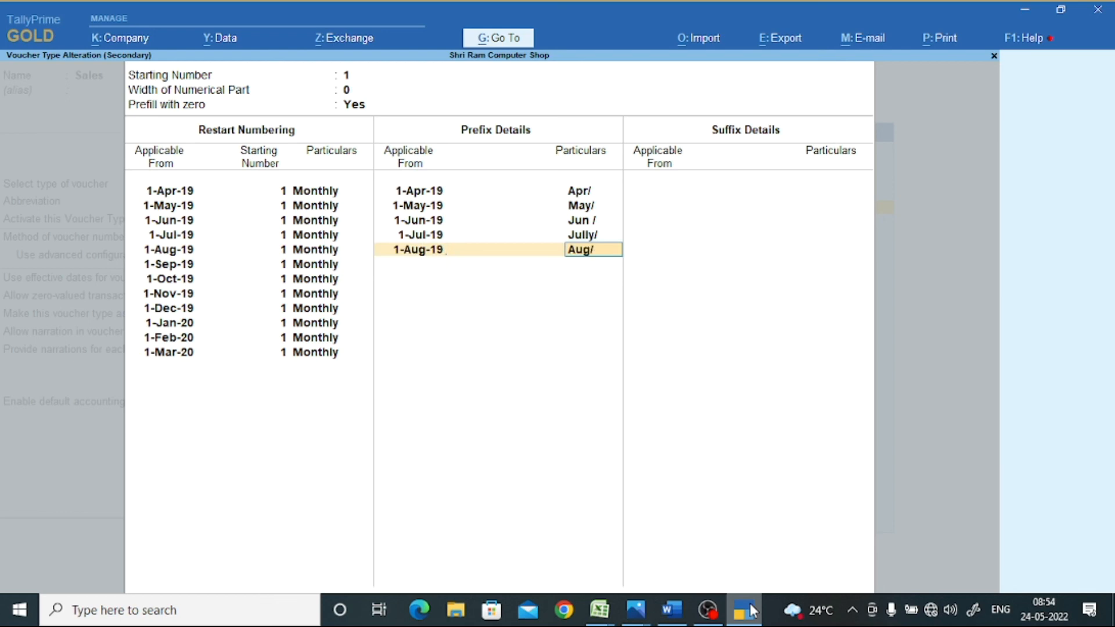
pyautogui.press('Return')
pyautogui.write('1-')
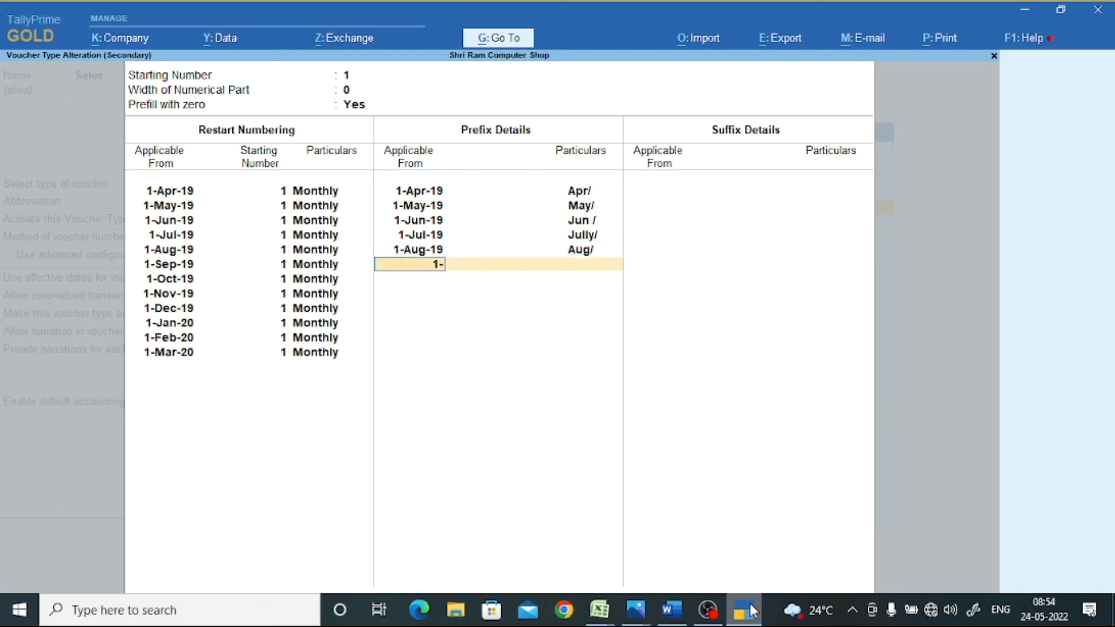
pyautogui.write('9')
pyautogui.press('Return')
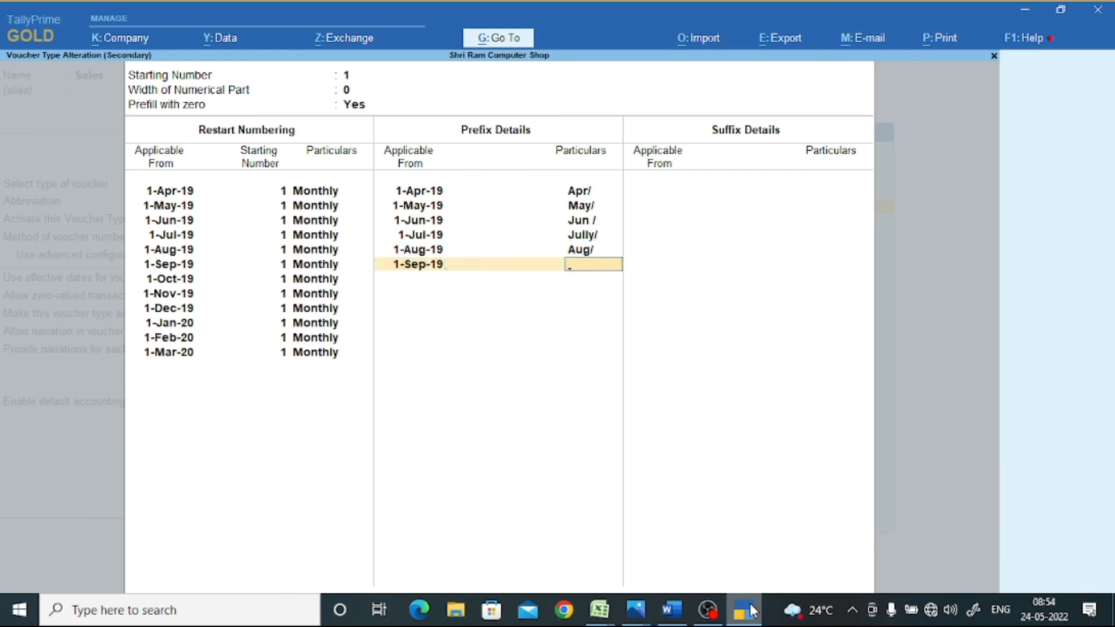
pyautogui.write('Sep/')
pyautogui.press('Return')
# - Enter prefixes Oct/, Nov/, Dec/, Jan/, Feb/ and March/ for 1-Oct-19 through 1-Mar-20, fixing typos
pyautogui.write('1-10')
pyautogui.press('Return')
pyautogui.write('Oct/')
pyautogui.press('Return')
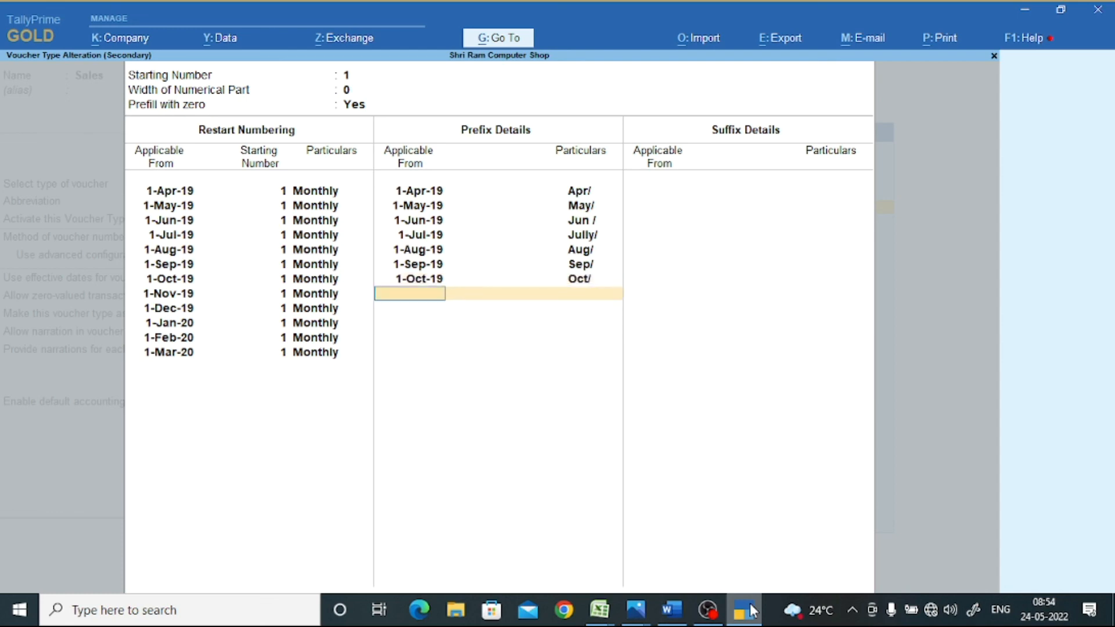
pyautogui.write('1-9')
pyautogui.press('Return')
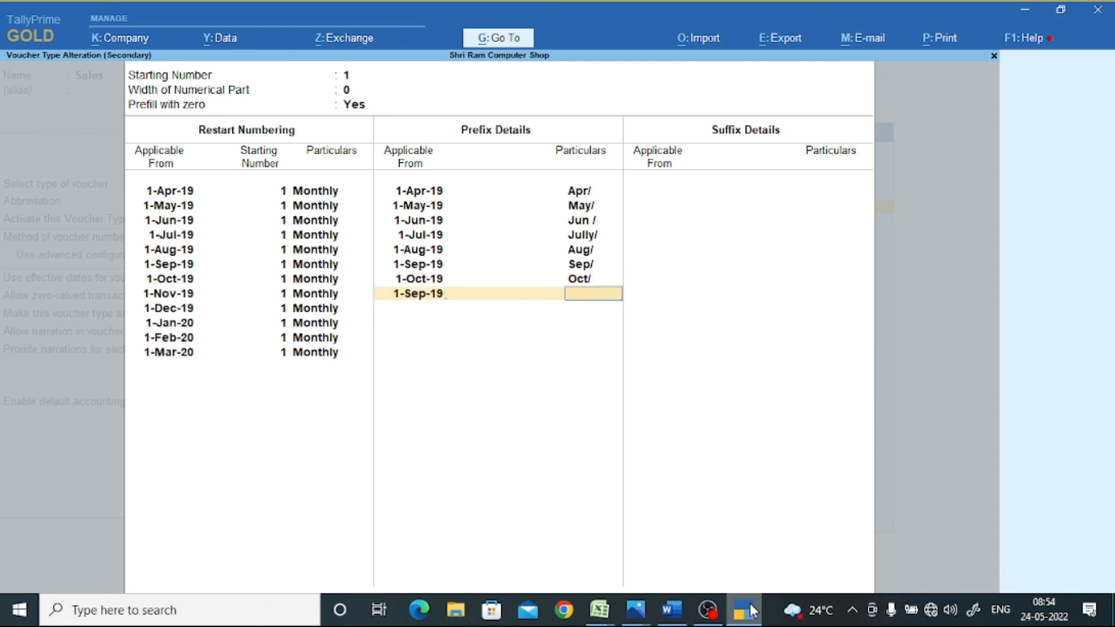
pyautogui.press('BackSpace')
pyautogui.write('1-11')
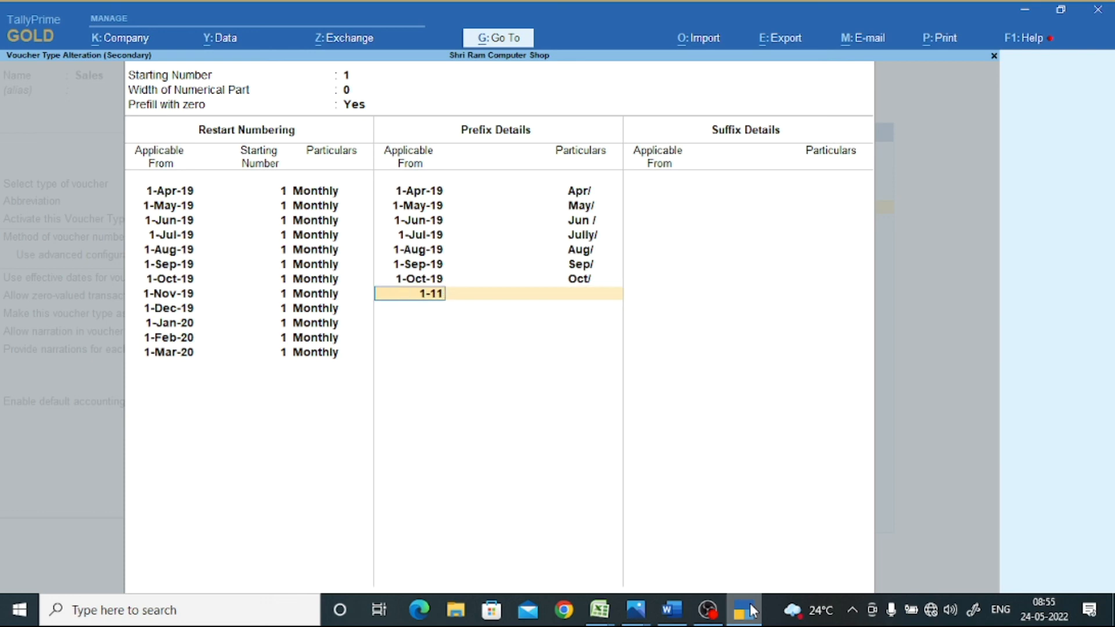
pyautogui.press('Return')
pyautogui.write('Nov/')
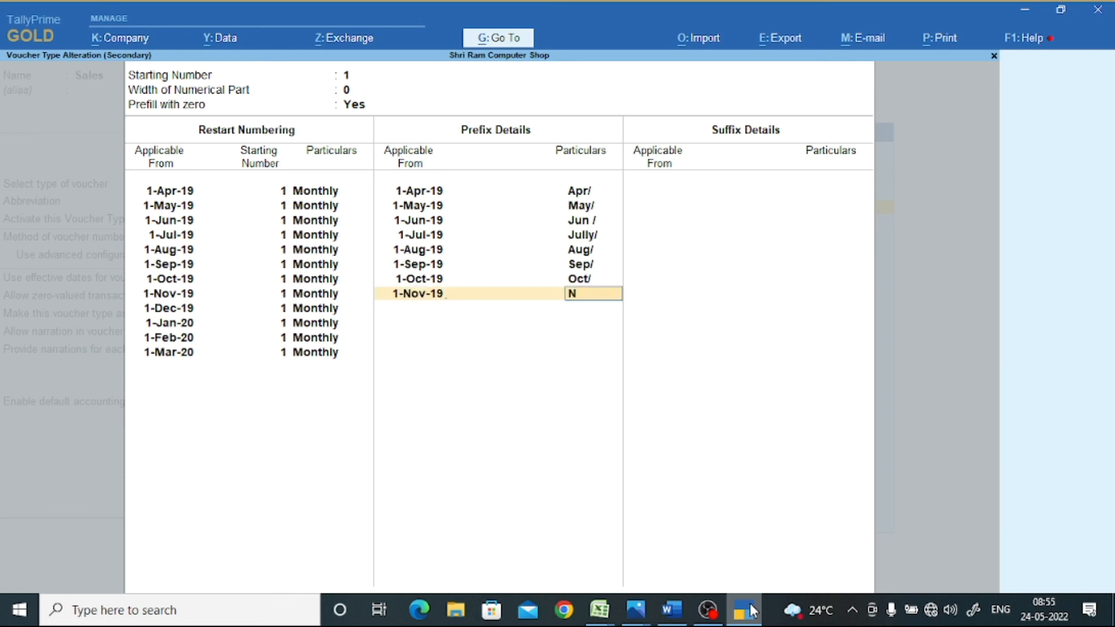
pyautogui.press('Return')
pyautogui.write('1-12')
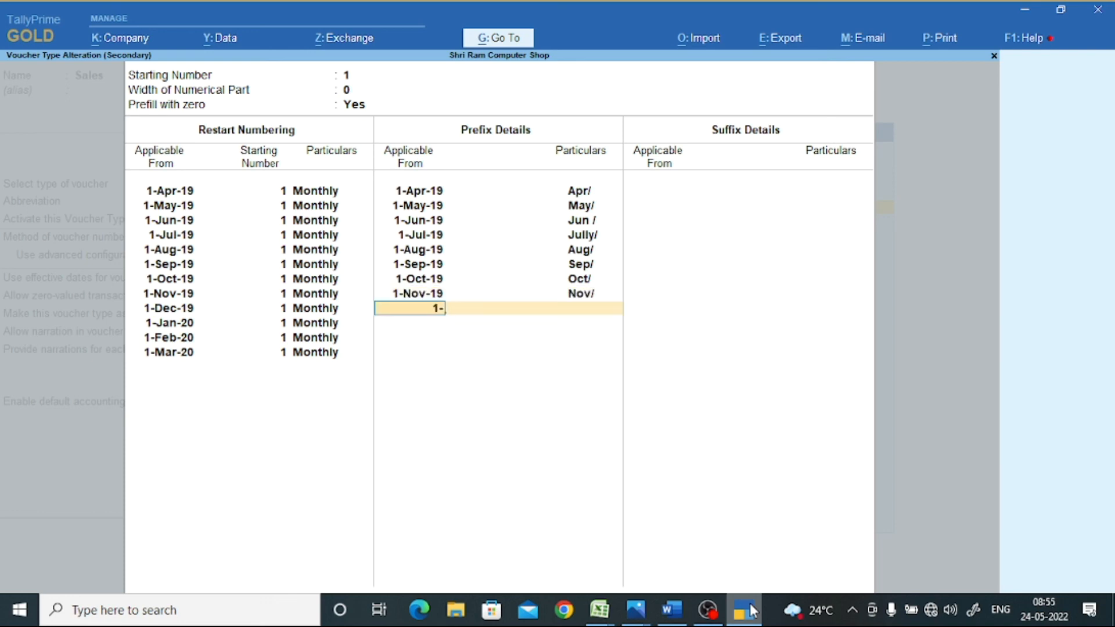
pyautogui.press('Return')
pyautogui.write('Dec')
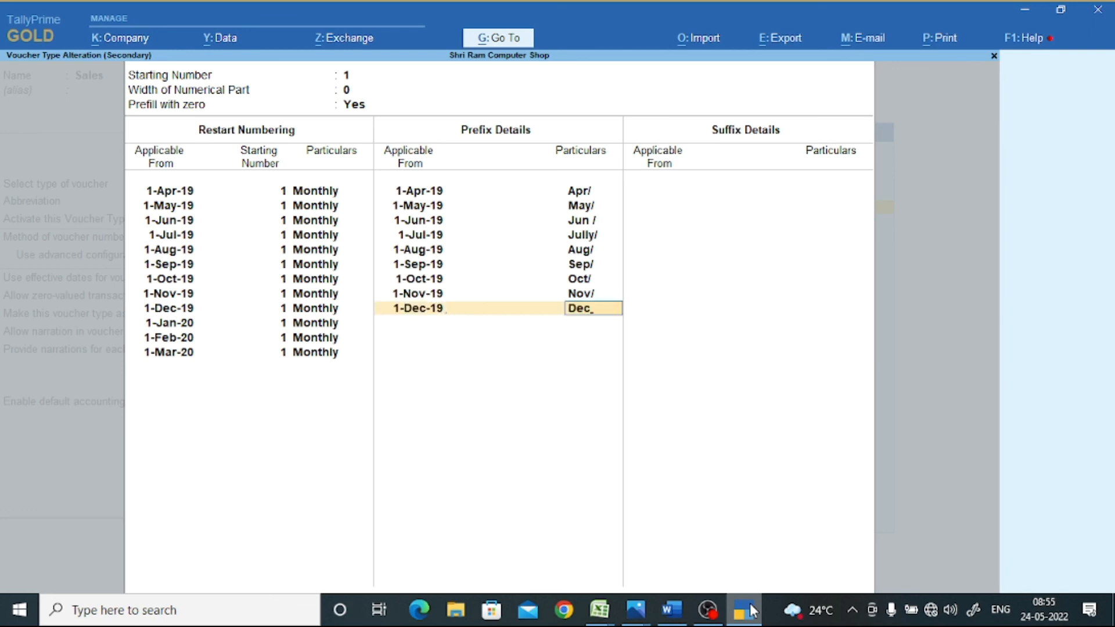
pyautogui.press('Return')
pyautogui.press('BackSpace')
pyautogui.press('BackSpace')
pyautogui.write('c/')
pyautogui.press('Return')
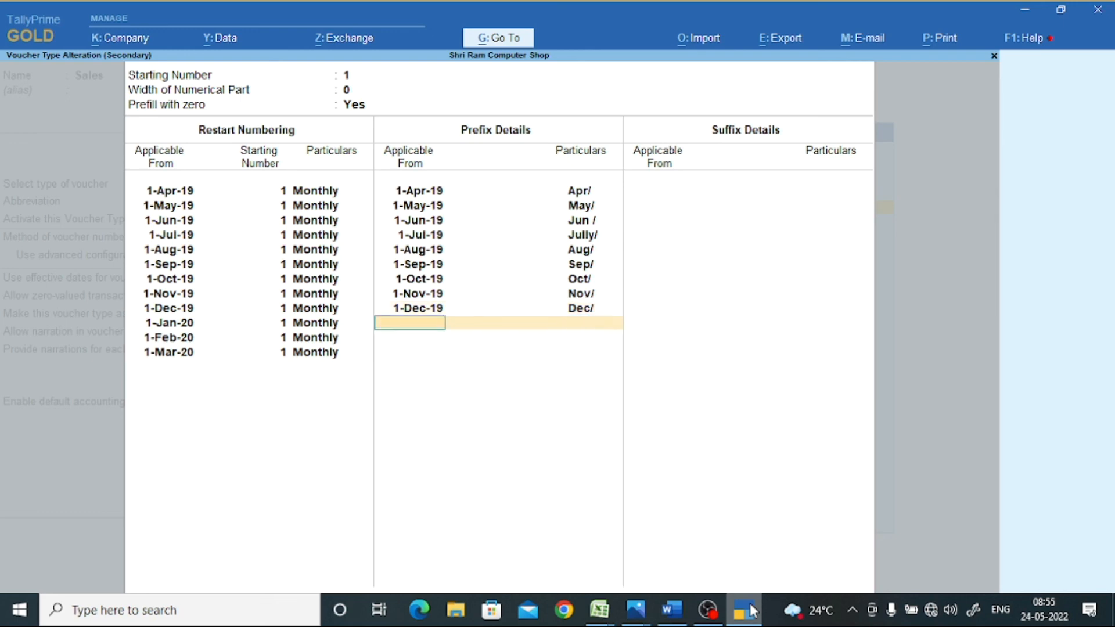
pyautogui.write('1-1')
pyautogui.press('Return')
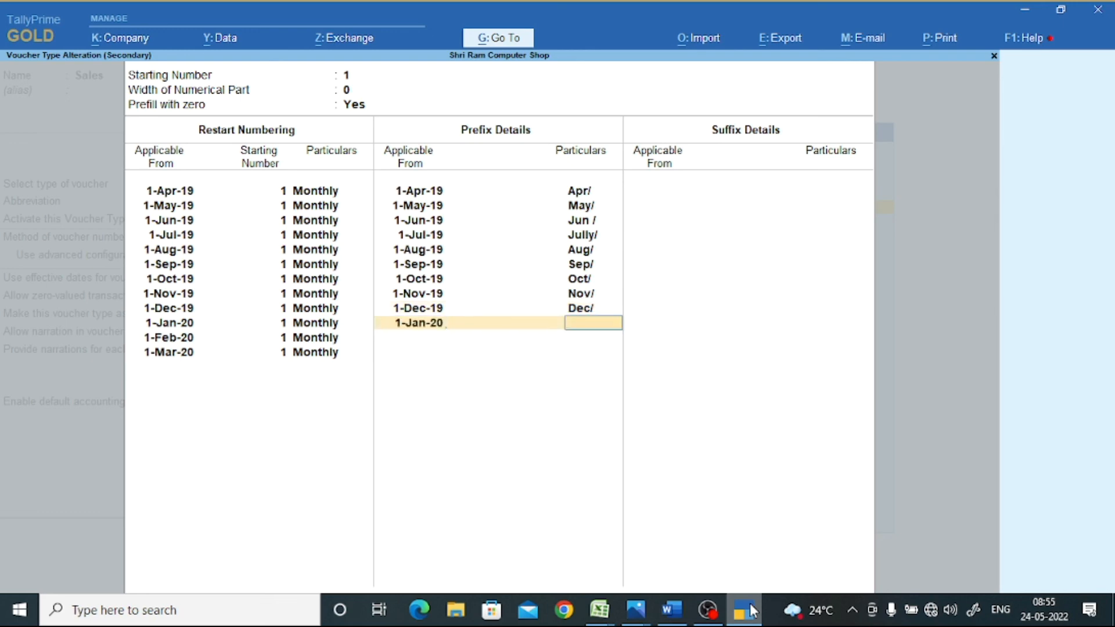
pyautogui.write('Jan/')
pyautogui.press('Return')
pyautogui.write('1-2')
pyautogui.press('Return')
pyautogui.write('Feb/')
pyautogui.press('Return')
pyautogui.write('1-3')
pyautogui.press('Return')
pyautogui.write('Marc')
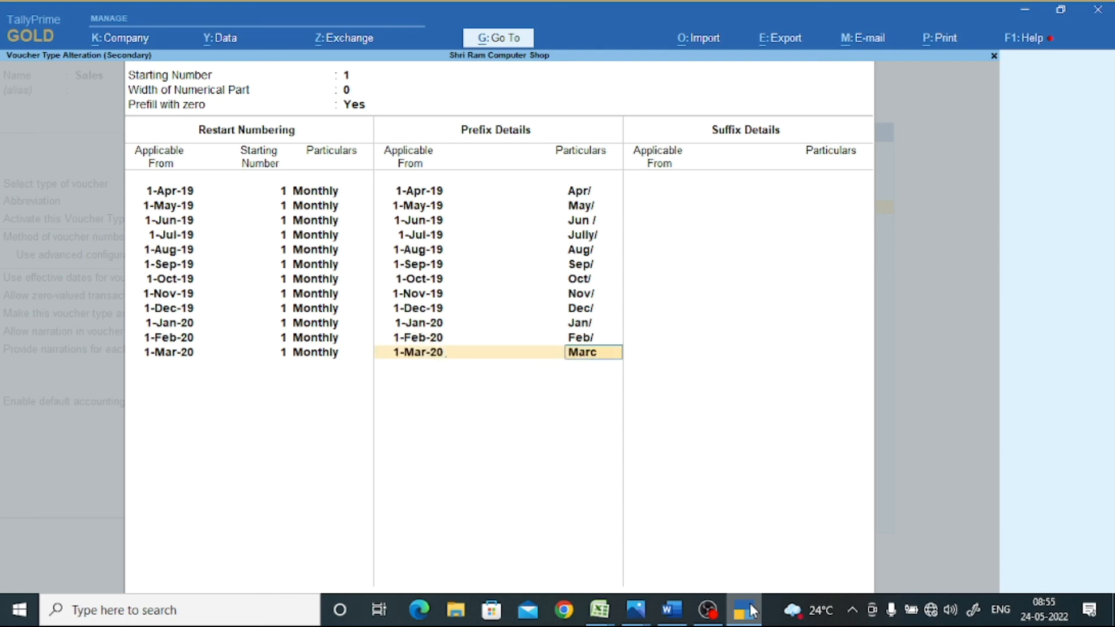
pyautogui.write('h/')
pyautogui.press('Return')
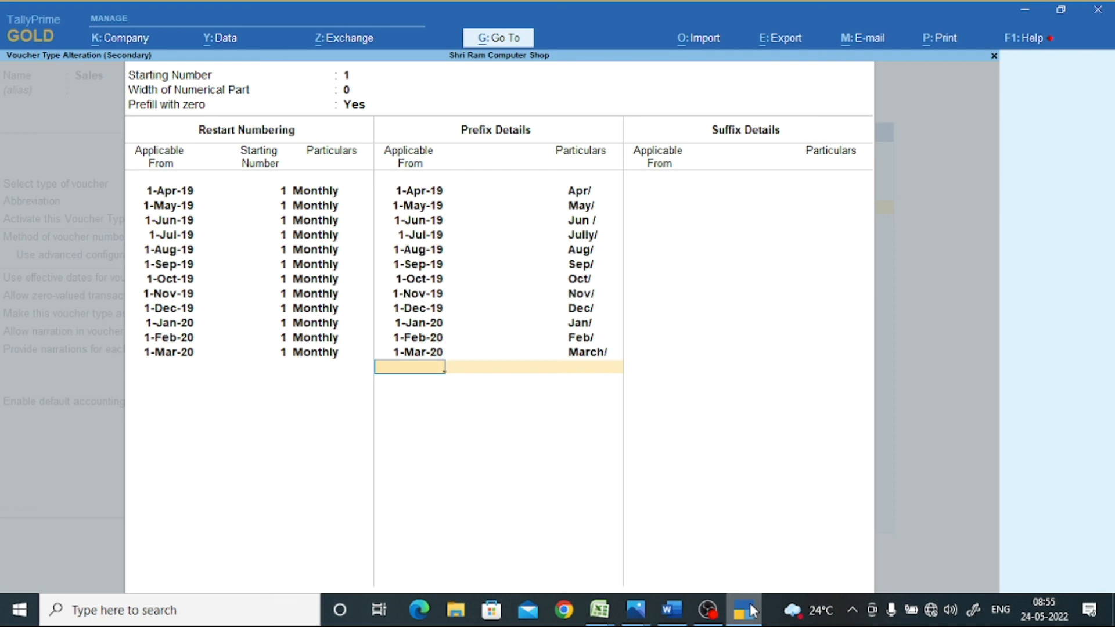
pyautogui.press('Return')
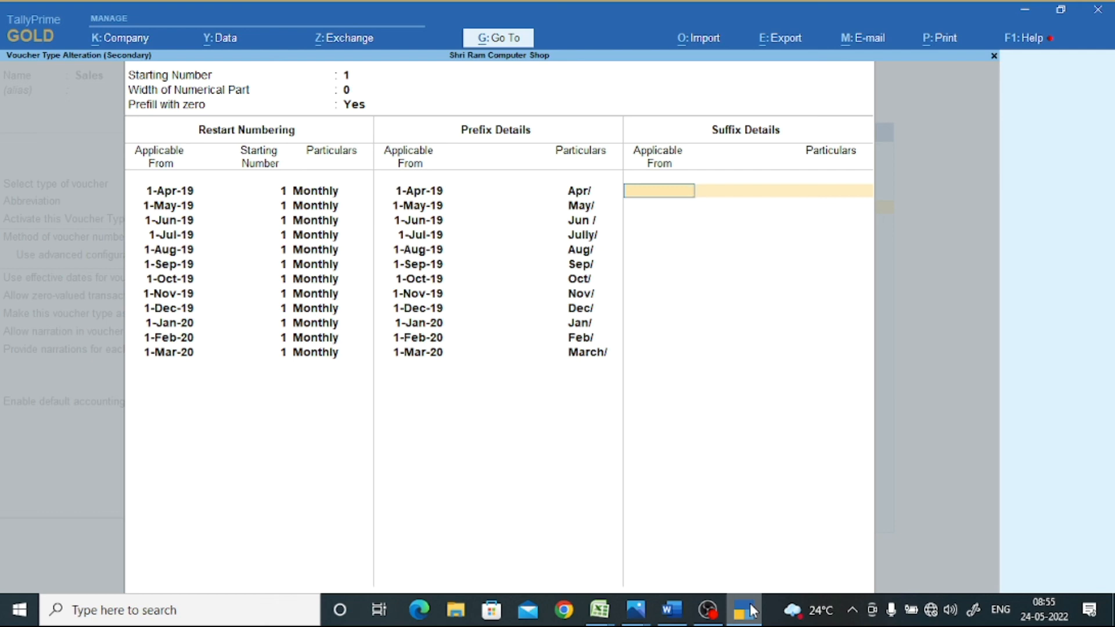
# - Add suffix 2019 from 1-Apr-19 and suffix 2020 from 1-Jan-20
pyautogui.write('1-4')
pyautogui.press('Return')
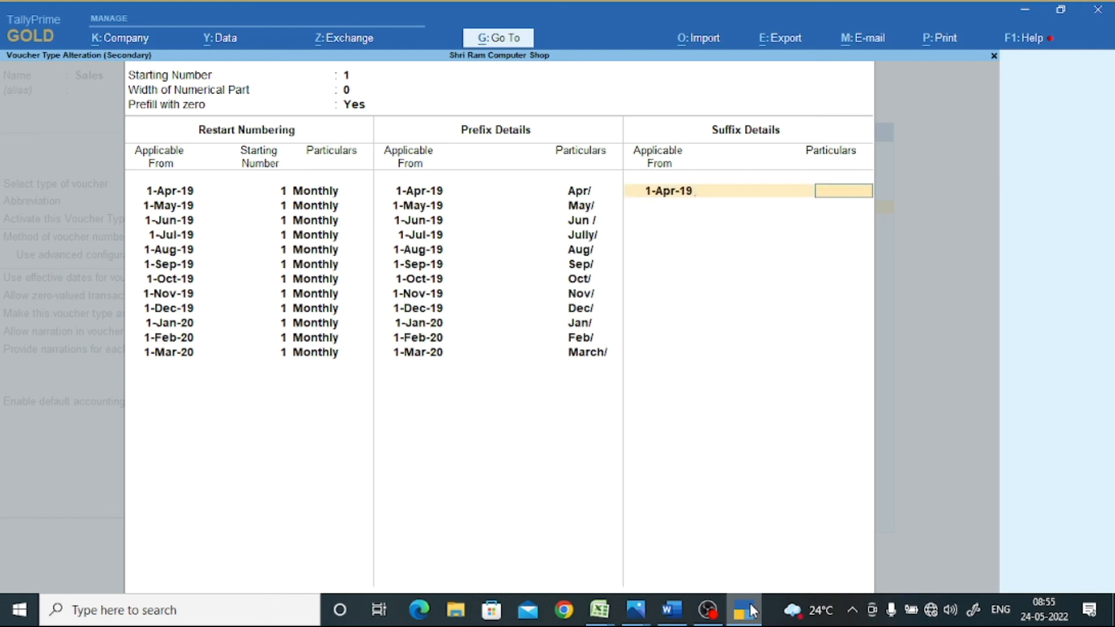
pyautogui.write('2019')
pyautogui.press('Return')
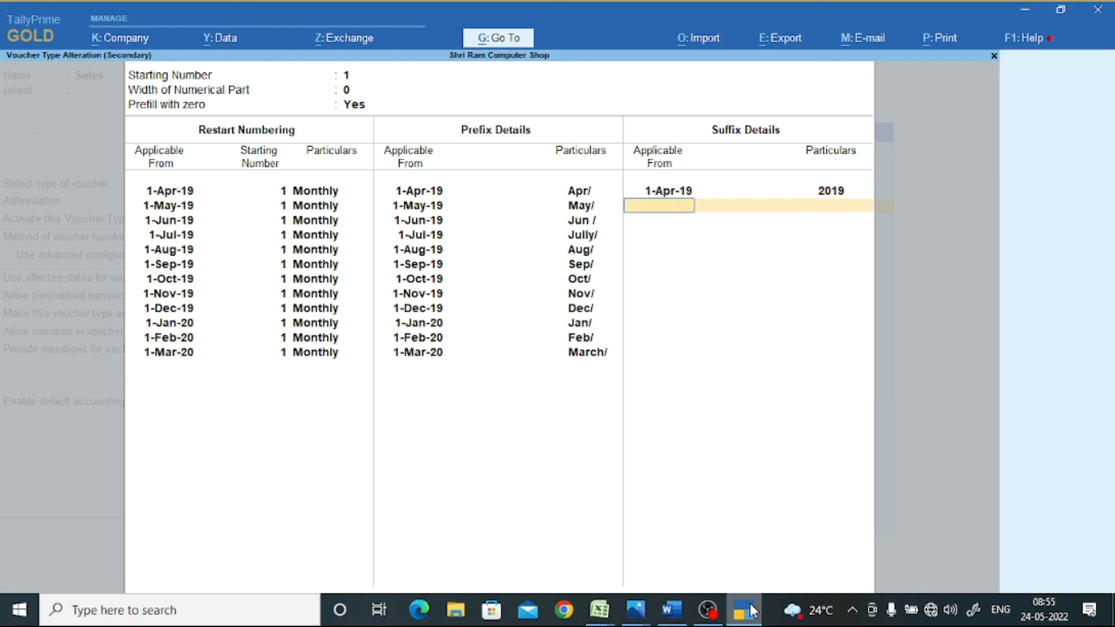
pyautogui.write('1-1')
pyautogui.press('Return')
pyautogui.write('2020')
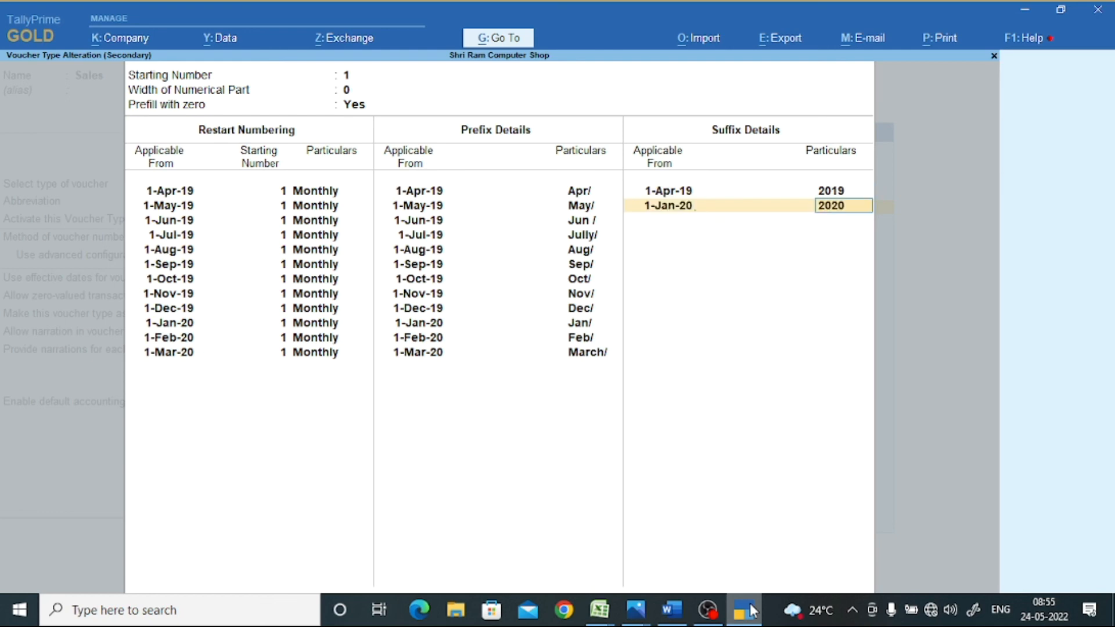
pyautogui.press('Return')
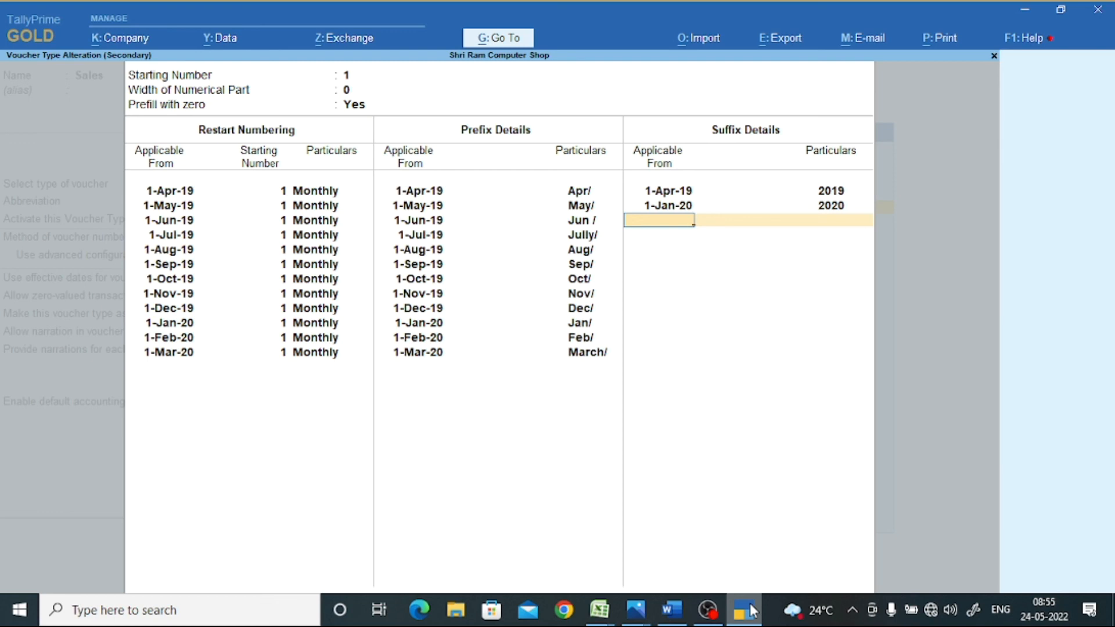
# - Accept and save the altered Sales voucher type, returning to Gateway of Tally
pyautogui.press('Return')
pyautogui.press('Return')
pyautogui.press('Return')
pyautogui.press('Return')
pyautogui.press('Return')
pyautogui.press('Return')
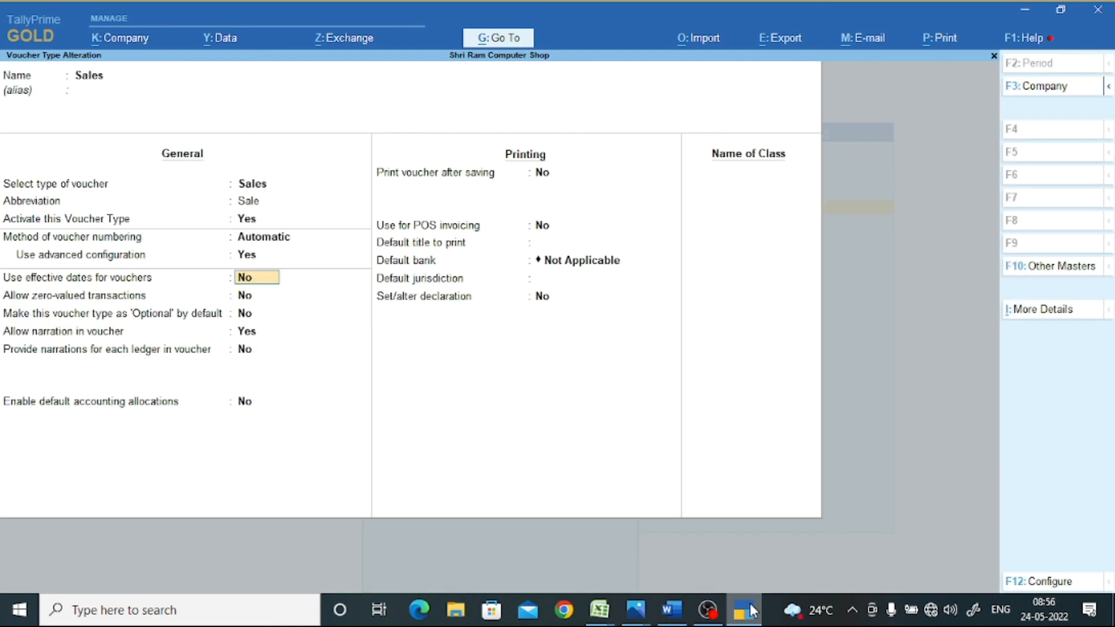
pyautogui.press('Return')
pyautogui.press('Return')
pyautogui.press('Return')
pyautogui.press('Return')
pyautogui.press('Return')
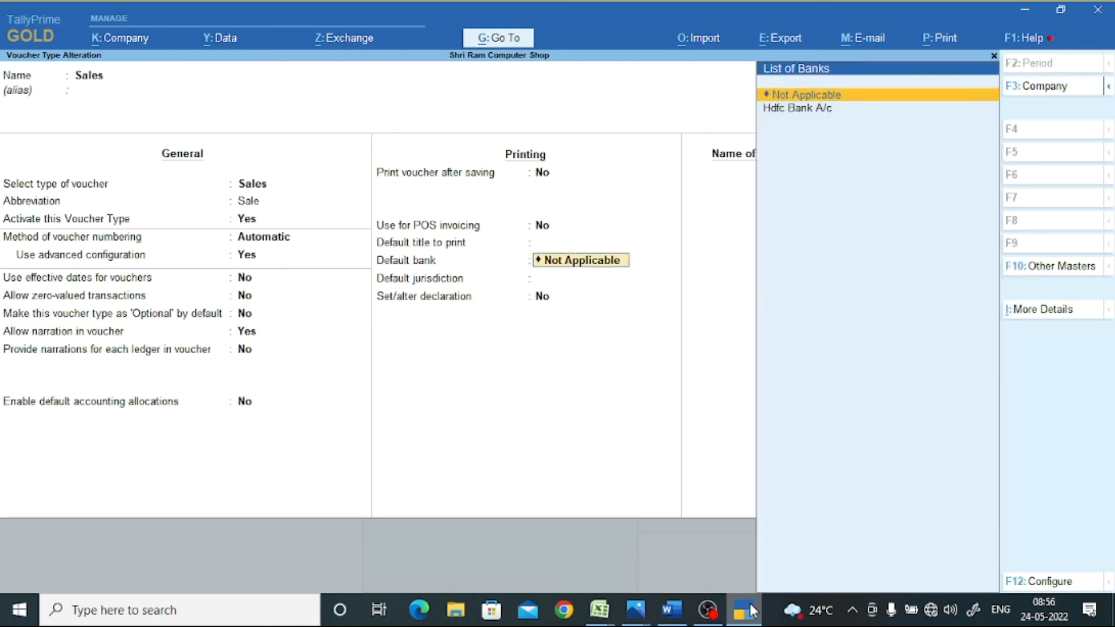
pyautogui.press('Return')
pyautogui.press('Escape')
pyautogui.press('Escape')
pyautogui.press('Escape')
pyautogui.press('Escape')
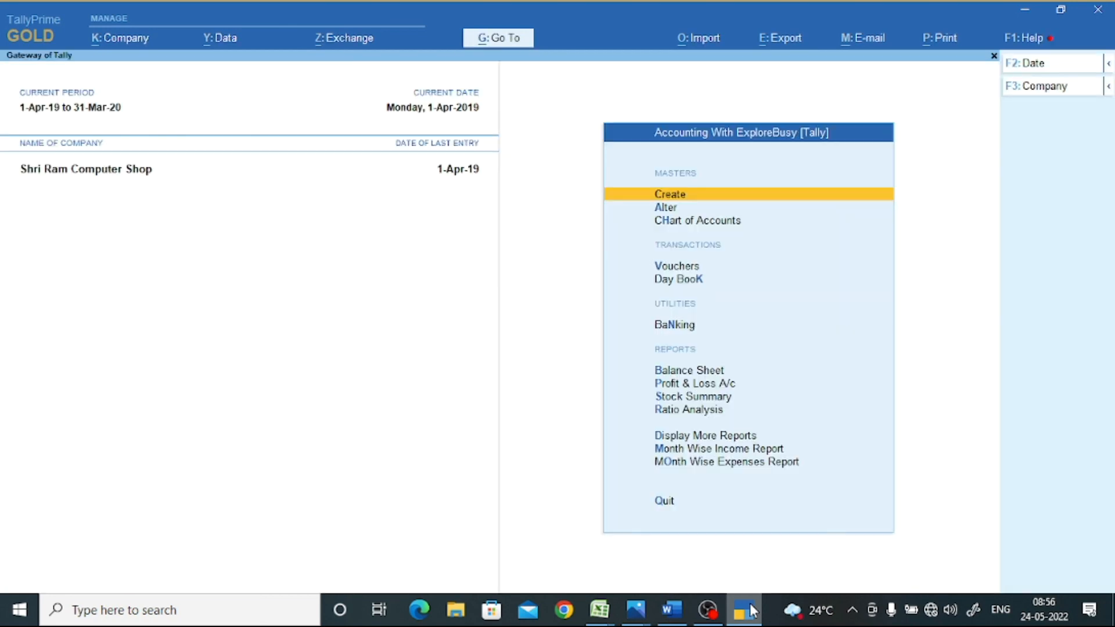
# - Open a trial Sales voucher to confirm it is numbered Apr/12019, then quit without saving
pyautogui.press('v')
pyautogui.press('F8')
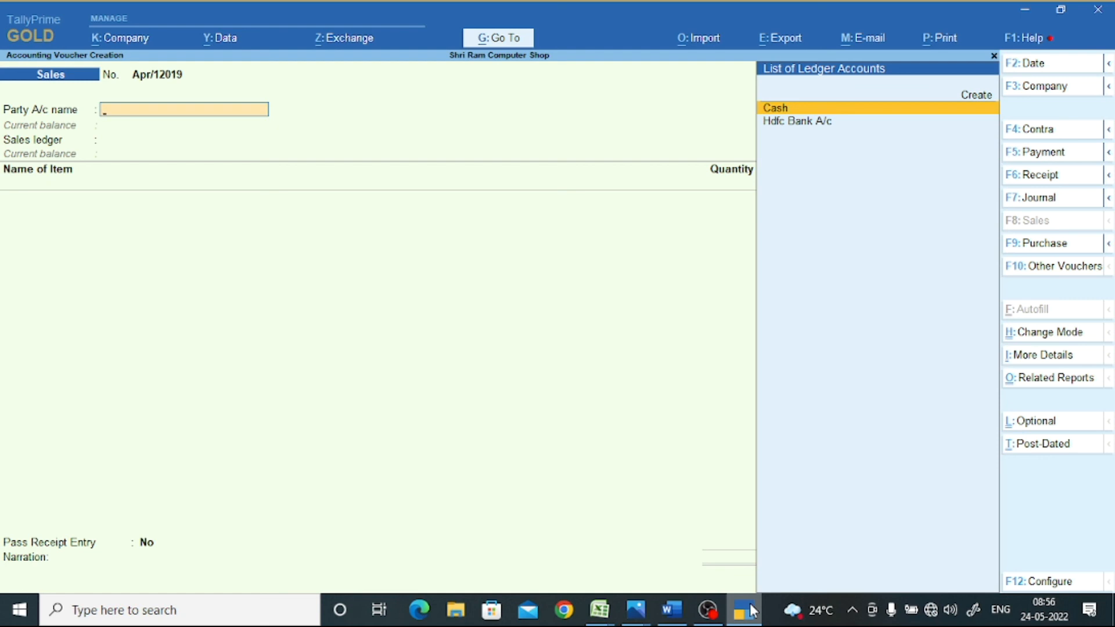
pyautogui.press('Escape')
pyautogui.press('Return')
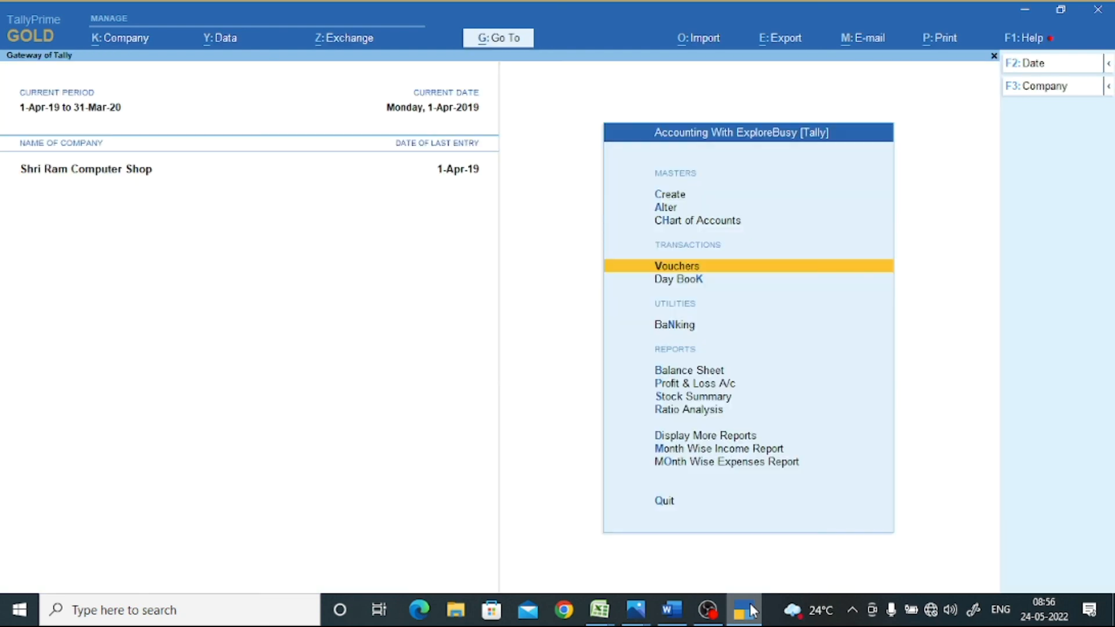
# - Open the Sales voucher type for alteration
pyautogui.press('a')
pyautogui.press('Down')
pyautogui.press('Down')
pyautogui.press('Down')
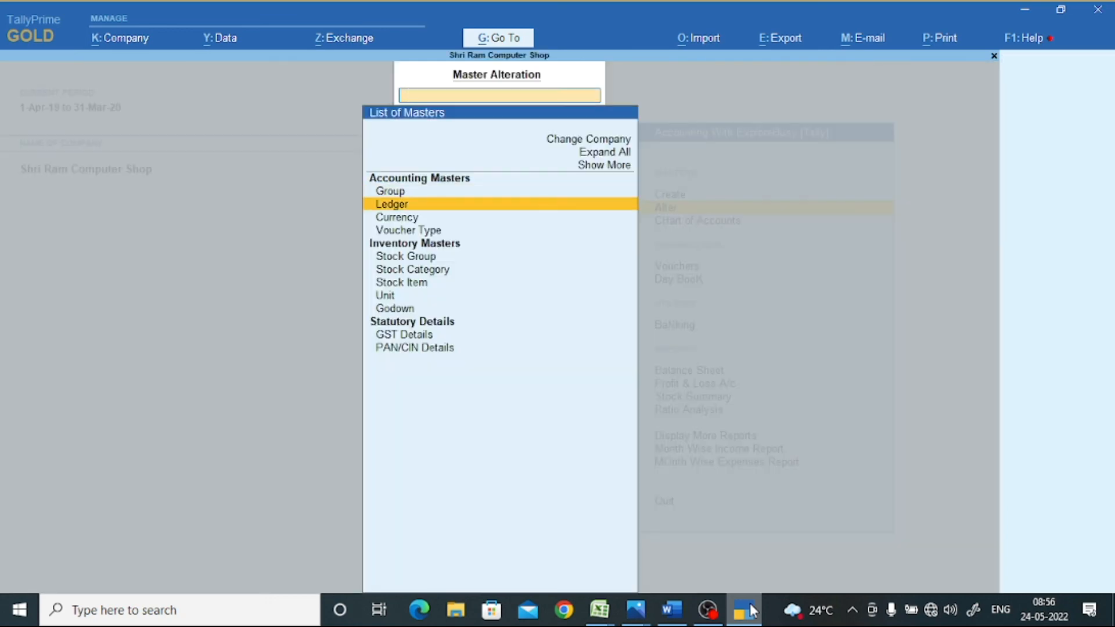
pyautogui.press('Return')
pyautogui.press('Down')
pyautogui.press('Down')
pyautogui.write('Sa')
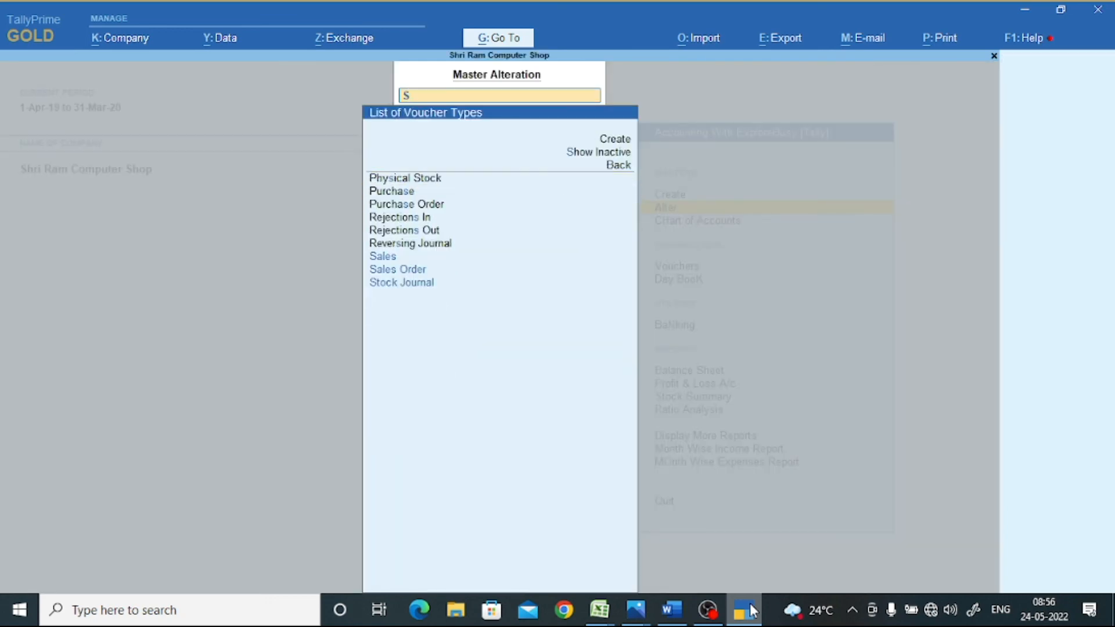
pyautogui.press('Return')
pyautogui.press('Return')
pyautogui.press('Return')
pyautogui.press('Return')
pyautogui.press('Return')
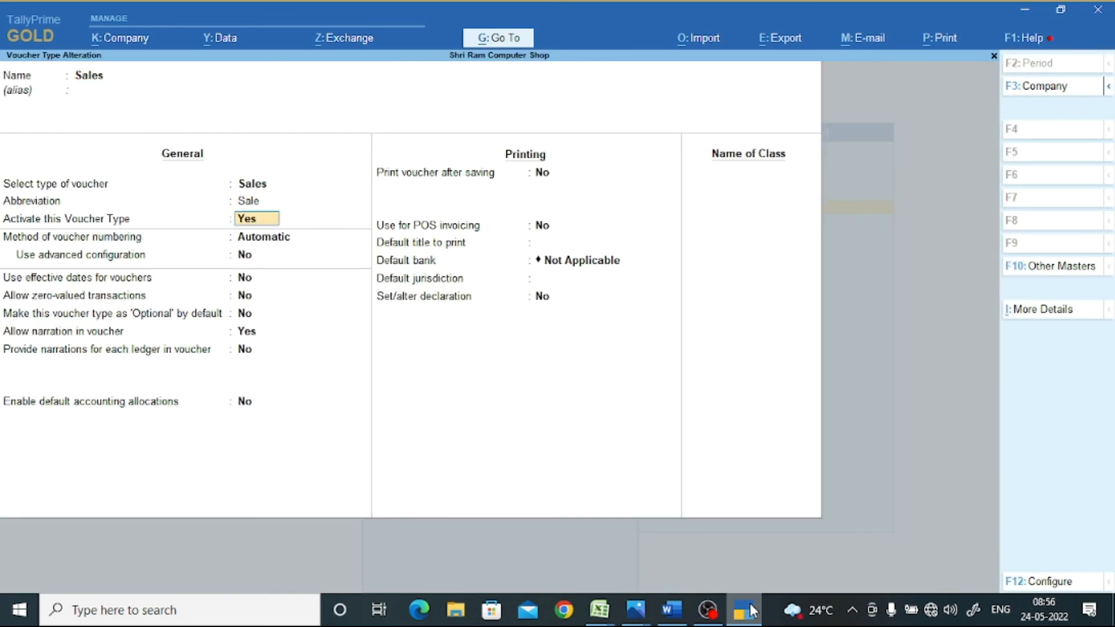
# - Set Use advanced configuration to Yes and move past the restart and prefix rows
pyautogui.press('BackSpace')
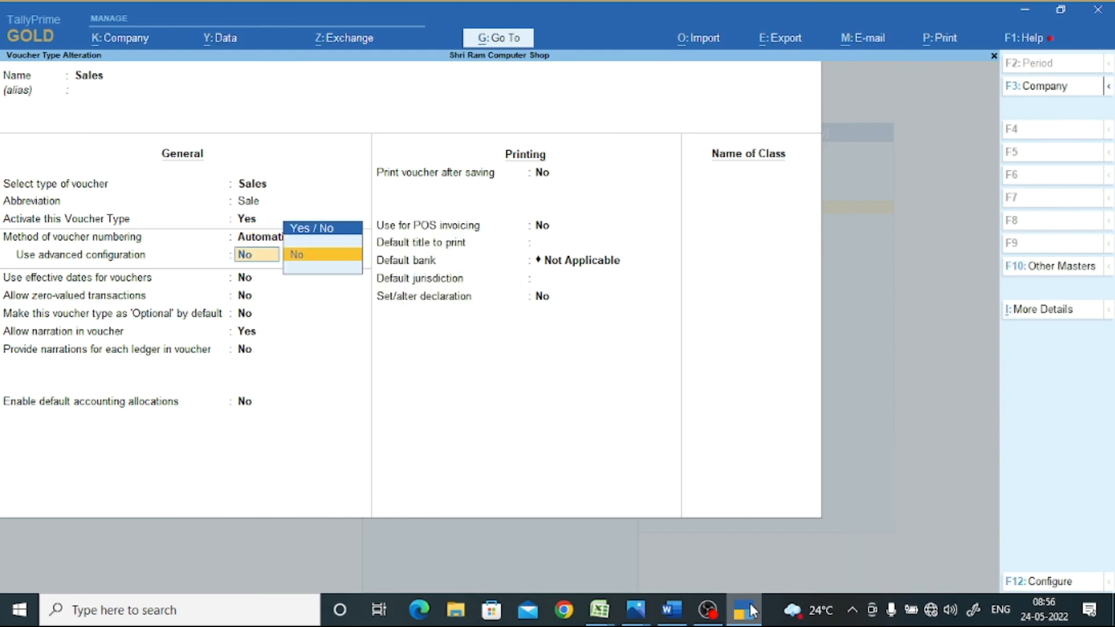
pyautogui.write('y')
pyautogui.press('Return')
pyautogui.press('Return')
pyautogui.press('Return')
pyautogui.press('Return')
pyautogui.press('Return')
pyautogui.press('Return')
pyautogui.press('Return')
pyautogui.press('Return')
pyautogui.press('Return')
pyautogui.press('Return')
pyautogui.press('Return')
pyautogui.press('Return')
pyautogui.press('Return')
pyautogui.press('Return')
pyautogui.press('Return')
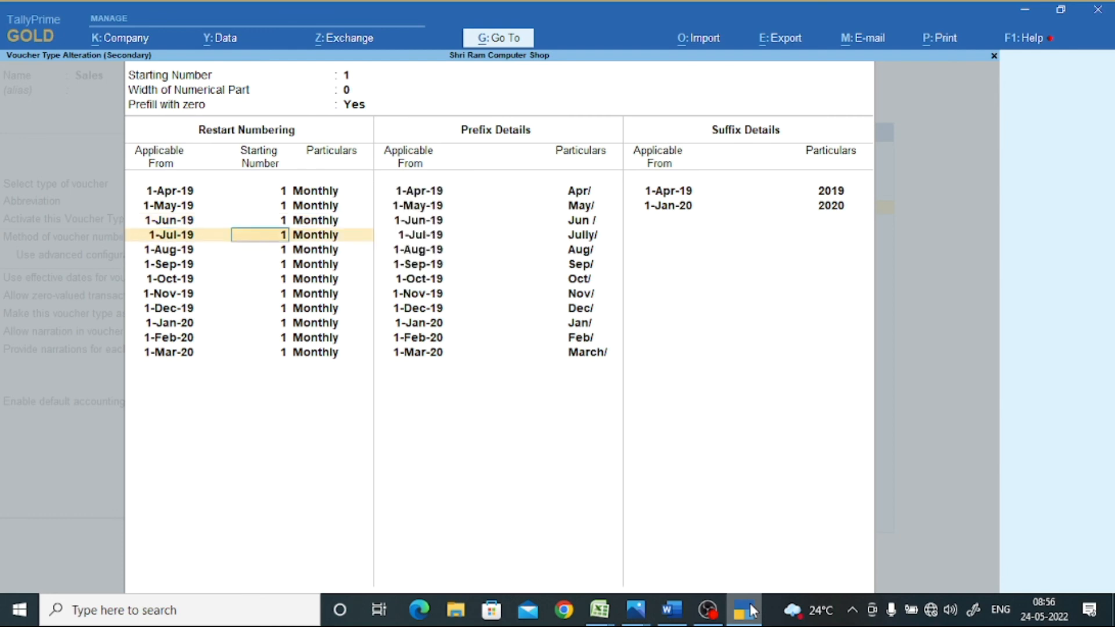
pyautogui.press('Return')
pyautogui.press('Return')
pyautogui.press('Return')
pyautogui.press('Return')
pyautogui.press('Return')
pyautogui.press('Return')
pyautogui.press('Return')
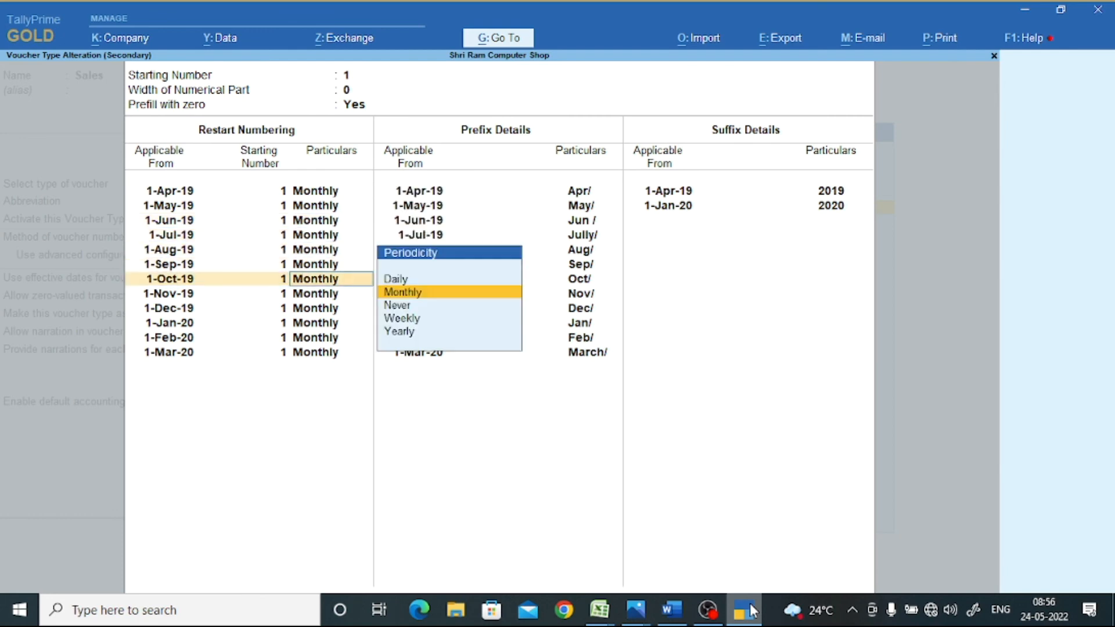
pyautogui.press('Return')
pyautogui.press('Return')
pyautogui.press('Return')
pyautogui.press('Return')
pyautogui.press('Return')
pyautogui.press('Return')
pyautogui.press('Return')
pyautogui.press('Return')
pyautogui.press('Return')
pyautogui.press('Return')
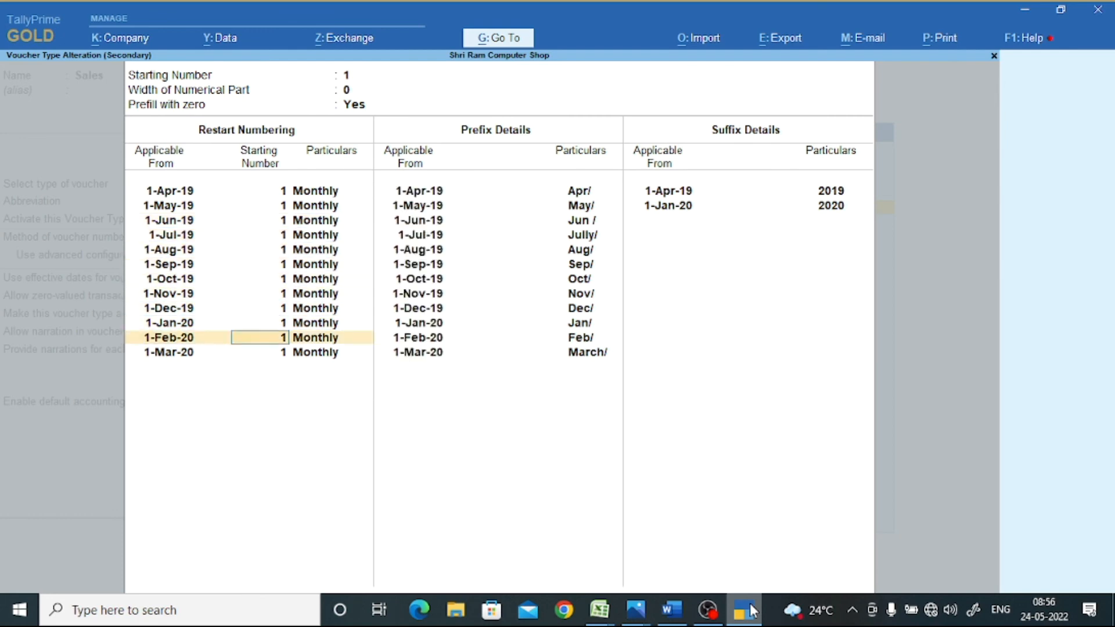
pyautogui.press('Return')
pyautogui.press('Return')
pyautogui.press('Return')
pyautogui.press('Return')
pyautogui.press('Return')
pyautogui.press('Return')
pyautogui.press('Return')
pyautogui.press('Return')
pyautogui.press('Return')
pyautogui.press('Return')
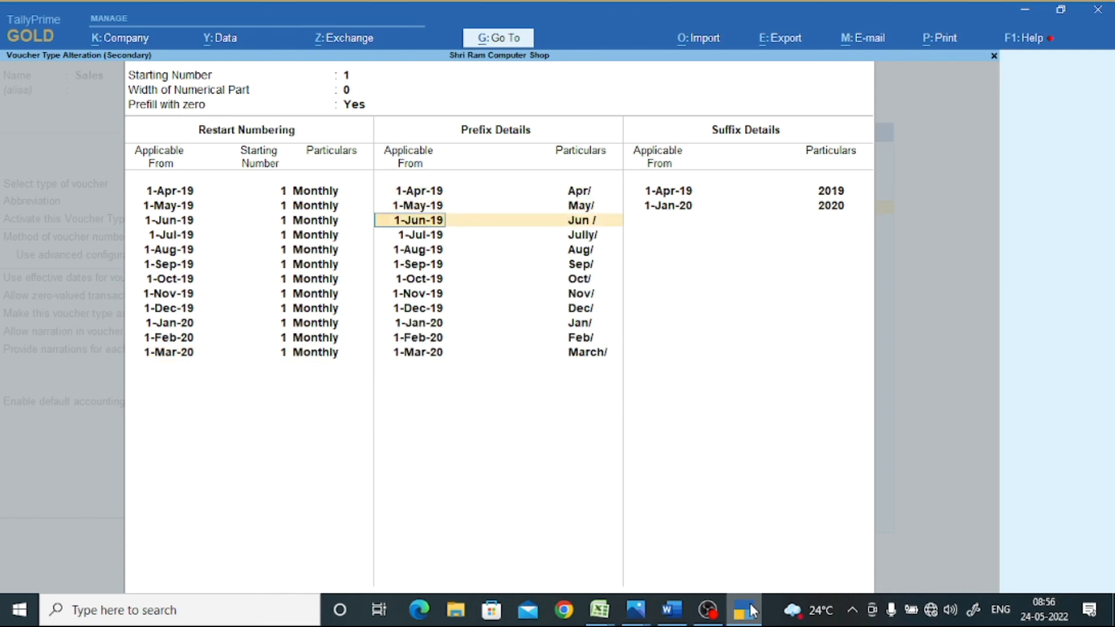
pyautogui.press('Return')
pyautogui.press('Return')
pyautogui.press('Return')
pyautogui.press('Return')
pyautogui.press('Return')
pyautogui.press('Return')
pyautogui.press('Return')
pyautogui.press('Return')
pyautogui.press('Return')
pyautogui.press('Return')
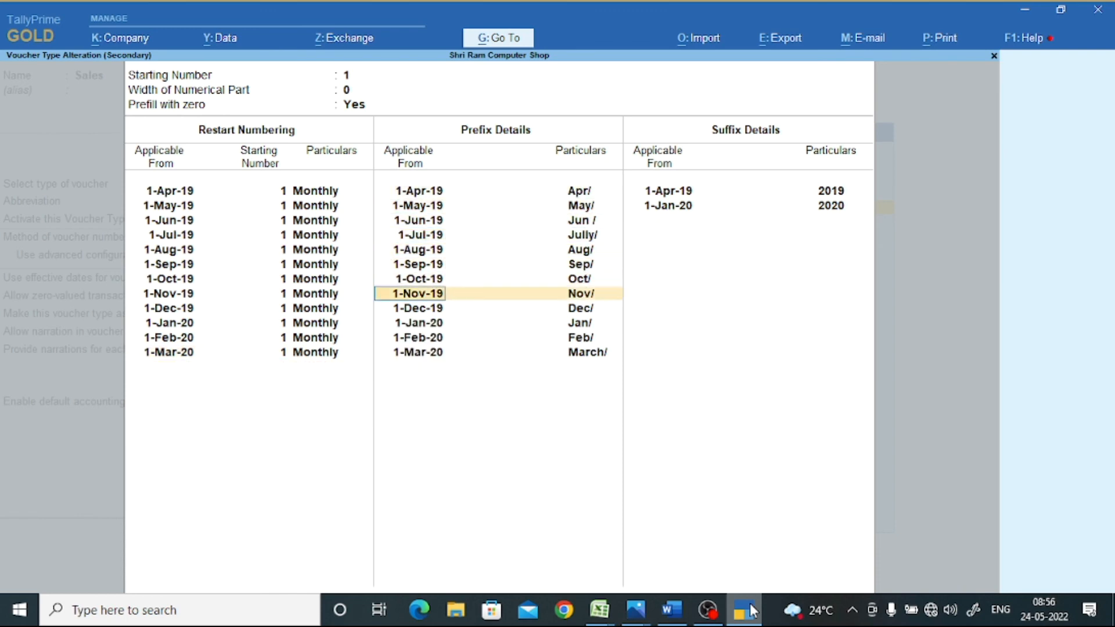
pyautogui.press('Return')
pyautogui.press('Return')
pyautogui.press('Return')
pyautogui.press('Return')
pyautogui.press('Return')
pyautogui.press('Return')
pyautogui.press('Return')
pyautogui.press('Return')
pyautogui.press('Return')
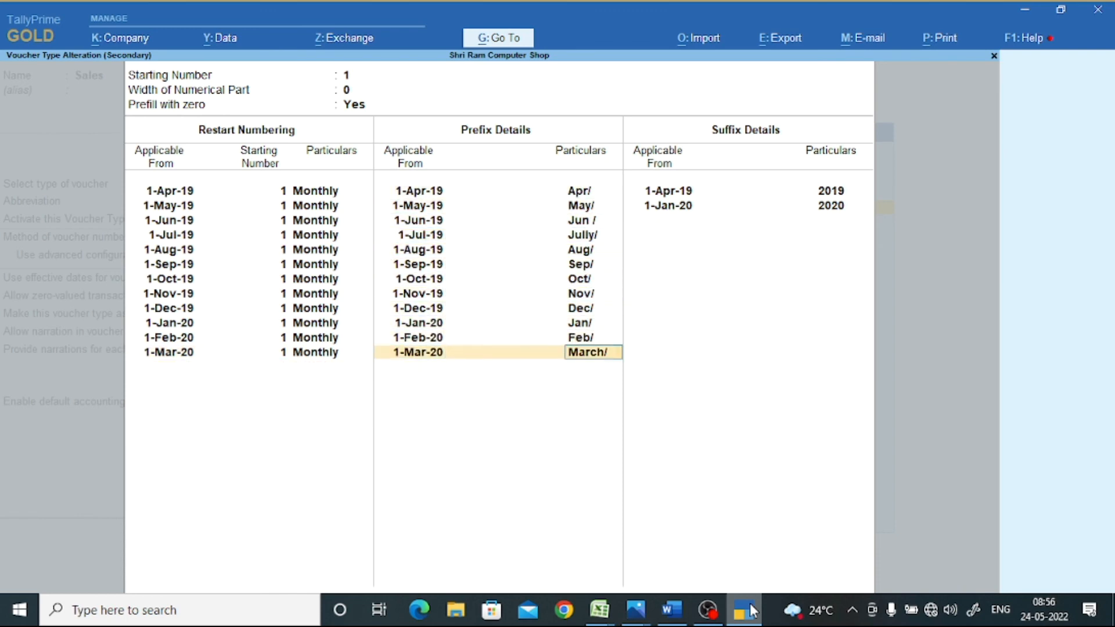
# - Change the April 2019 suffix to /2019 and the January 2020 suffix to /2020
pyautogui.press('Return')
pyautogui.write('/2019')
pyautogui.press('Return')
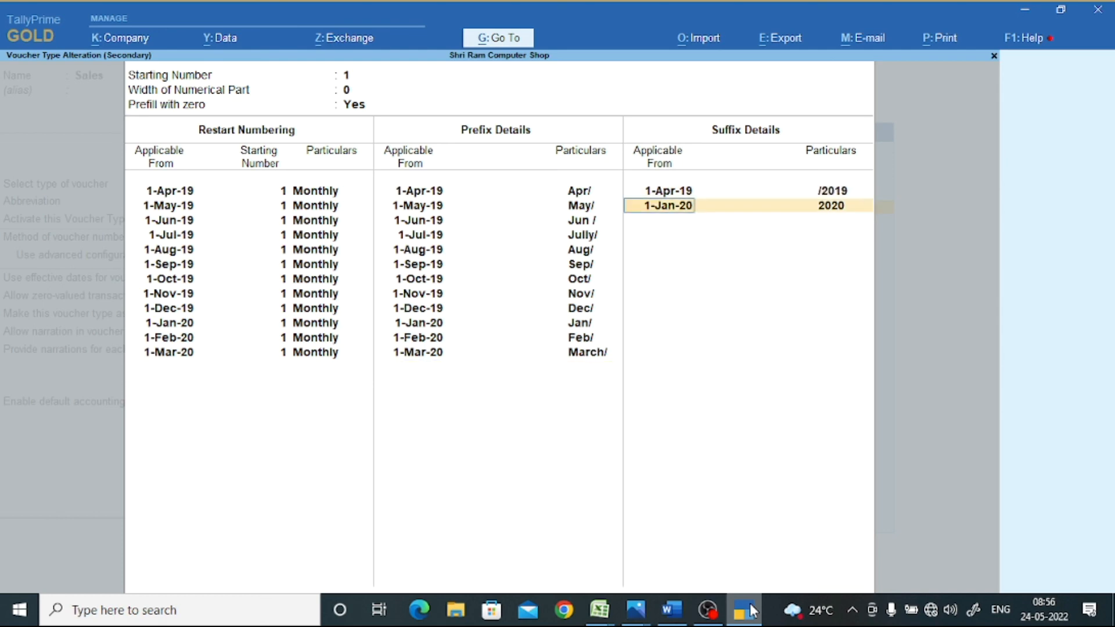
pyautogui.press('Return')
pyautogui.write('/2012')
pyautogui.press('BackSpace')
pyautogui.press('BackSpace')
pyautogui.write('20')
pyautogui.press('Return')
pyautogui.press('Return')
pyautogui.press('Return')
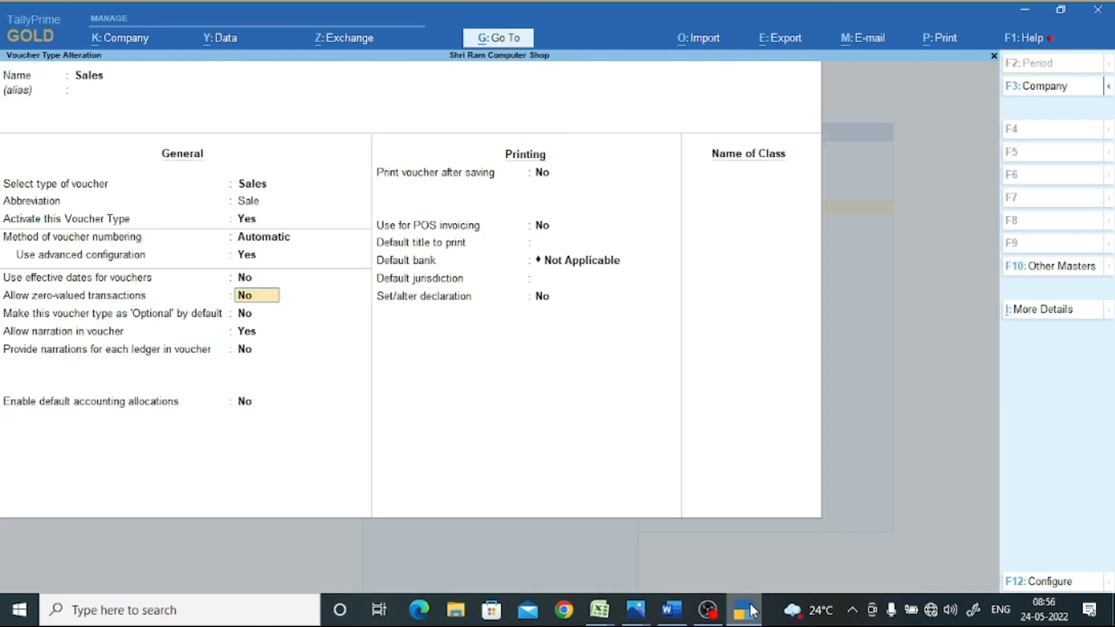
# - Save the Sales voucher type and start a new sales voucher dated 1-6 (June)
pyautogui.hotkey('ctrl', 'a')
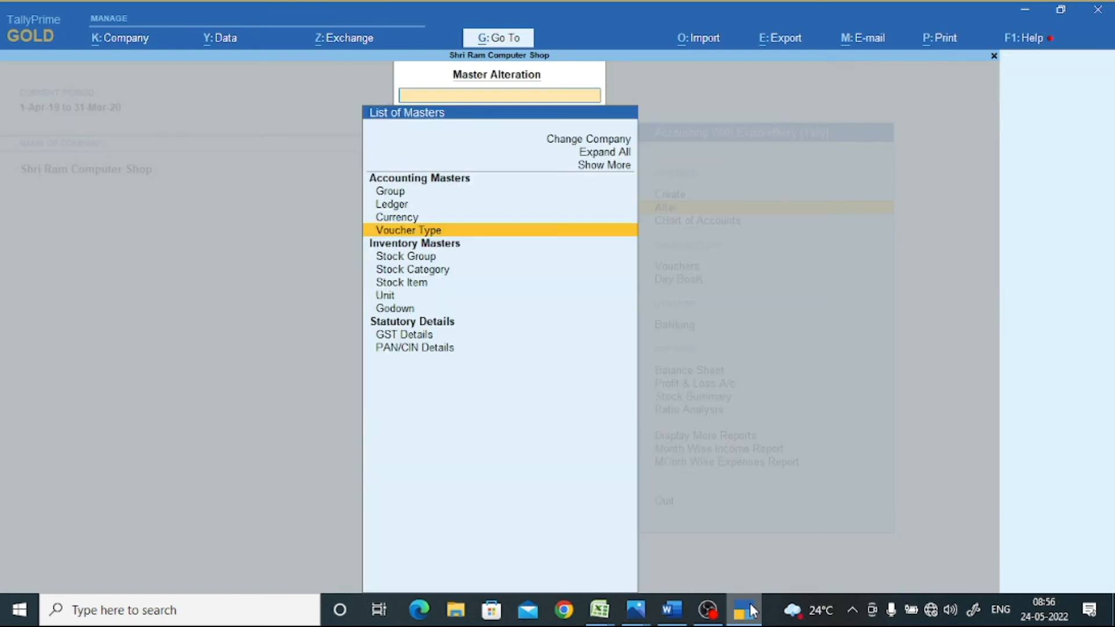
pyautogui.press('Escape')
pyautogui.press('Escape')
pyautogui.press('n')
pyautogui.press('v')
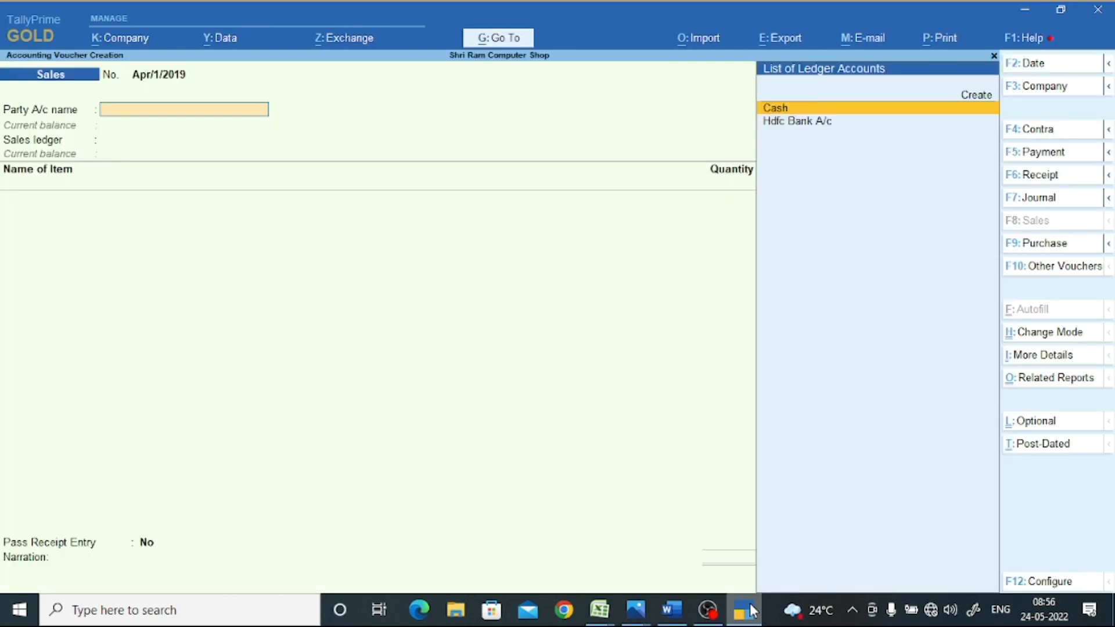
pyautogui.press('F2')
pyautogui.write('1-6')
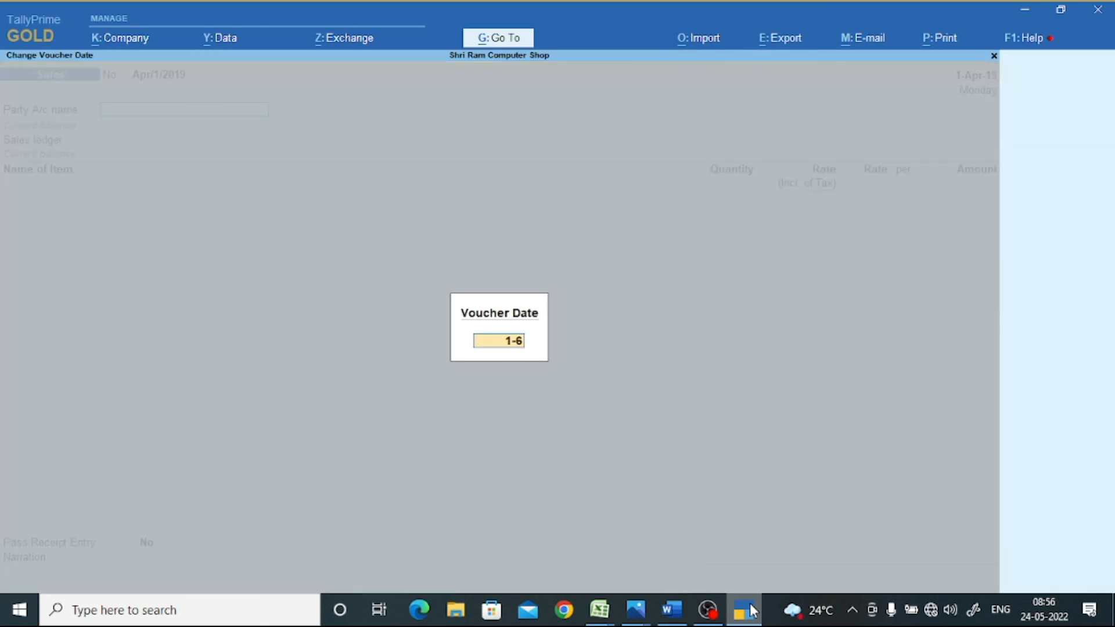
pyautogui.press('Return')
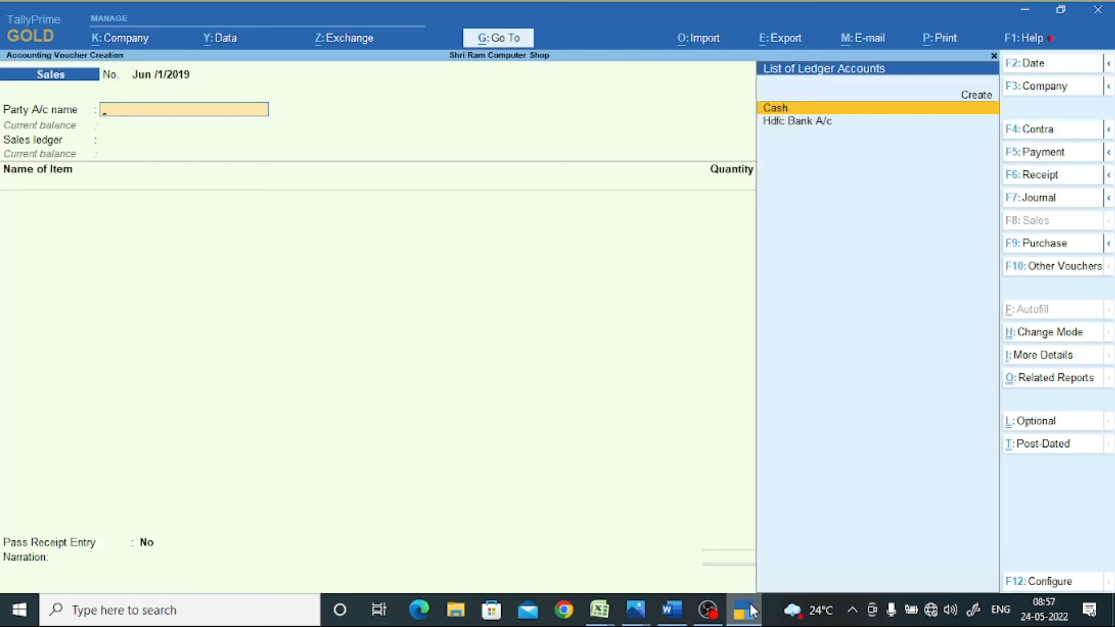